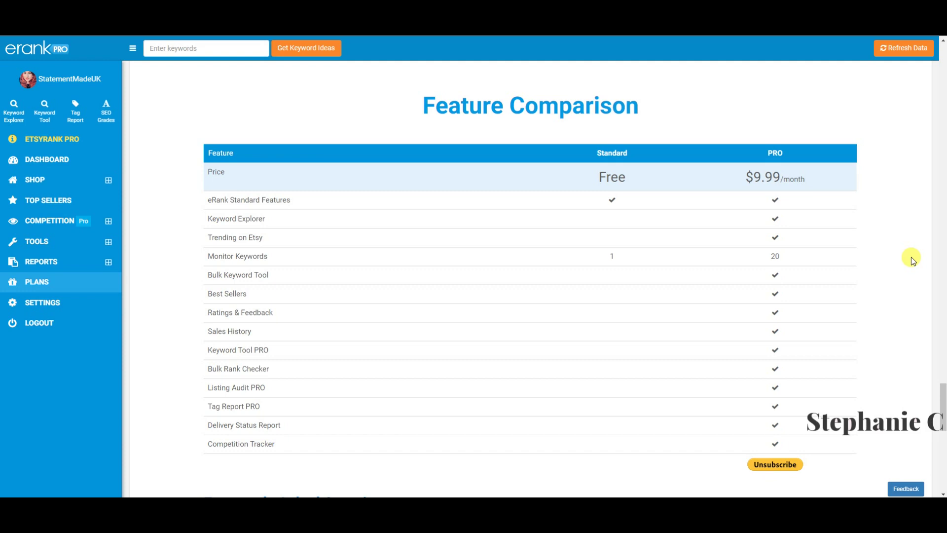
Step: Compare the features and prices of the Standard and PRO plans in the feature comparison table
scroll(911, 259, "down", 1)
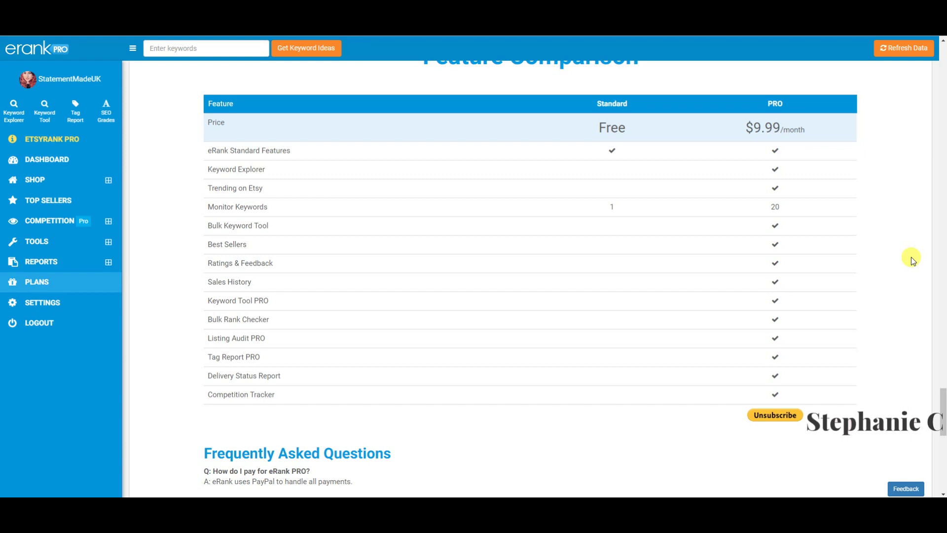
scroll(911, 259, "down", 1)
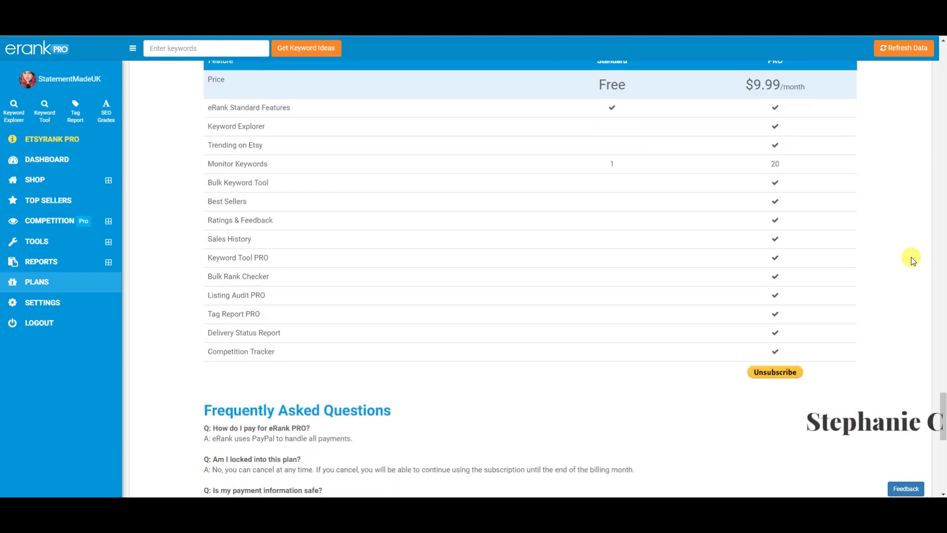
scroll(912, 259, "up", 2)
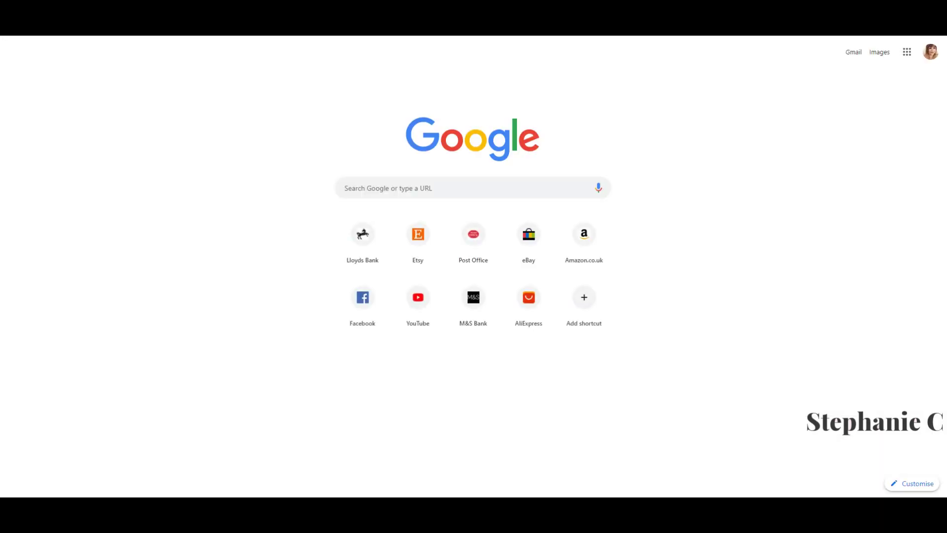
Step: Search Google for "$9.99", and refine the query to "$9.99 in $" to look up the currency conversion
type("$9.99")
key("Return")
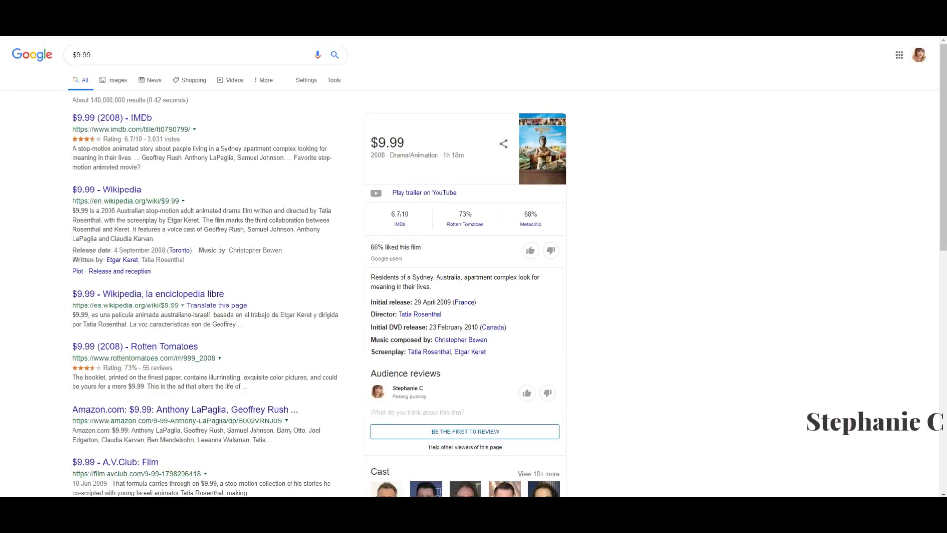
left_click(175, 54)
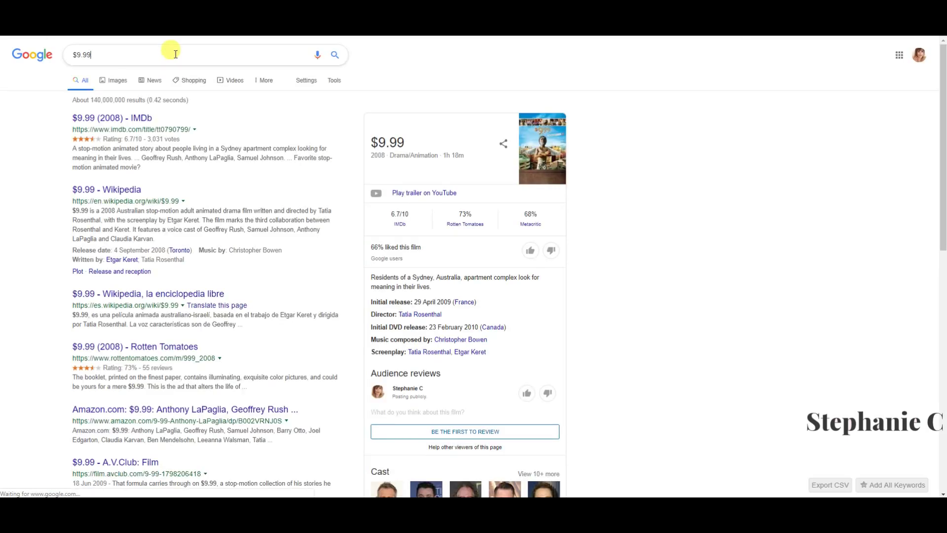
type("in $")
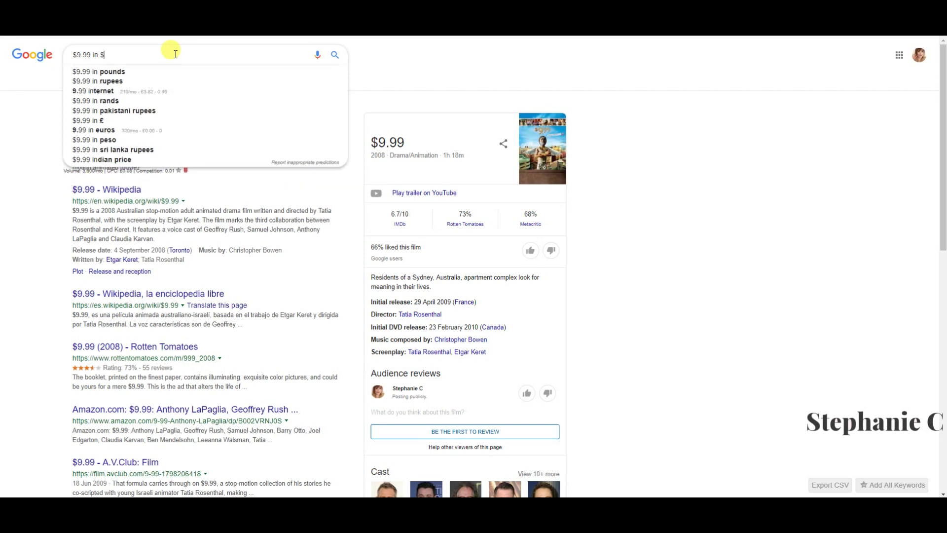
key("Return")
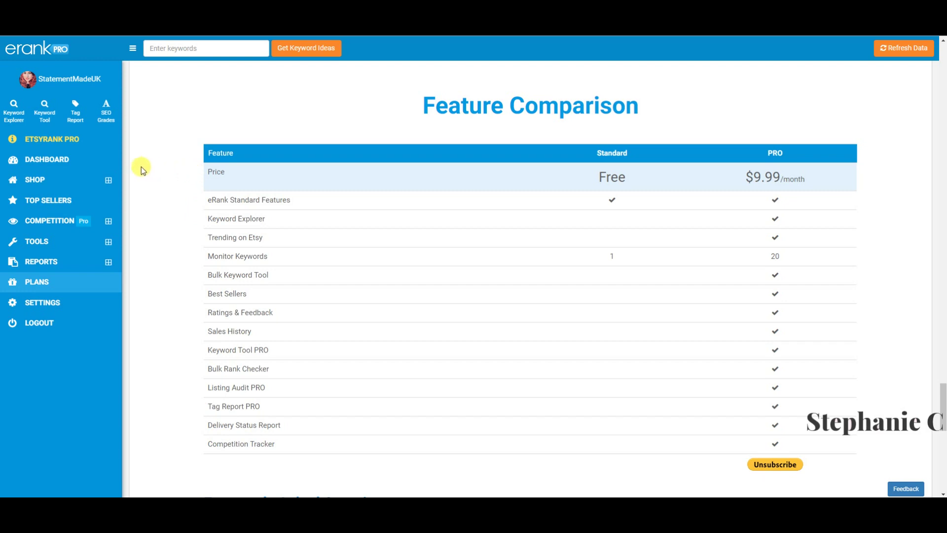
Step: Go to the eRank dashboard and open the shop's Spelling Issues in a new tab
left_click(67, 156)
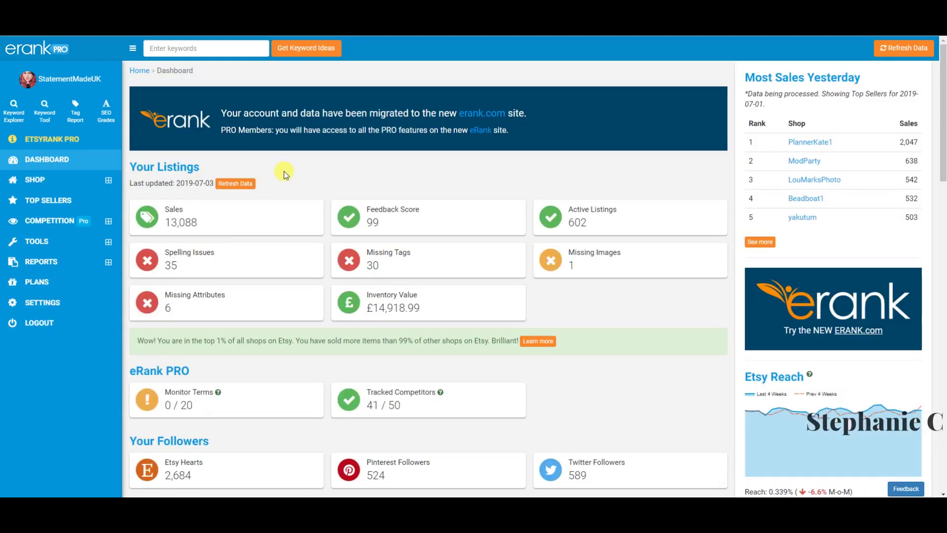
scroll(291, 167, "down", 1)
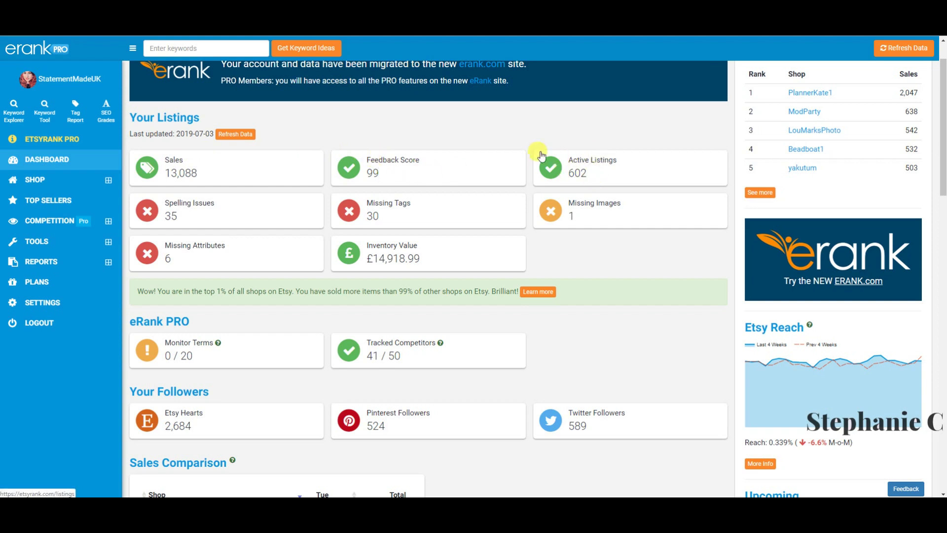
right_click(165, 206)
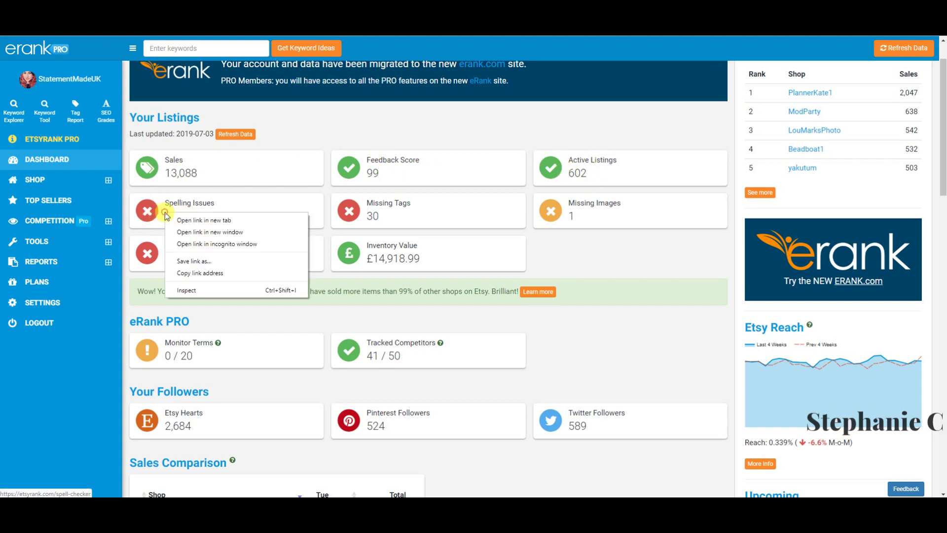
left_click(178, 219)
left_click(478, 182)
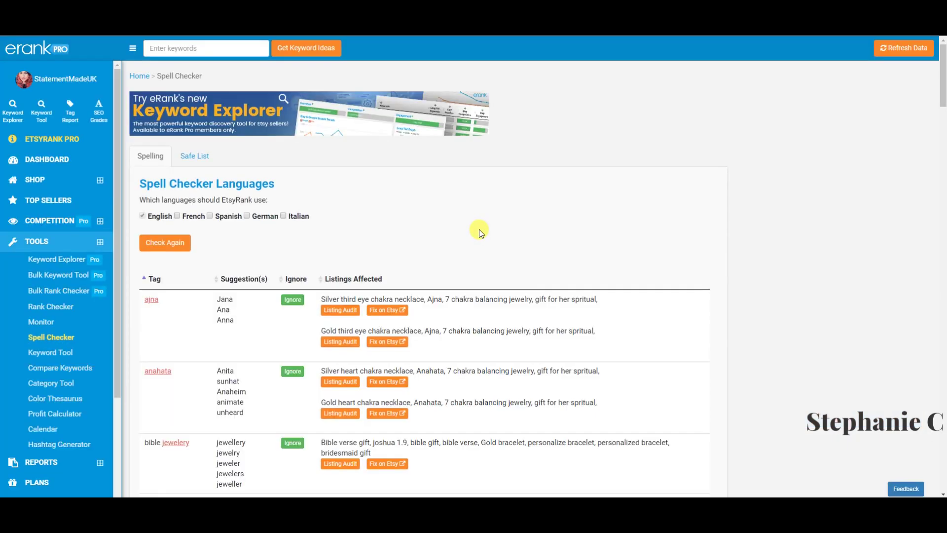
Step: Review the flagged tags, their suggested spellings and the affected listings in the Spell Checker
scroll(182, 383, "down", 1)
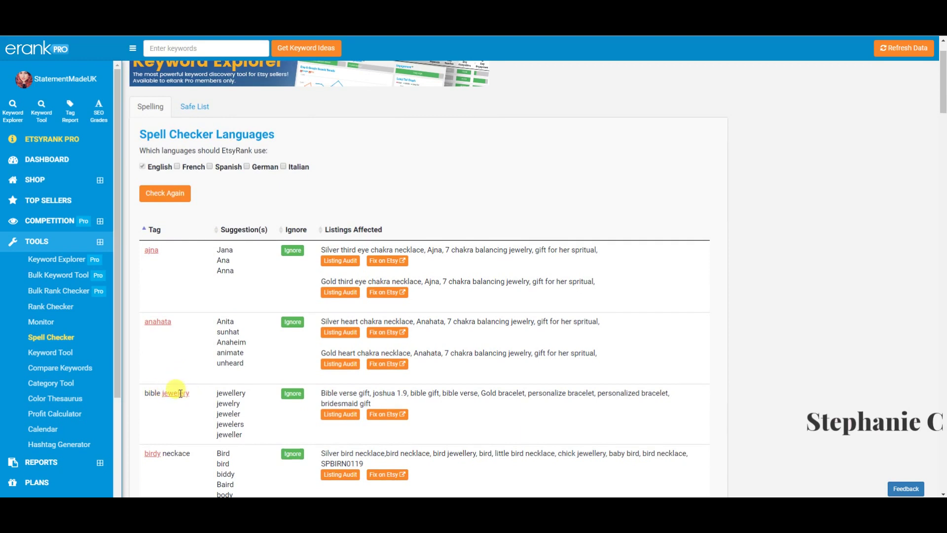
scroll(188, 391, "down", 1)
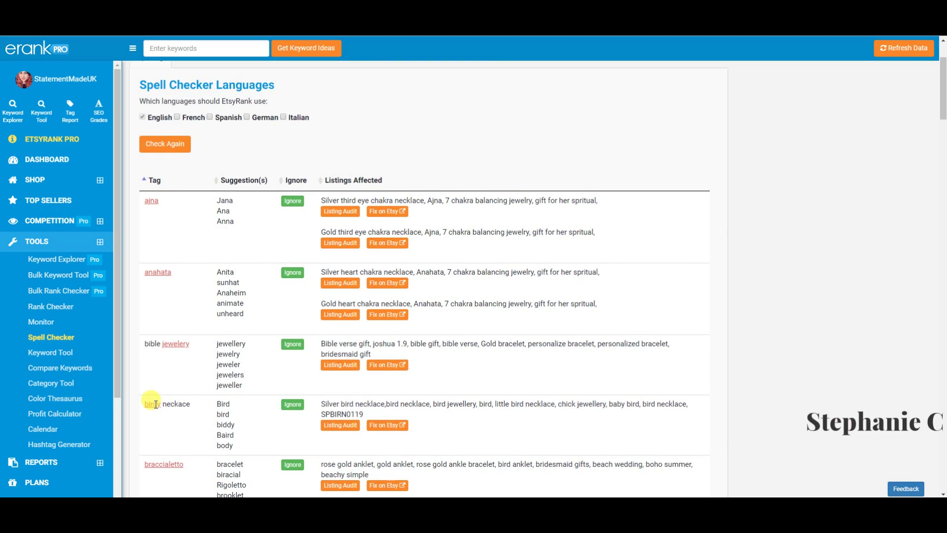
scroll(156, 405, "down", 1)
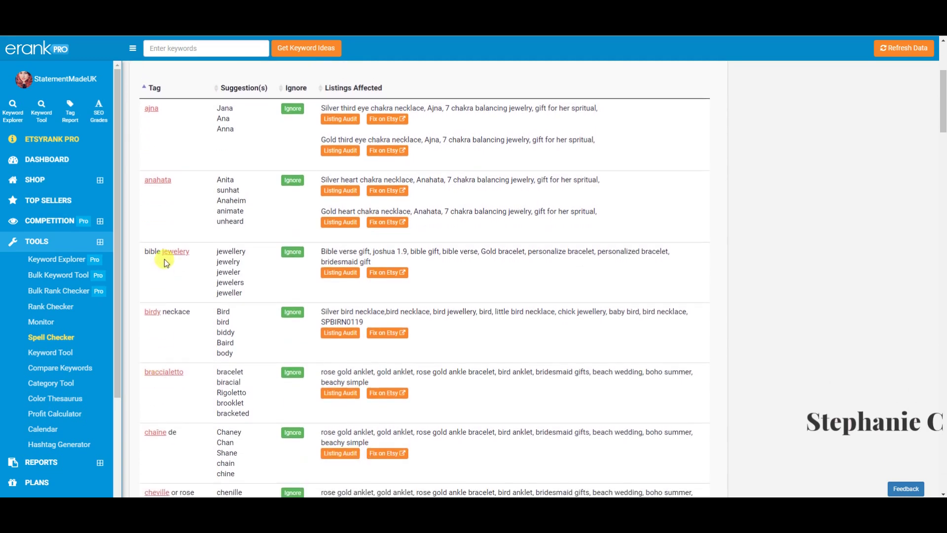
scroll(185, 298, "down", 2)
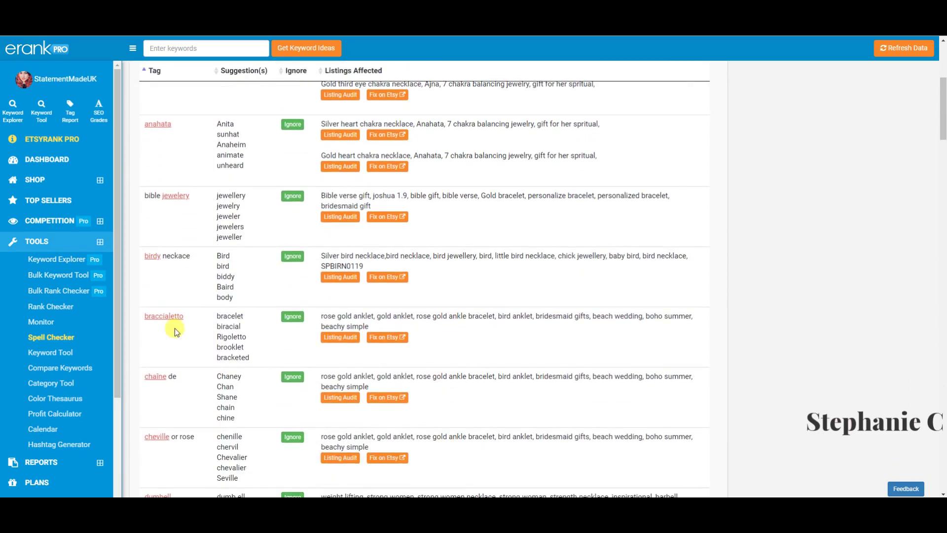
scroll(127, 342, "up", 1)
scroll(150, 367, "down", 1)
scroll(163, 428, "down", 1)
scroll(168, 437, "down", 2)
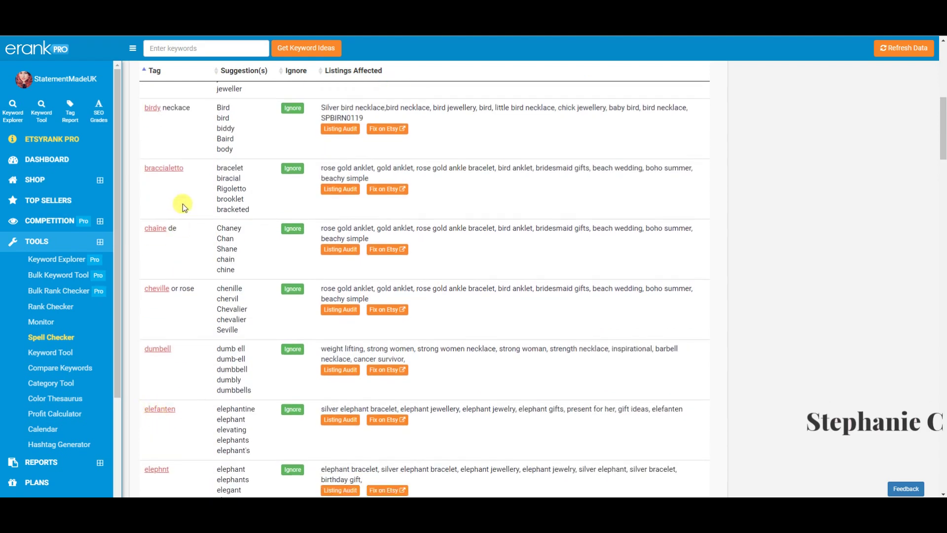
scroll(195, 237, "down", 6)
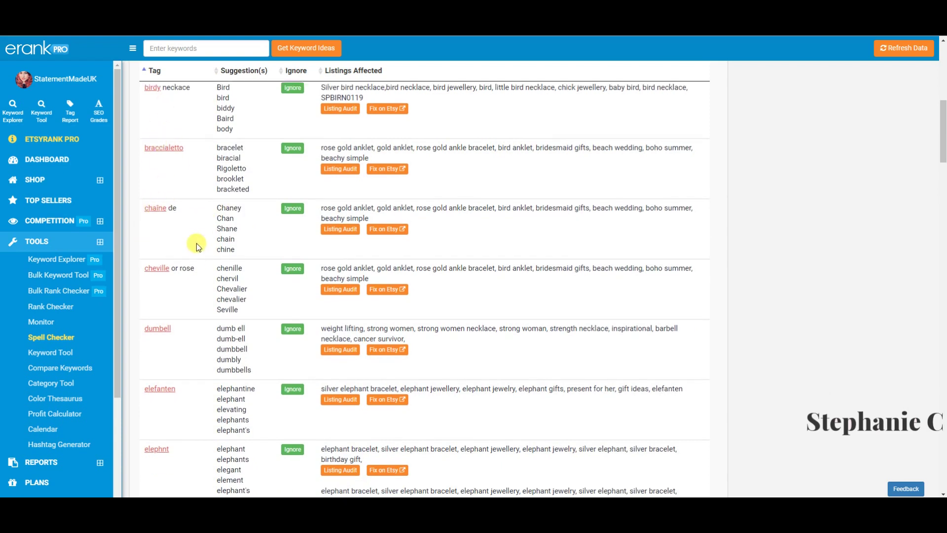
scroll(197, 247, "down", 2)
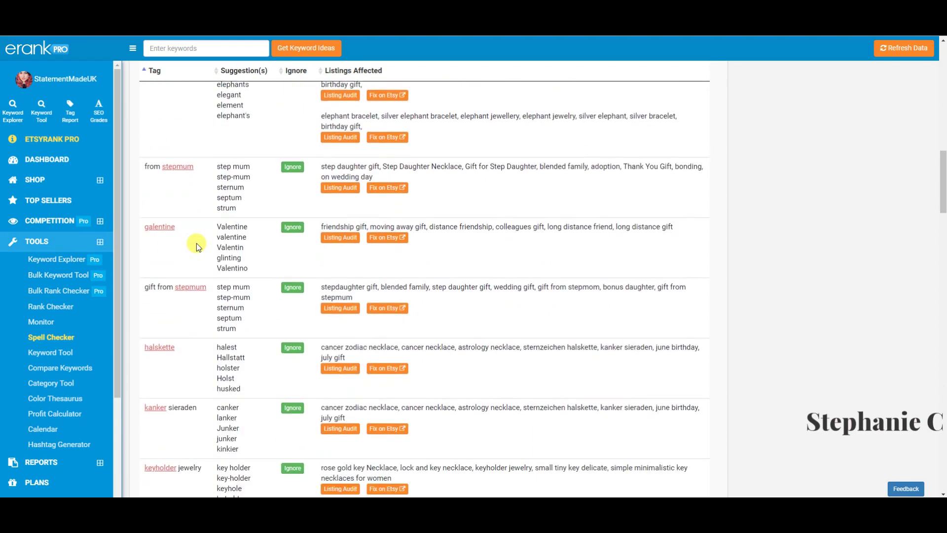
scroll(197, 247, "down", 1)
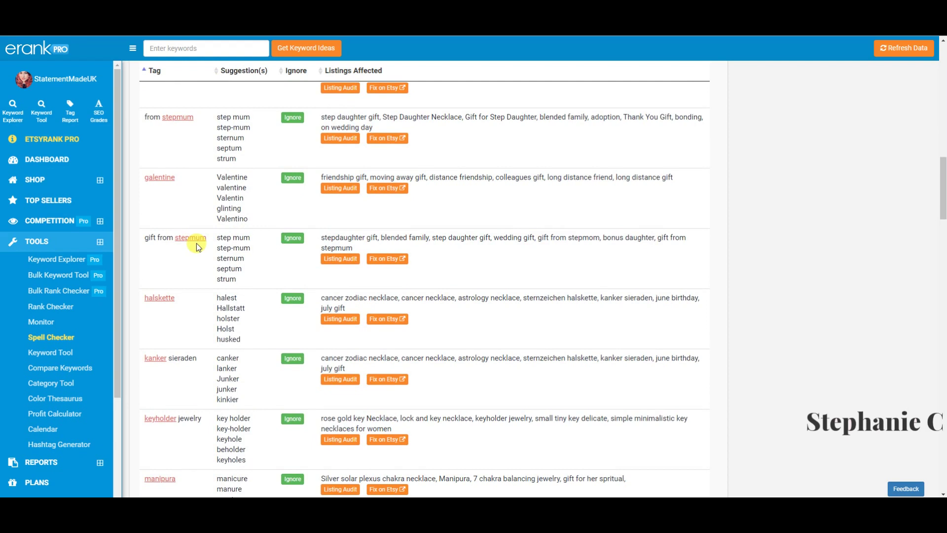
scroll(196, 246, "up", 15)
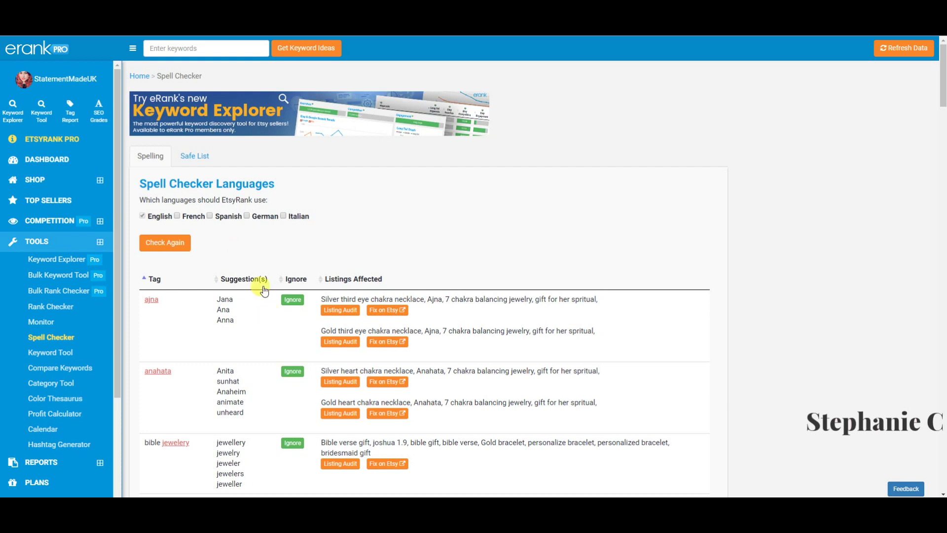
Step: Show the listing pages available under Shop and return to the dashboard
left_click(71, 183)
left_click(69, 246)
left_click(68, 181)
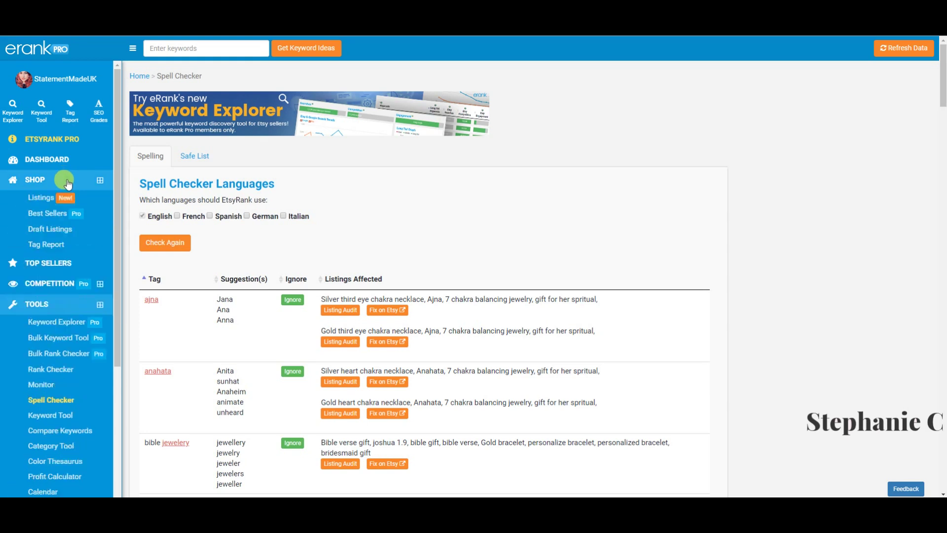
left_click(45, 202)
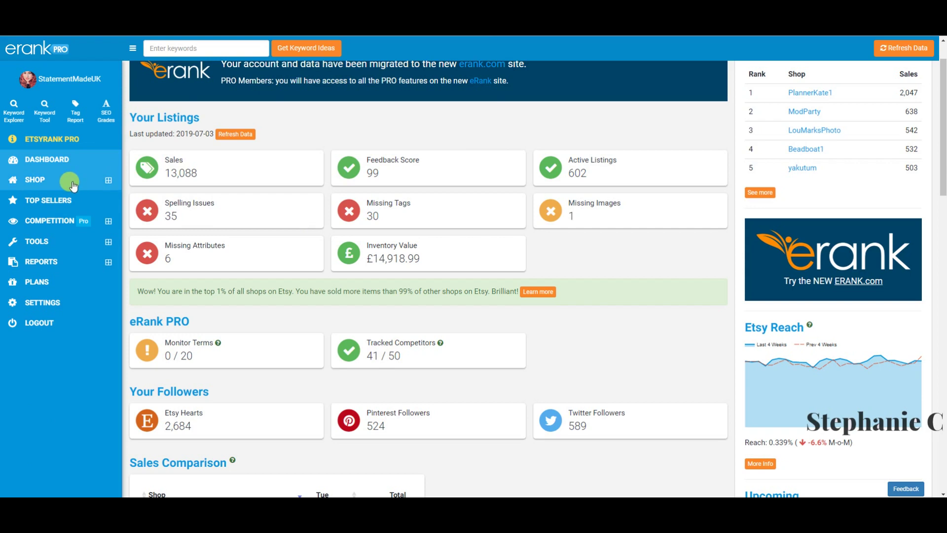
Step: Examine the dashboard's listing issues, followers, sales comparison, yesterday's top sellers, Etsy Reach chart and upcoming events
scroll(356, 223, "down", 3)
scroll(355, 221, "up", 1)
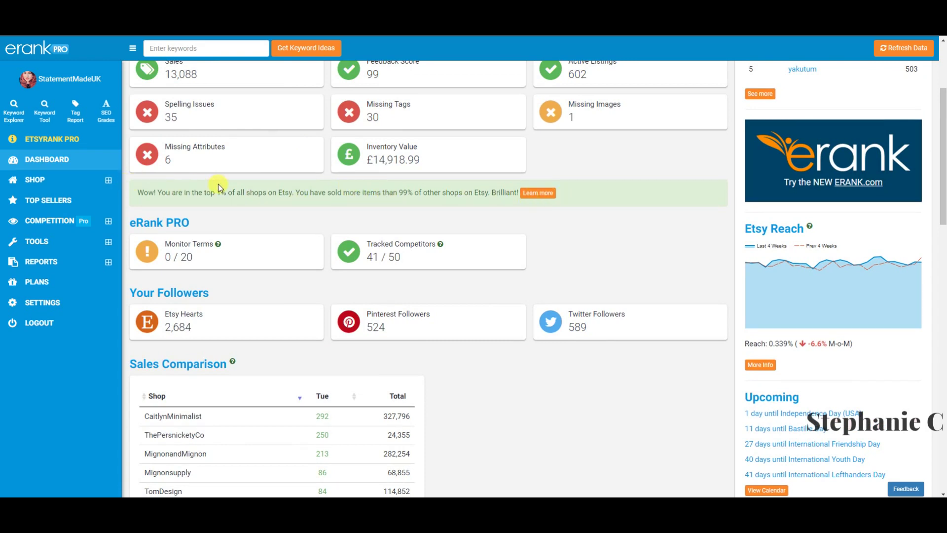
scroll(711, 209, "up", 3)
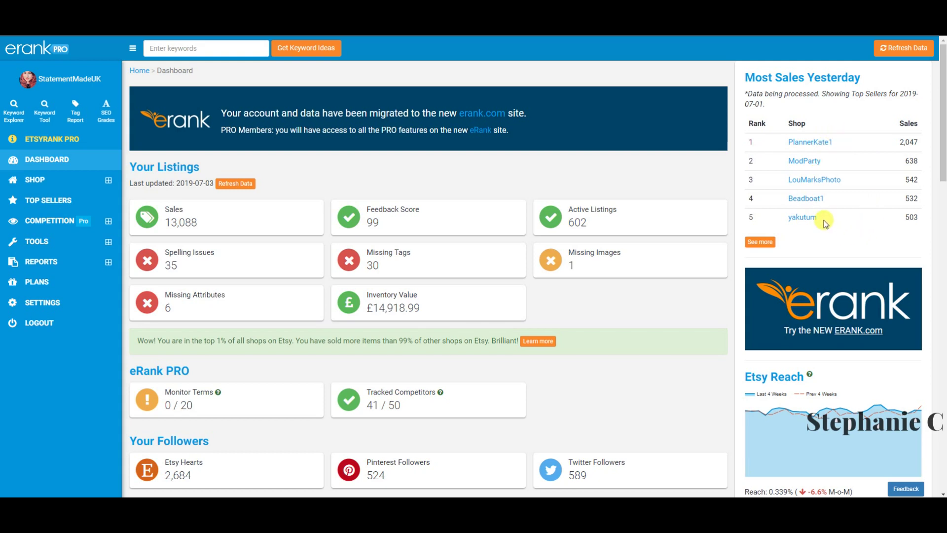
scroll(825, 223, "down", 4)
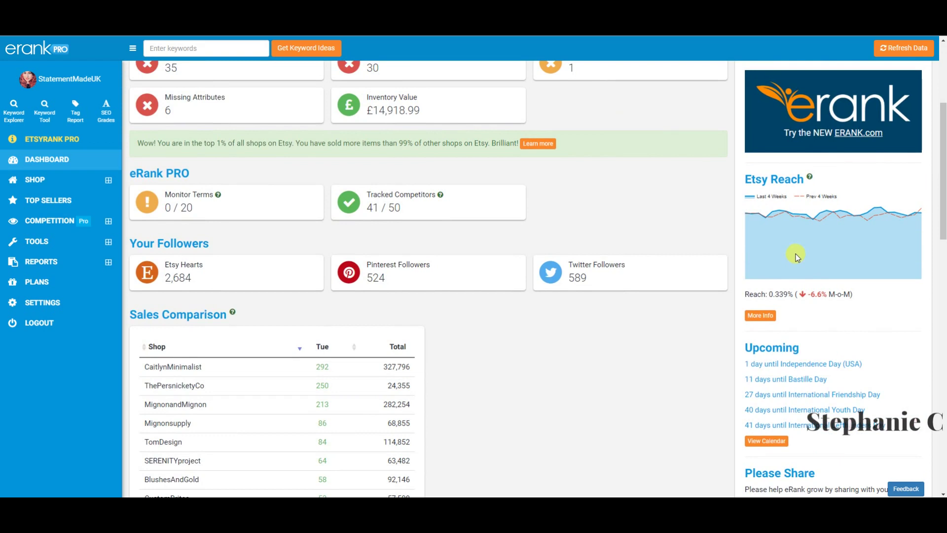
mouse_move(810, 178)
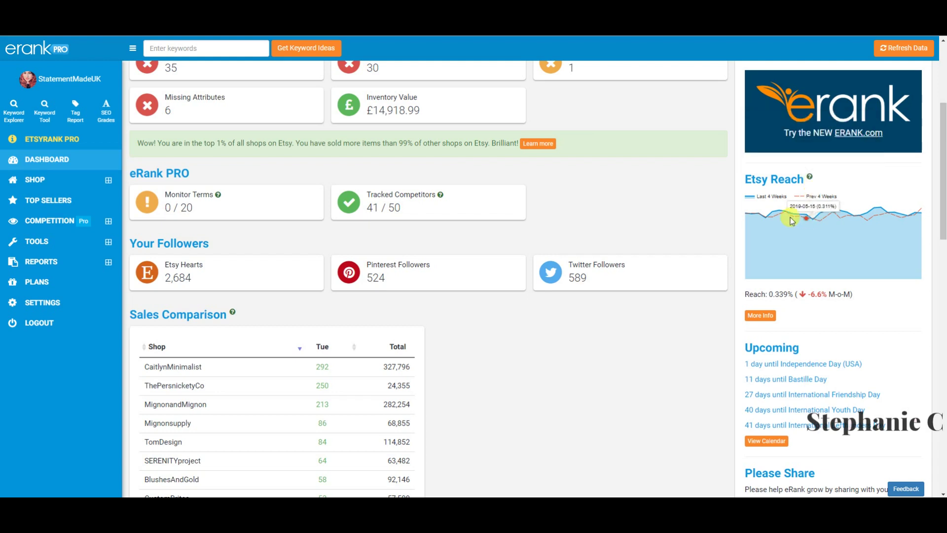
scroll(858, 229, "down", 2)
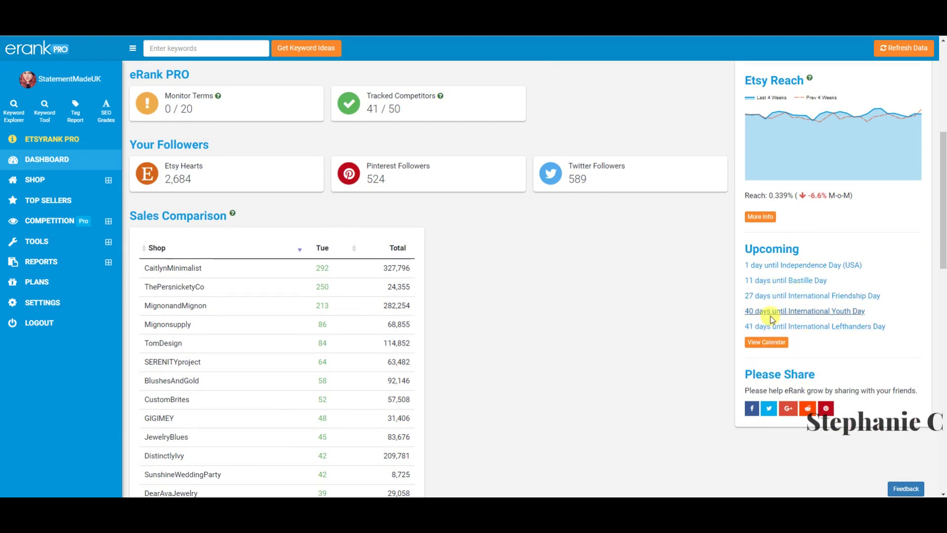
Step: Open the full events calendar in a new tab and browse it from January through July
right_click(785, 344)
left_click(809, 351)
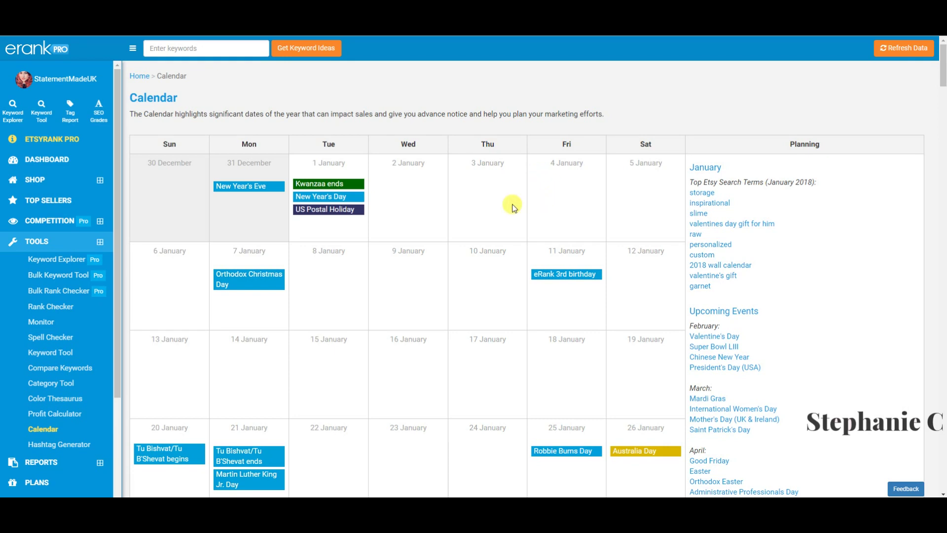
scroll(513, 206, "down", 9)
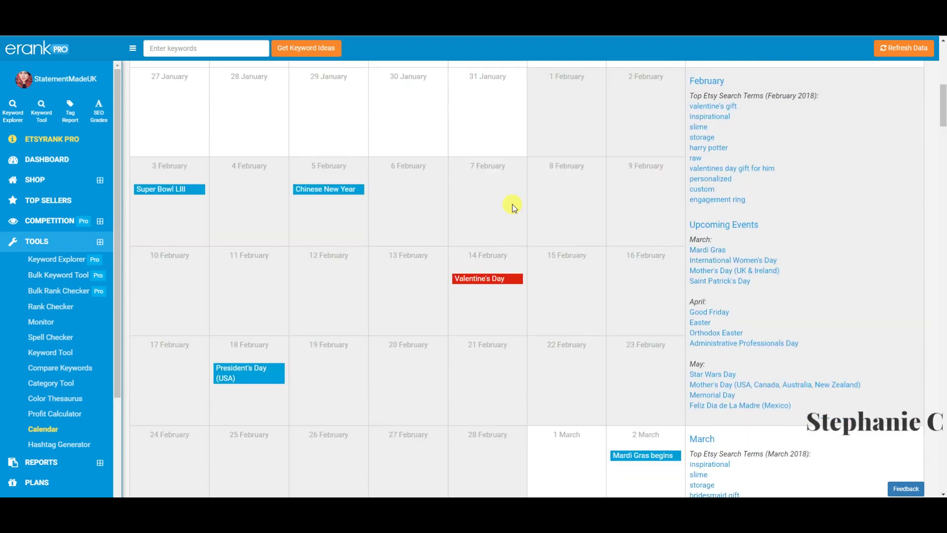
scroll(513, 206, "down", 15)
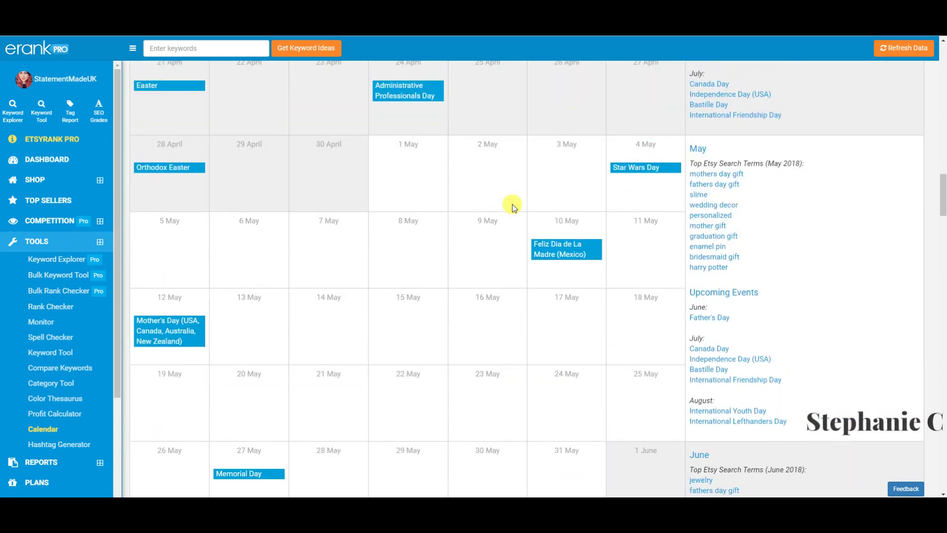
scroll(513, 206, "down", 13)
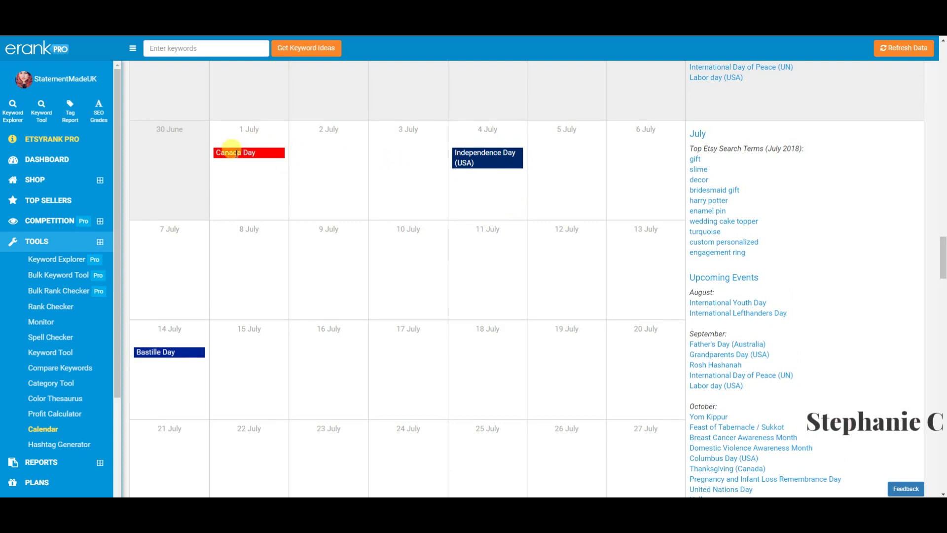
Step: Examine the July and August calendar events, along with July's top Etsy search terms and upcoming events
scroll(234, 152, "up", 2)
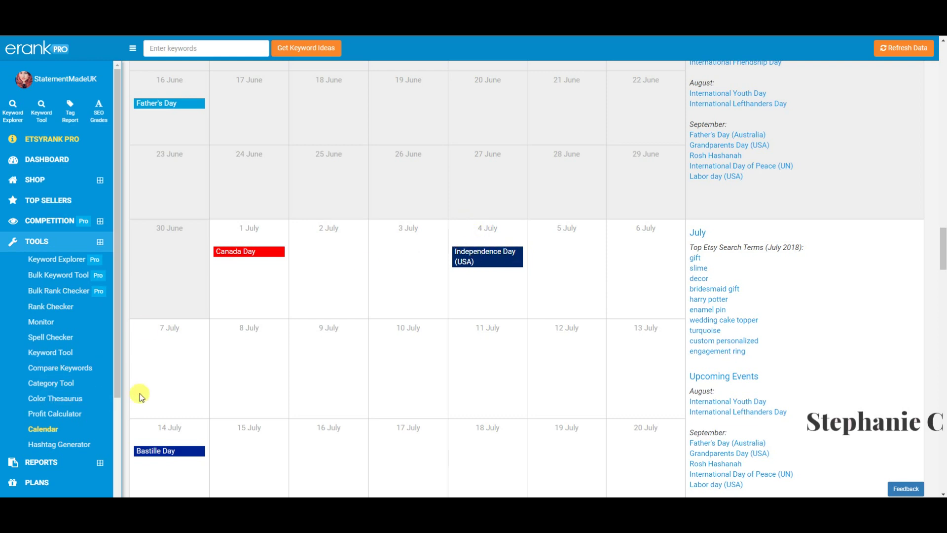
scroll(152, 318, "down", 6)
scroll(281, 296, "down", 4)
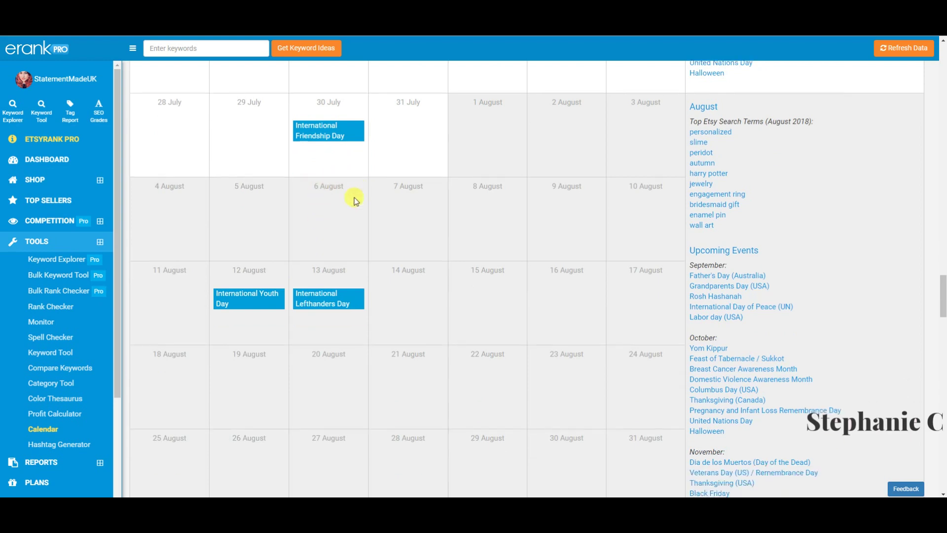
scroll(354, 197, "up", 6)
scroll(510, 207, "up", 2)
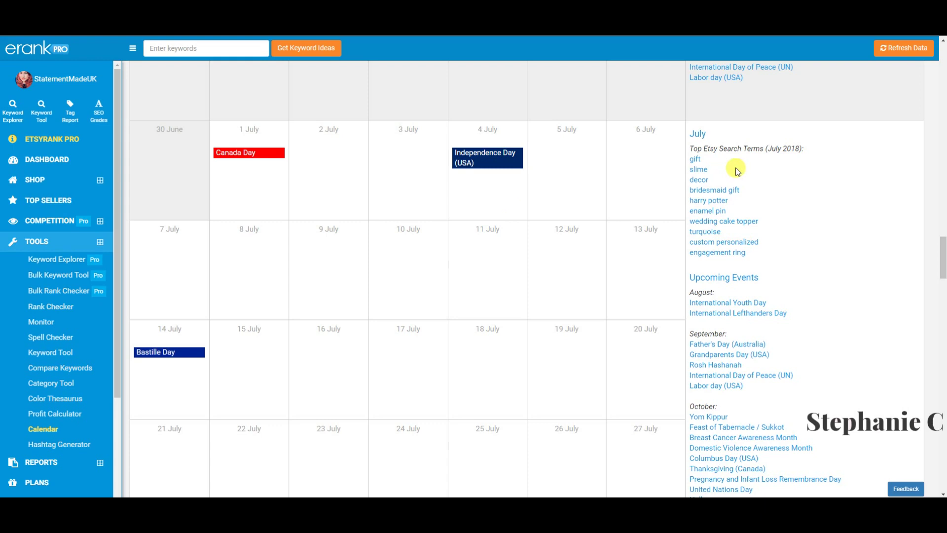
scroll(733, 198, "down", 1)
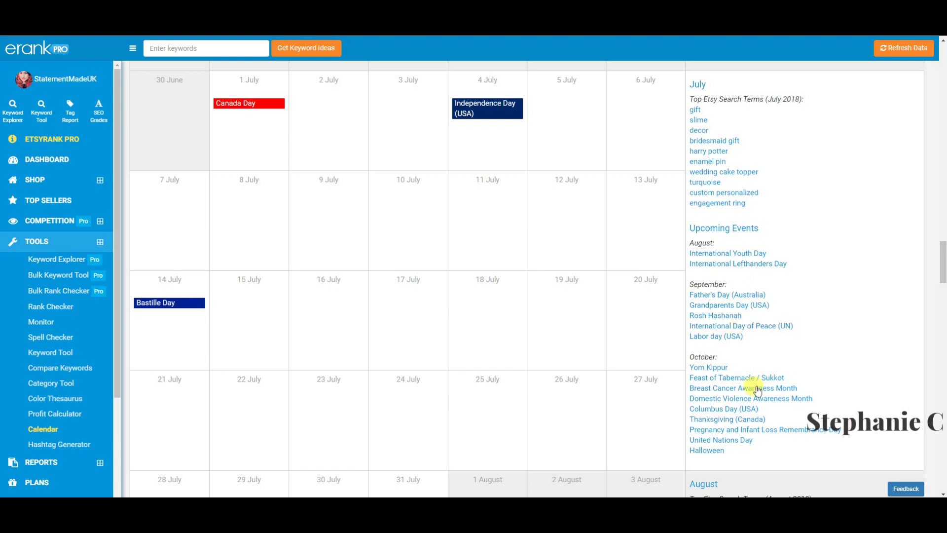
Step: Compare the top Etsy search terms listed for July and August in the events calendar
left_click(715, 316)
scroll(637, 408, "down", 3)
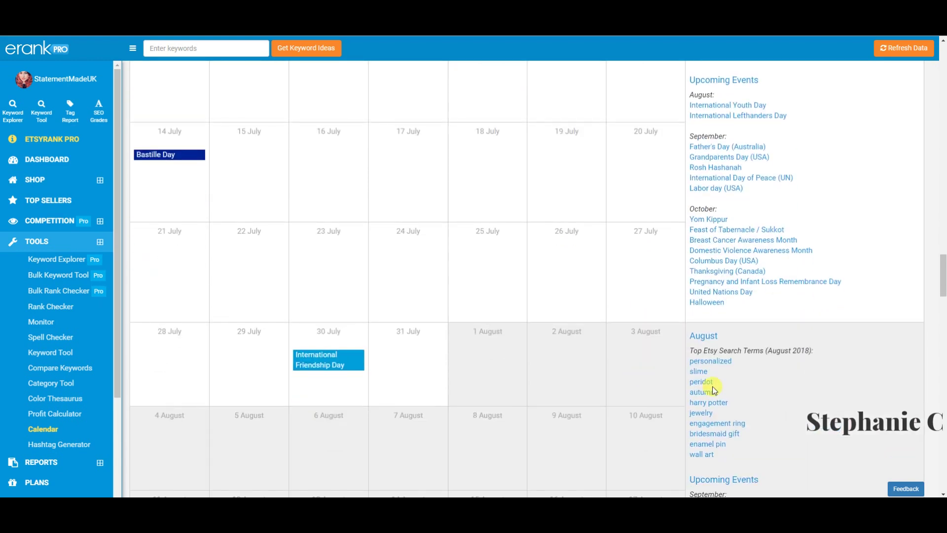
scroll(712, 387, "up", 4)
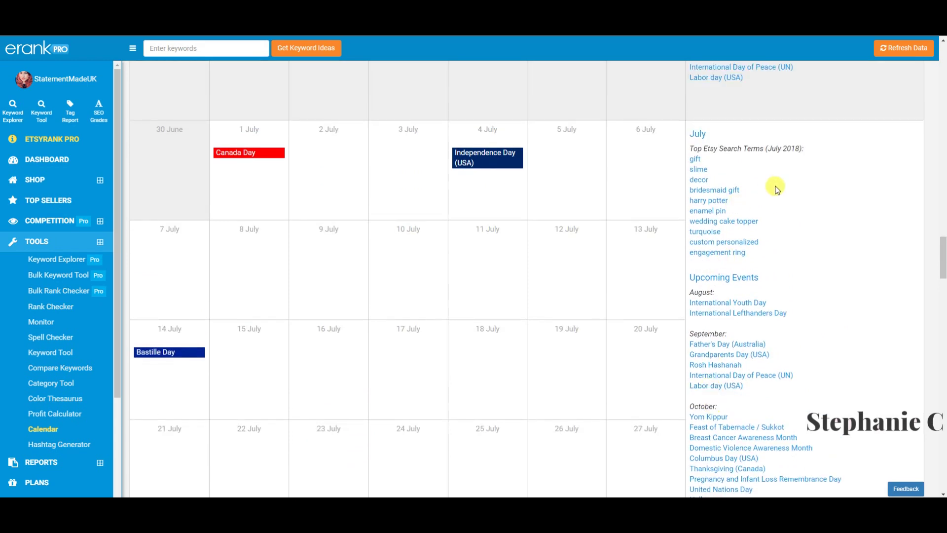
scroll(764, 180, "down", 1)
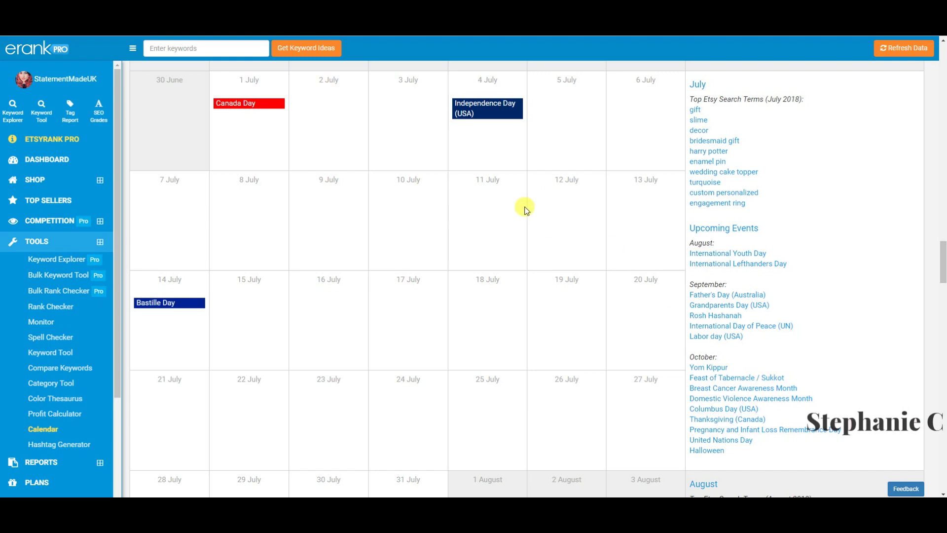
Step: Browse the calendar back to February's events, then forward again to July and August
scroll(496, 195, "up", 10)
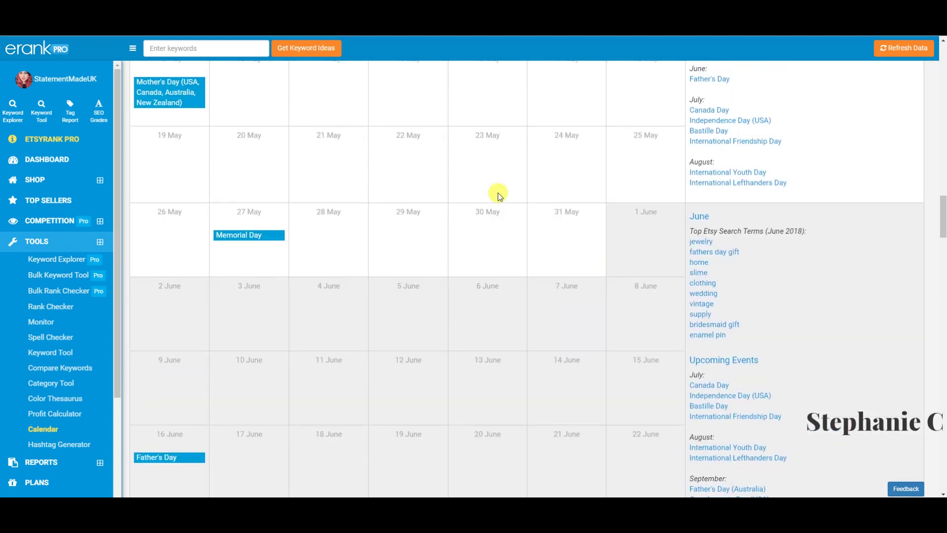
scroll(499, 195, "up", 15)
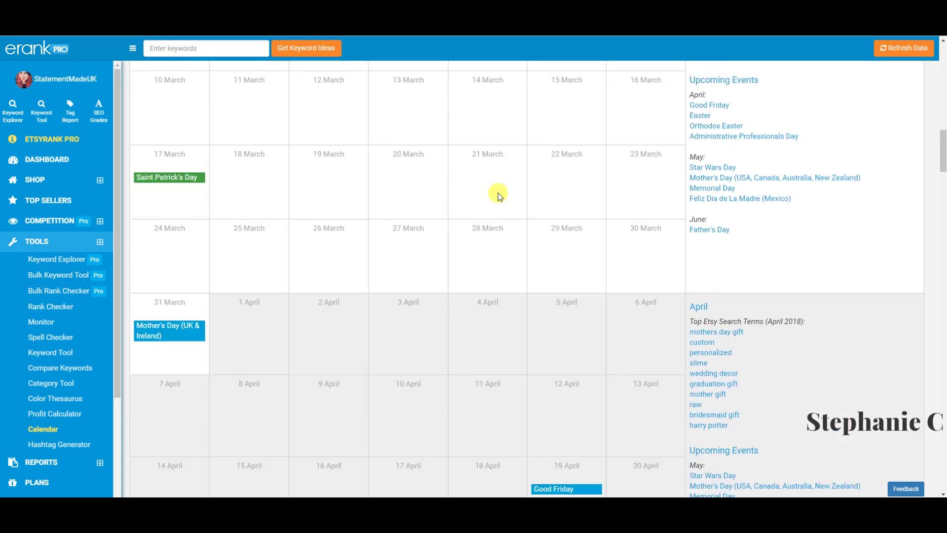
scroll(498, 195, "up", 10)
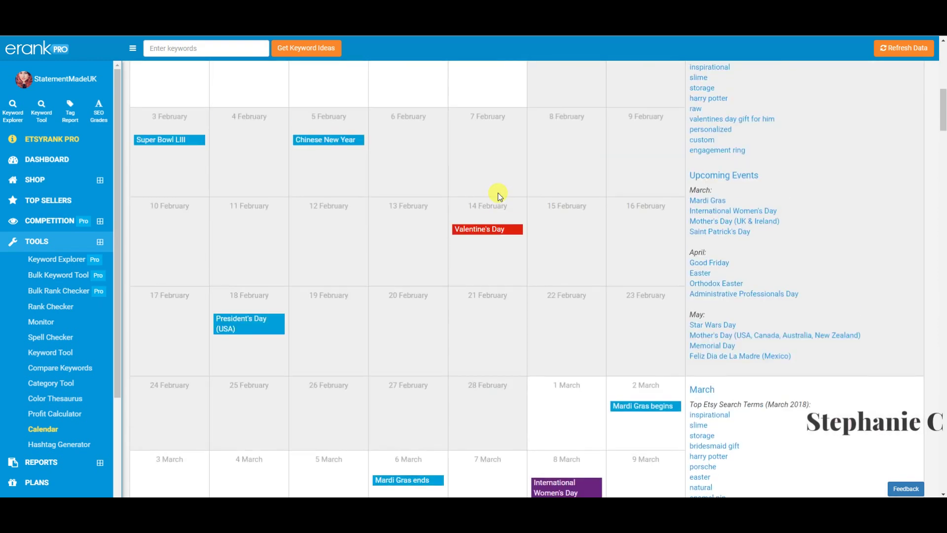
scroll(498, 192, "up", 3)
scroll(498, 192, "down", 15)
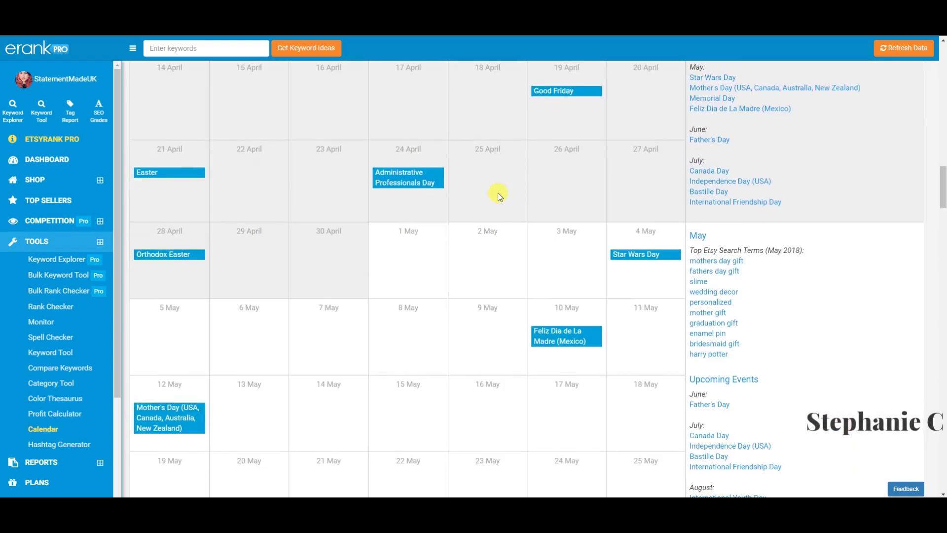
scroll(498, 193, "down", 20)
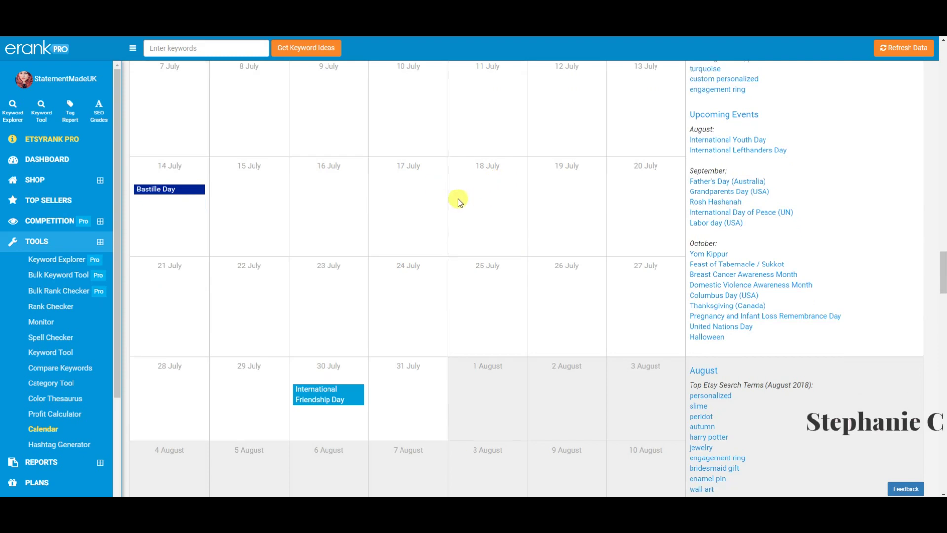
Step: Examine the July and August calendar events alongside the upcoming events through Halloween
scroll(458, 199, "down", 6)
scroll(418, 200, "up", 3)
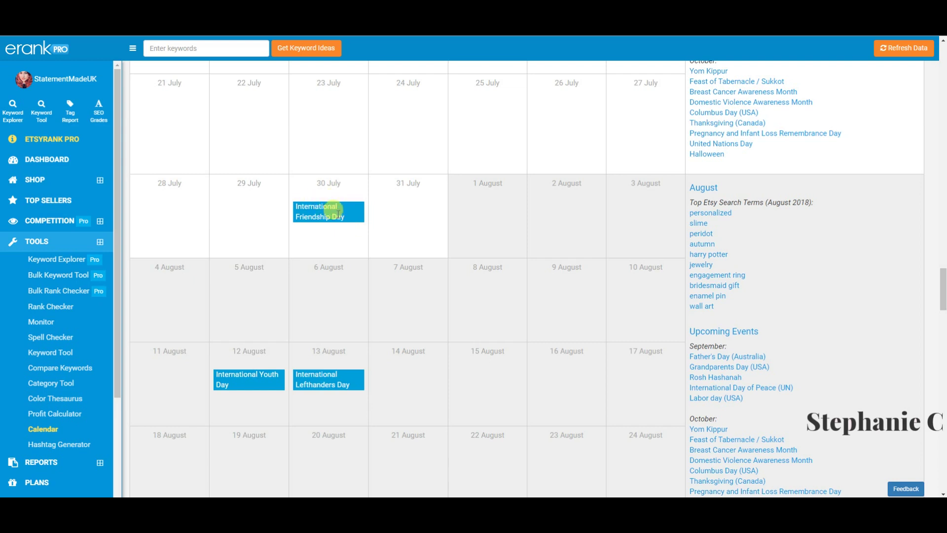
scroll(360, 218, "up", 1)
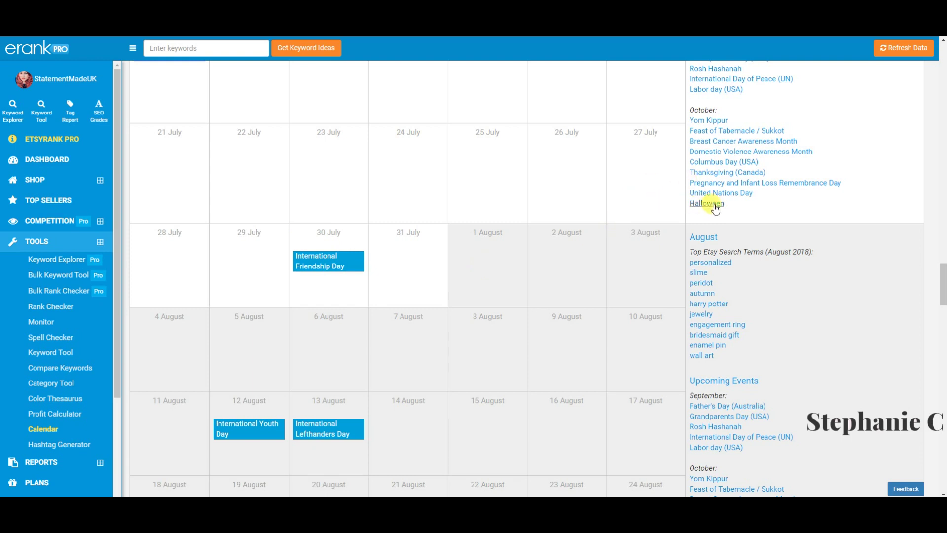
scroll(638, 209, "down", 1)
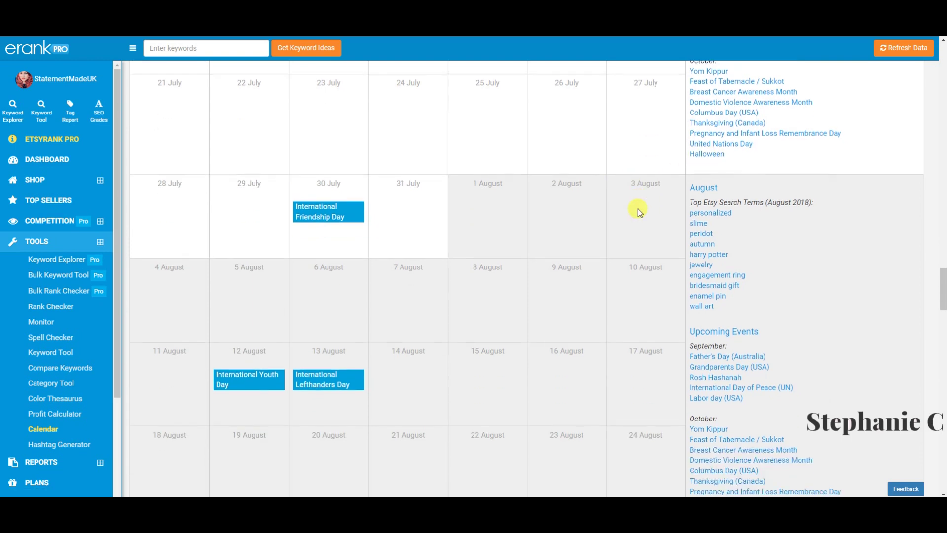
scroll(638, 209, "up", 6)
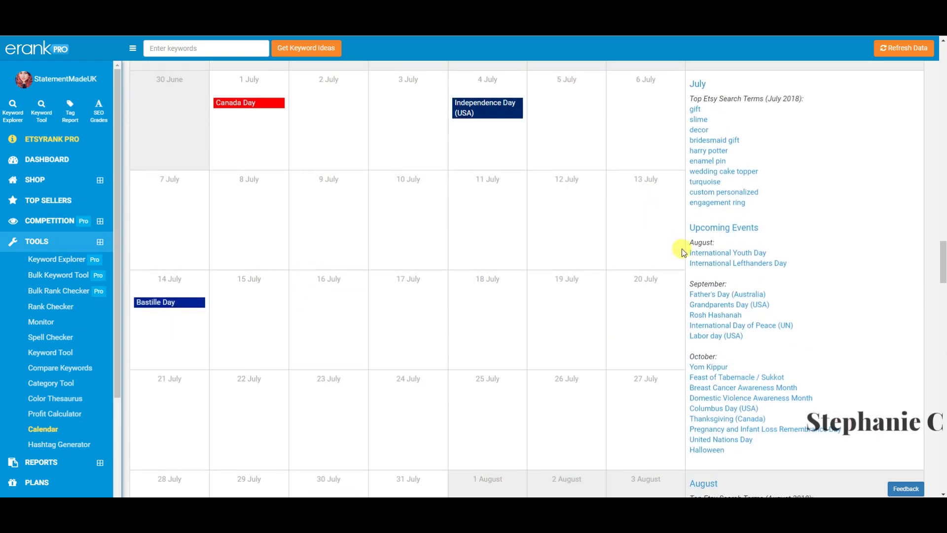
scroll(682, 249, "down", 1)
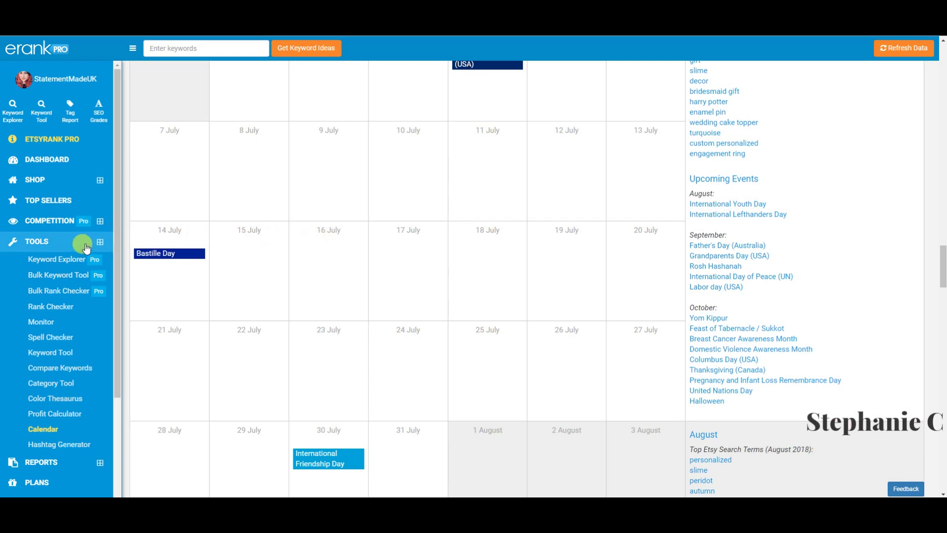
Step: Return to the dashboard and review its follower figures, sales comparison table and listing overview
left_click(67, 184)
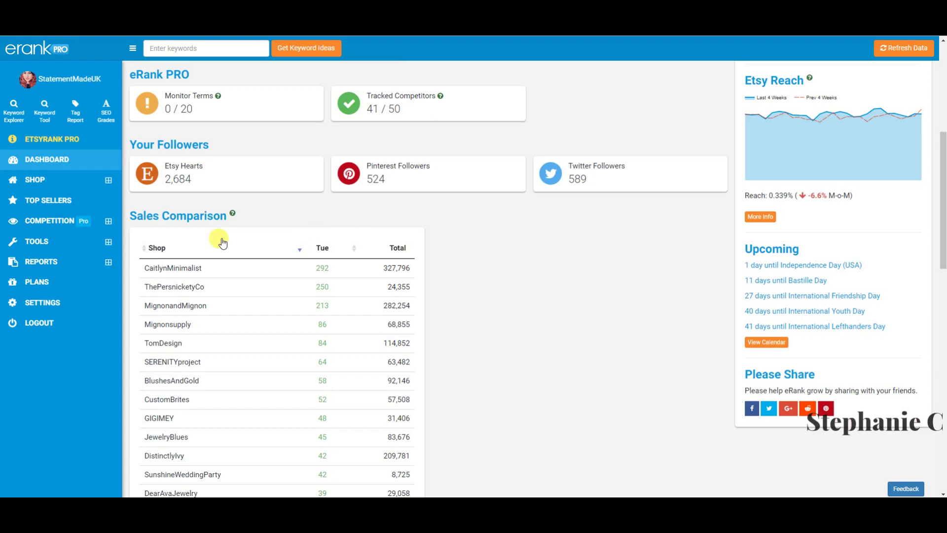
scroll(220, 251, "down", 1)
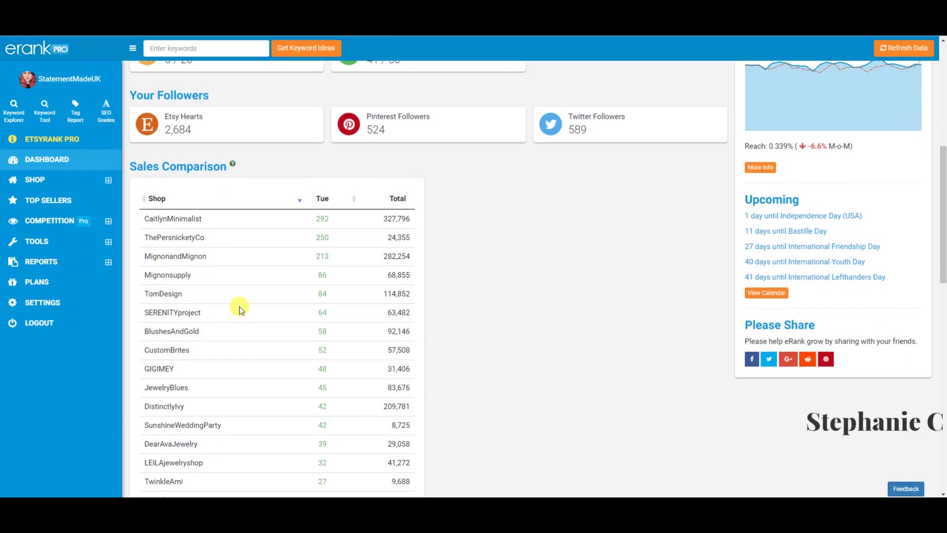
scroll(238, 306, "down", 1)
scroll(301, 276, "up", 1)
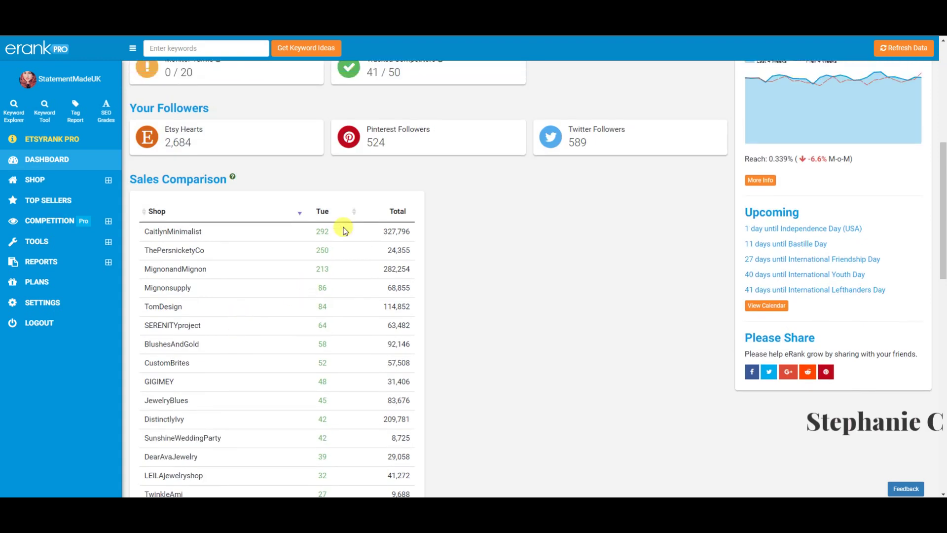
scroll(344, 231, "up", 6)
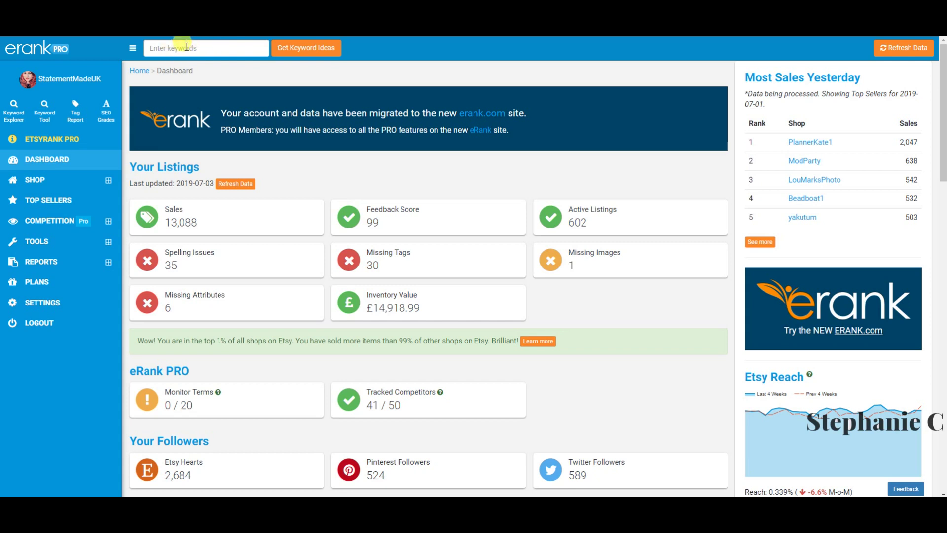
Step: Open the shop's Listings section with the Active Listings report
left_click(84, 184)
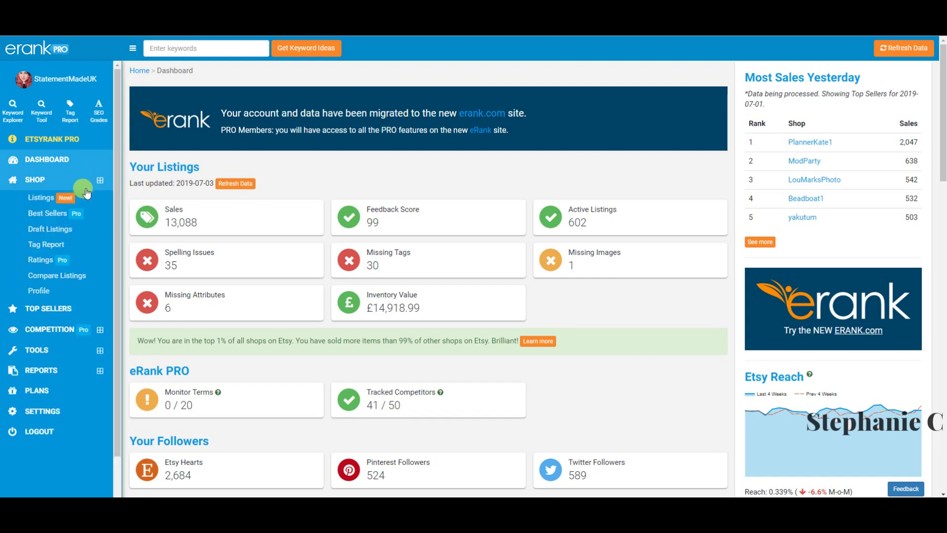
left_click(91, 199)
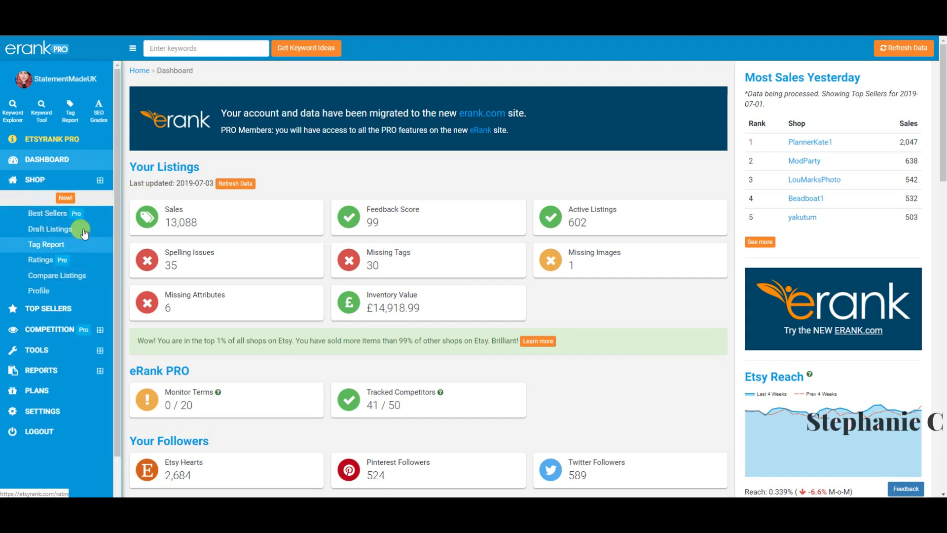
left_click(83, 273)
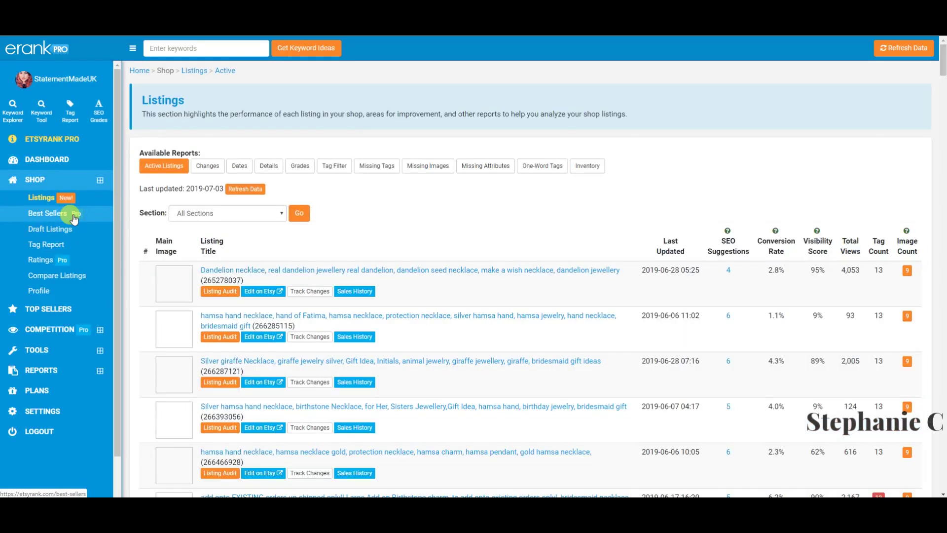
left_click(74, 215)
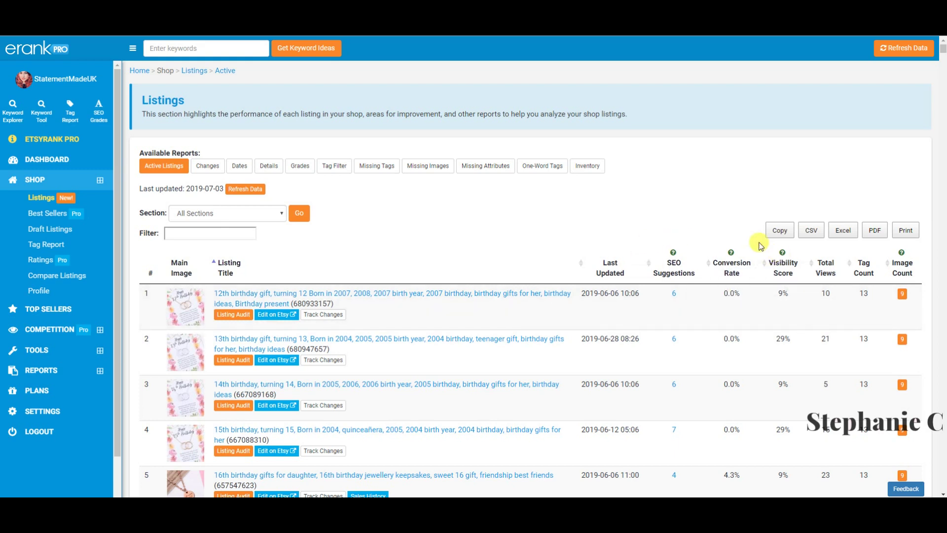
mouse_move(782, 254)
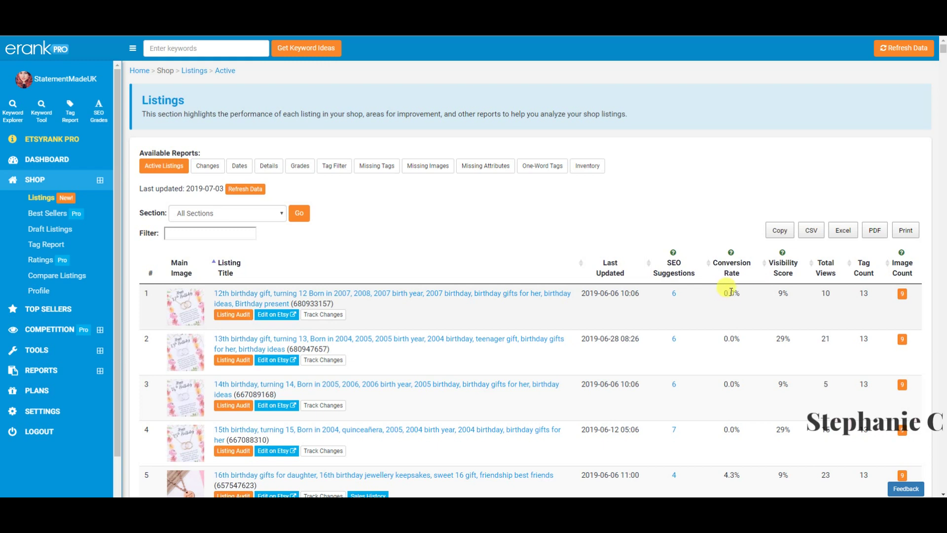
Step: Sort the active listings by conversion rate, highest first, and review the best-converting listings
left_click(730, 273)
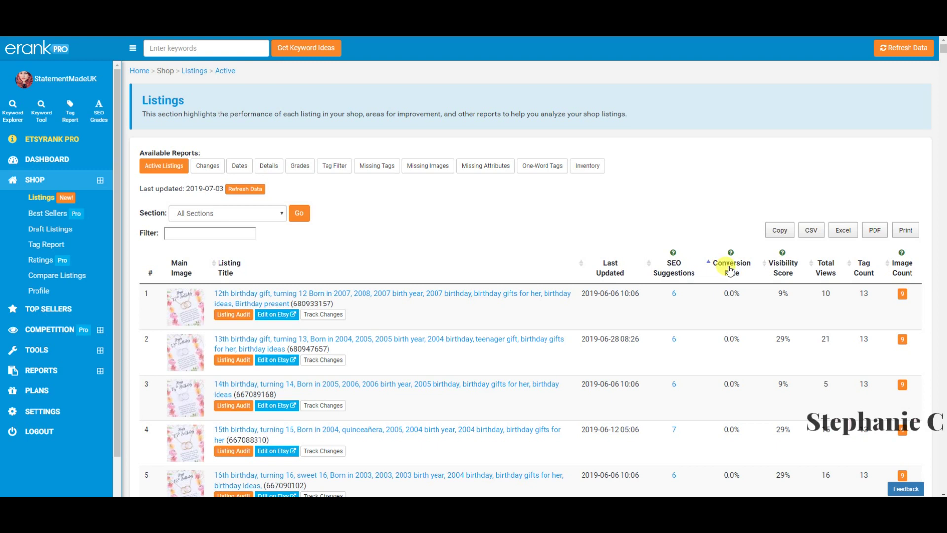
left_click(730, 270)
scroll(595, 193, "down", 2)
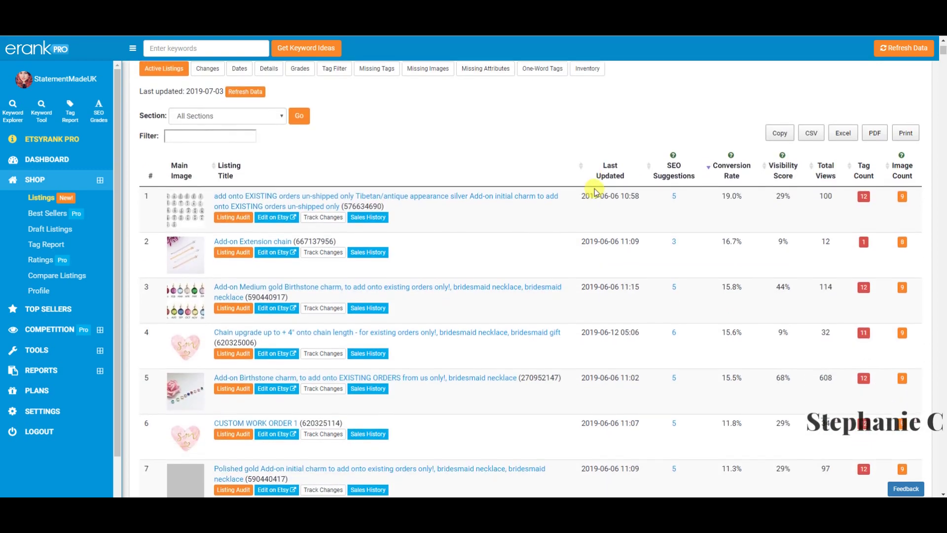
scroll(717, 206, "down", 4)
scroll(611, 194, "up", 1)
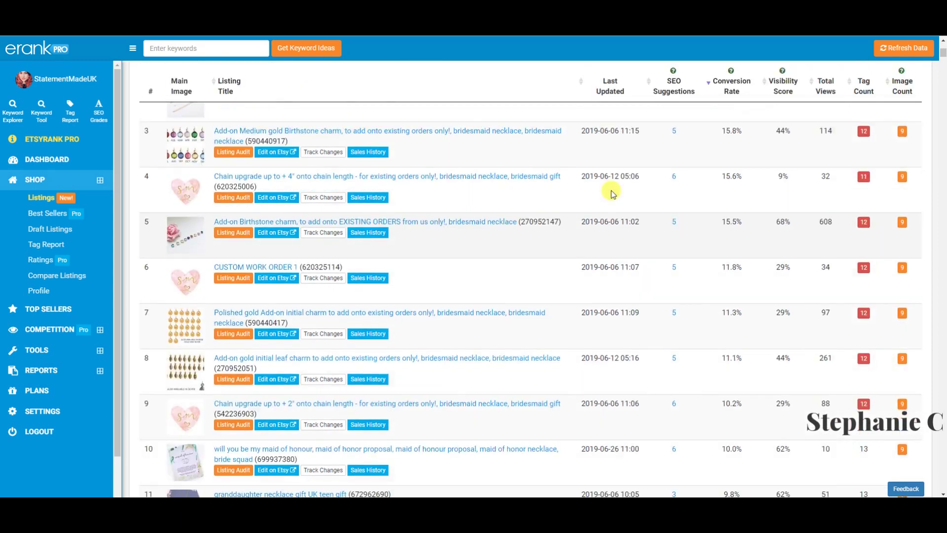
scroll(612, 193, "up", 2)
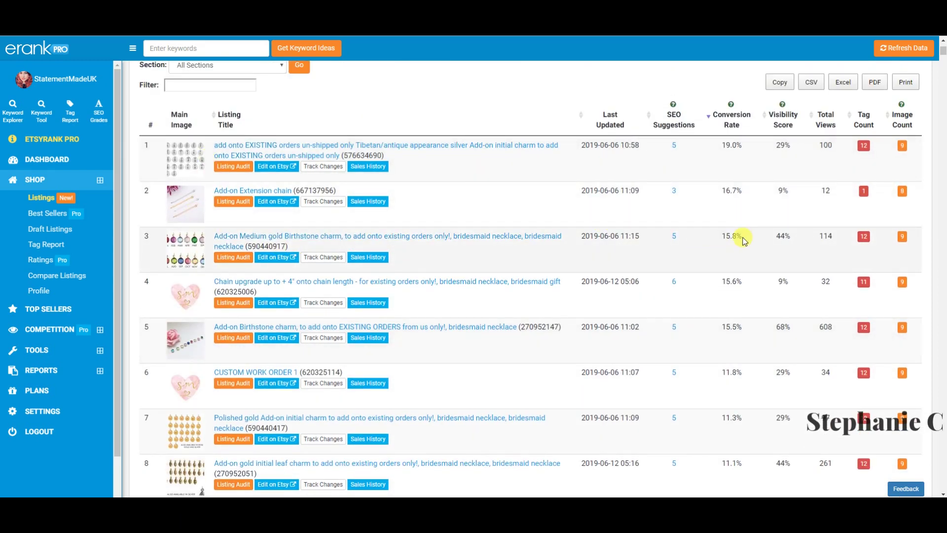
scroll(743, 240, "down", 3)
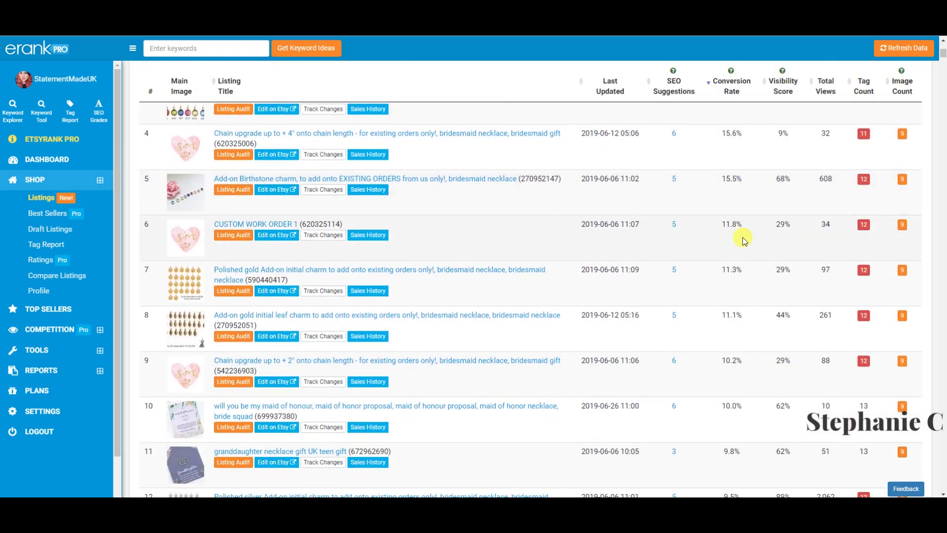
scroll(744, 240, "down", 3)
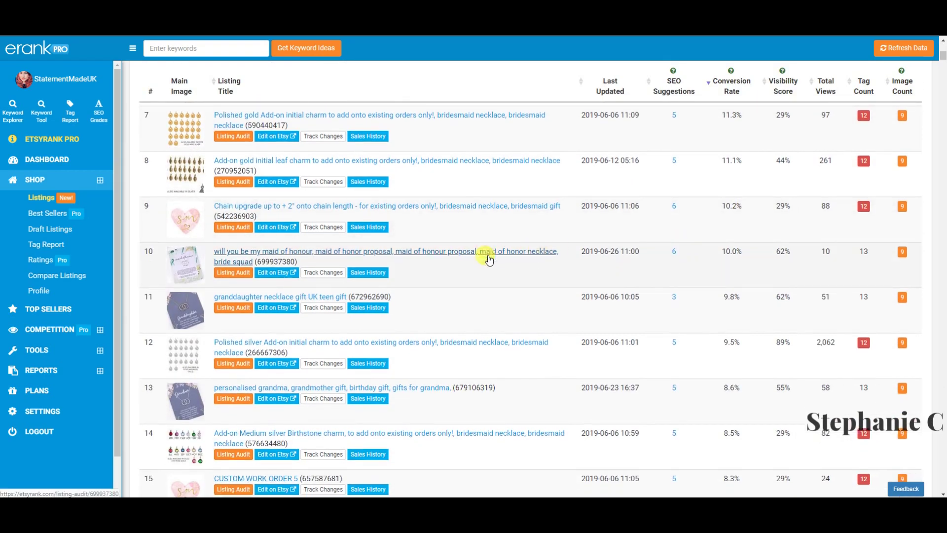
scroll(488, 260, "down", 1)
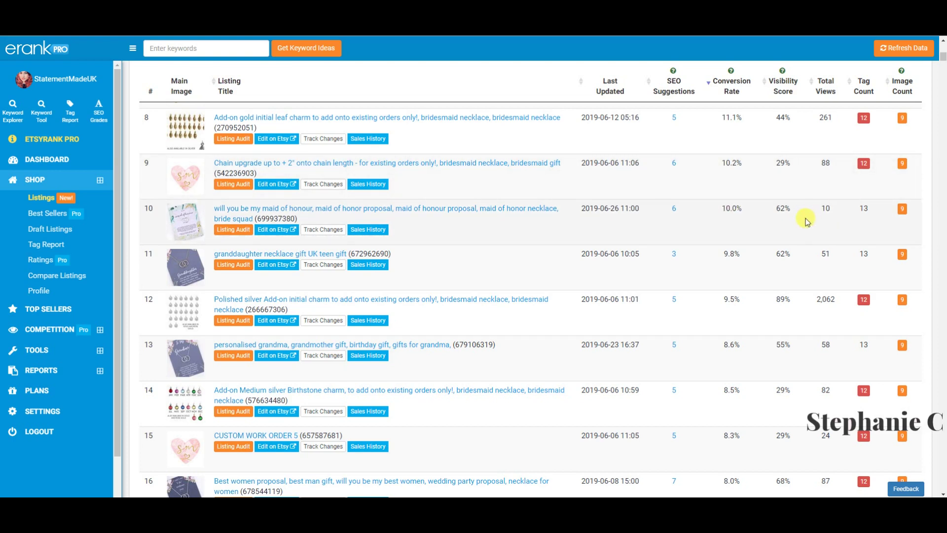
Step: Open the listing audit for the "will you be my maid of honour" listing in a new tab and examine its SEO grade and suggestions
right_click(674, 209)
left_click(690, 216)
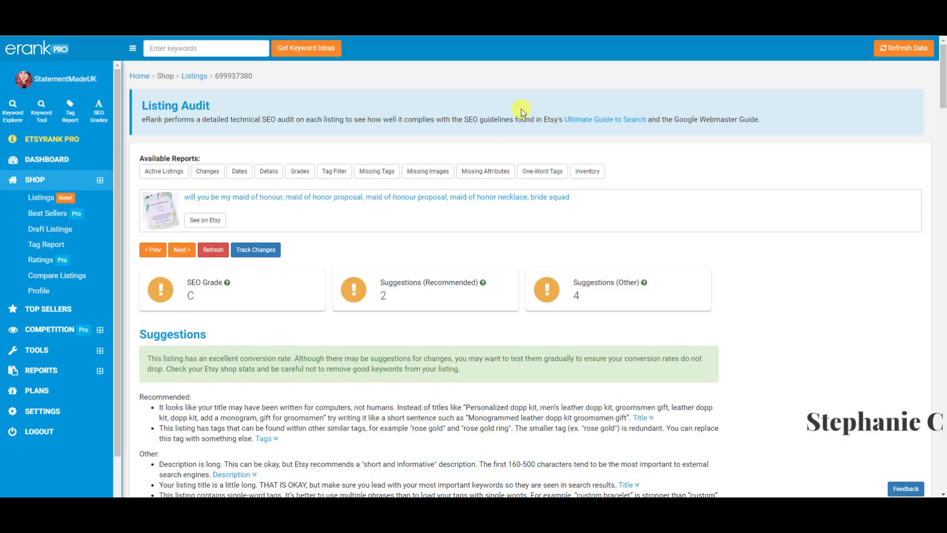
scroll(356, 226, "down", 4)
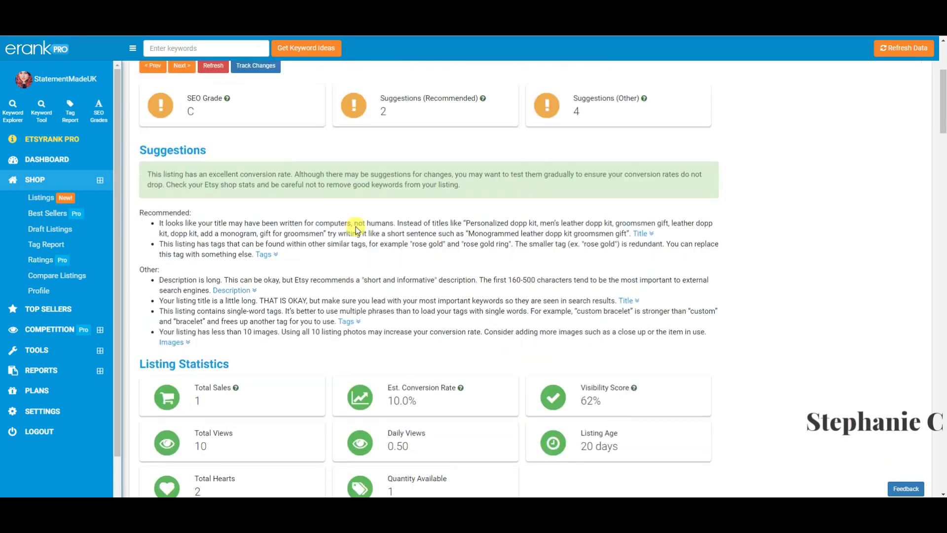
scroll(356, 226, "up", 2)
scroll(356, 227, "up", 1)
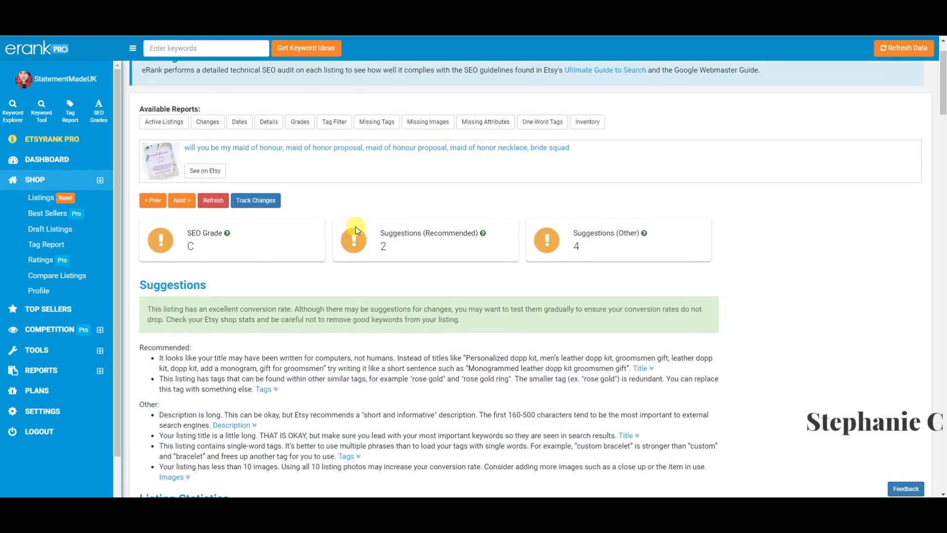
scroll(356, 227, "up", 1)
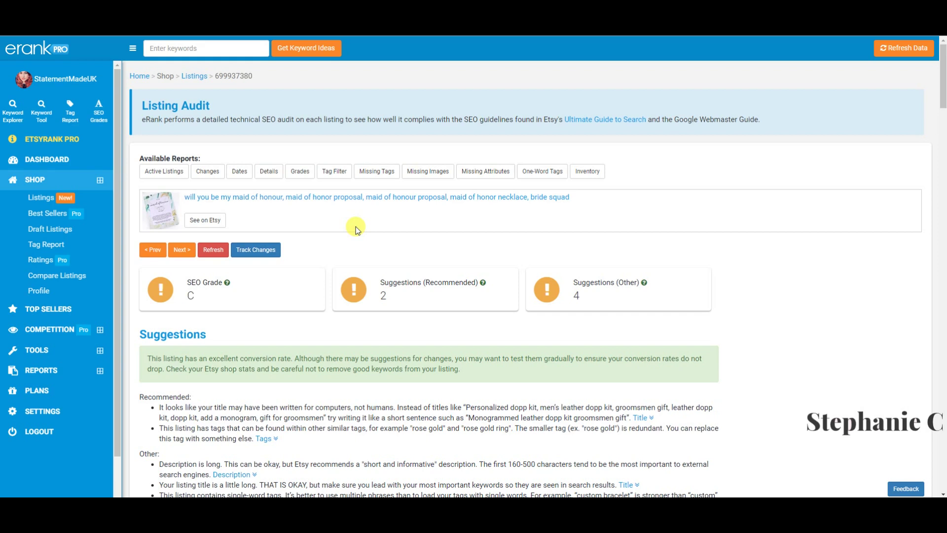
scroll(343, 236, "down", 1)
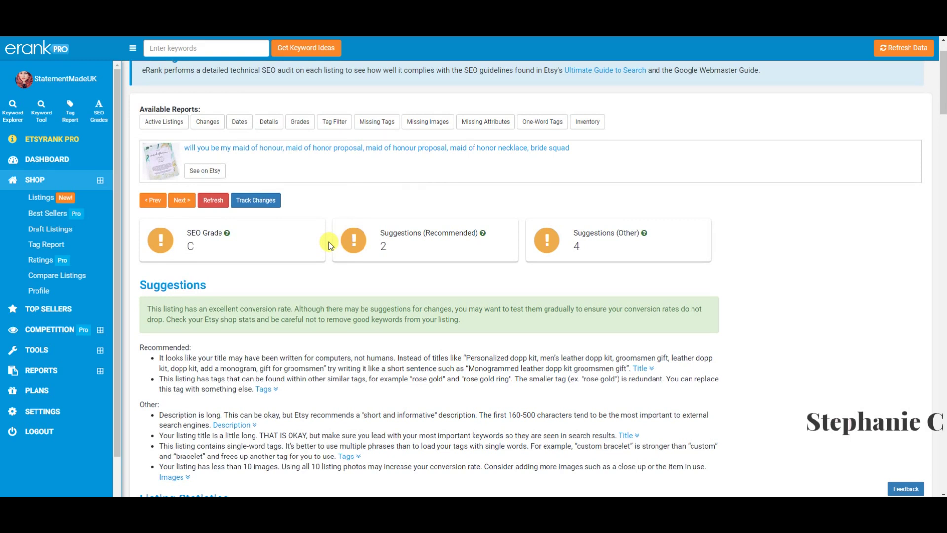
scroll(330, 245, "down", 2)
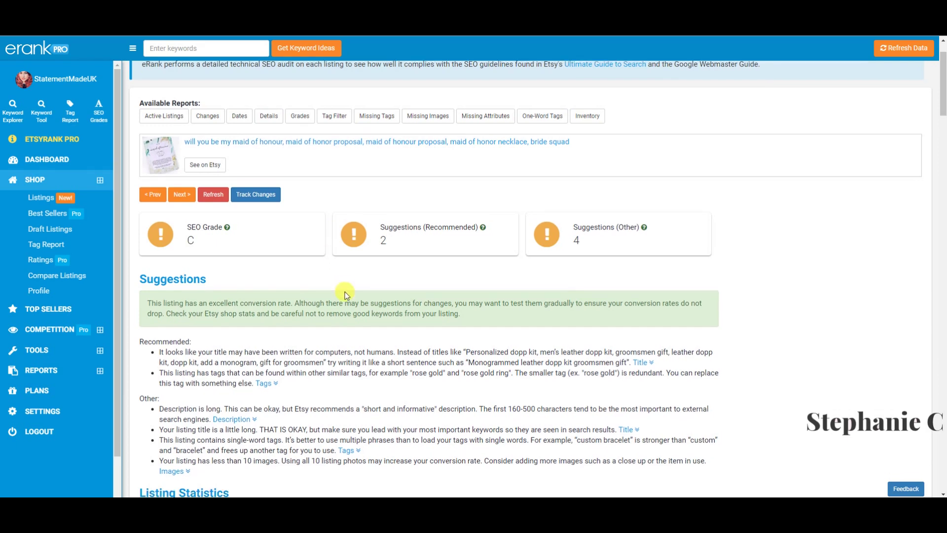
Step: Examine the maid of honour listing's suggestions, listing statistics and title analysis in its audit
scroll(340, 298, "down", 2)
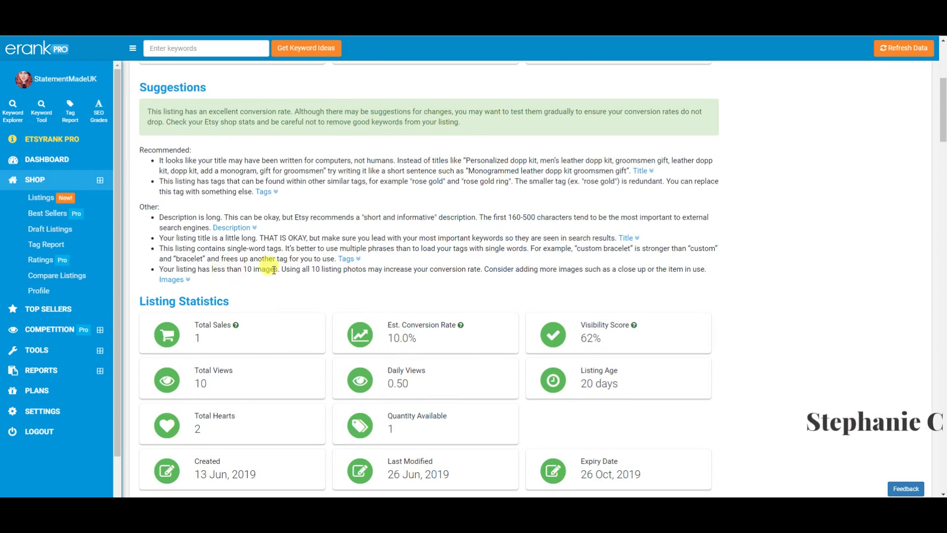
scroll(274, 271, "down", 1)
scroll(274, 272, "down", 1)
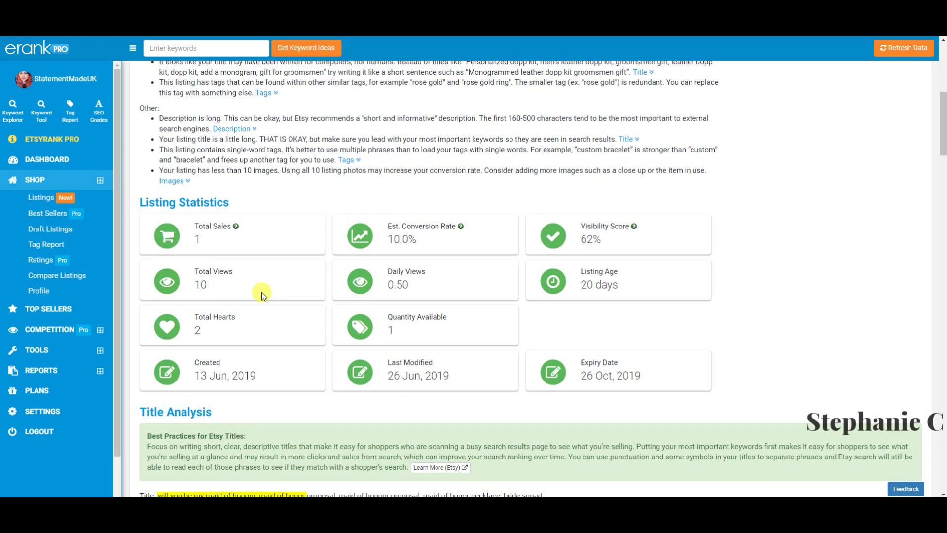
scroll(263, 294, "down", 4)
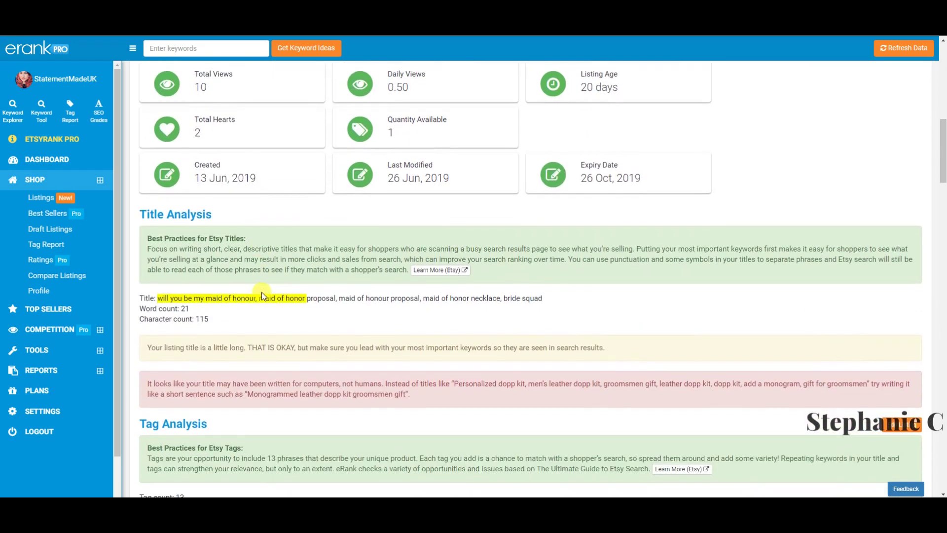
mouse_move(275, 299)
scroll(354, 284, "down", 3)
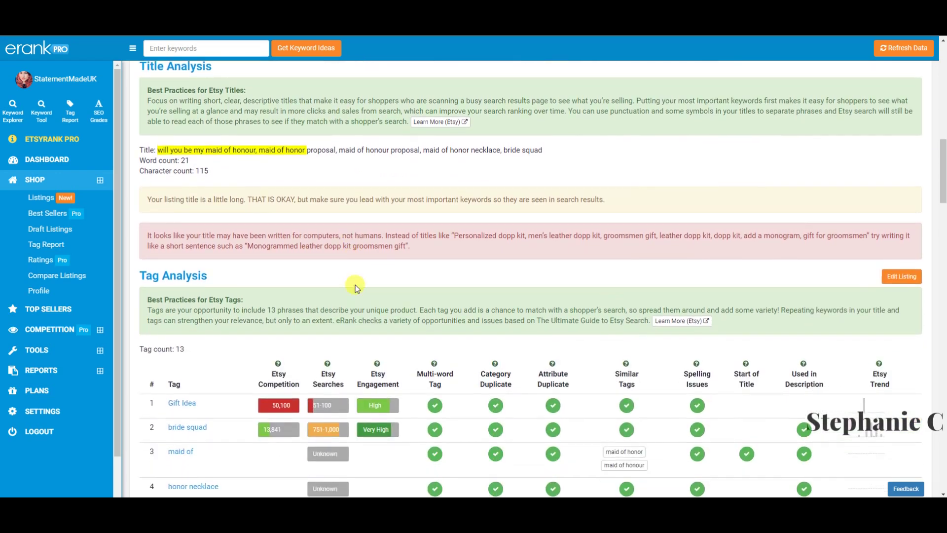
scroll(355, 285, "up", 1)
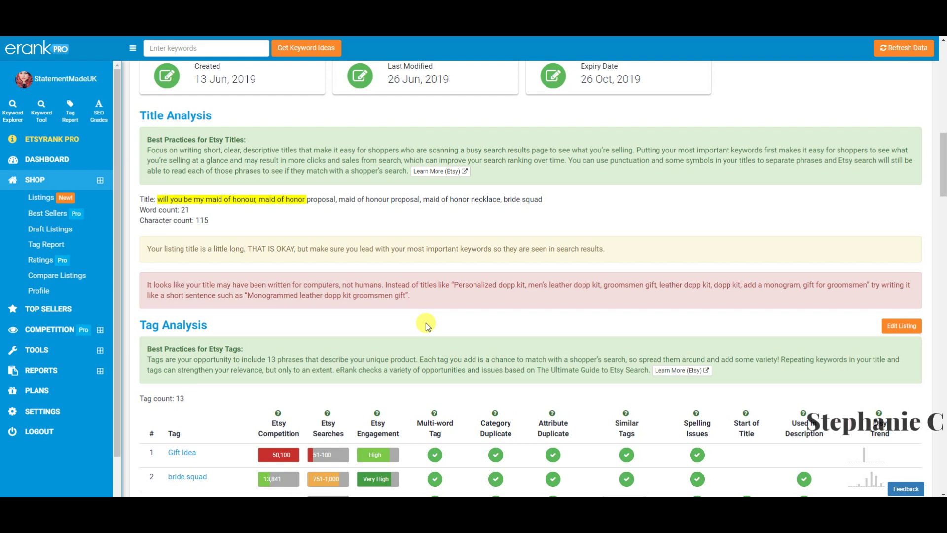
Step: Examine the audit's tag analysis table, comparing competition, searches and engagement for each of the listing's tags
scroll(425, 323, "down", 2)
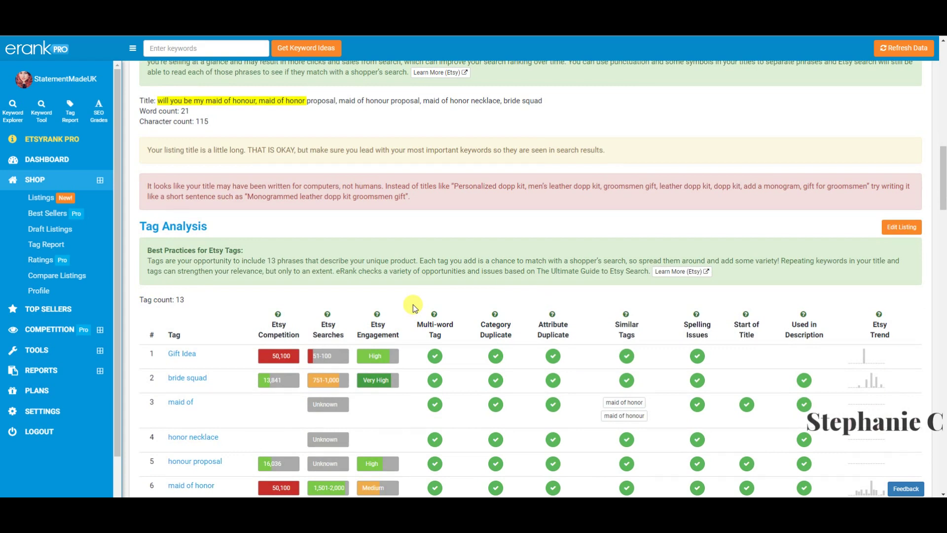
scroll(414, 307, "down", 3)
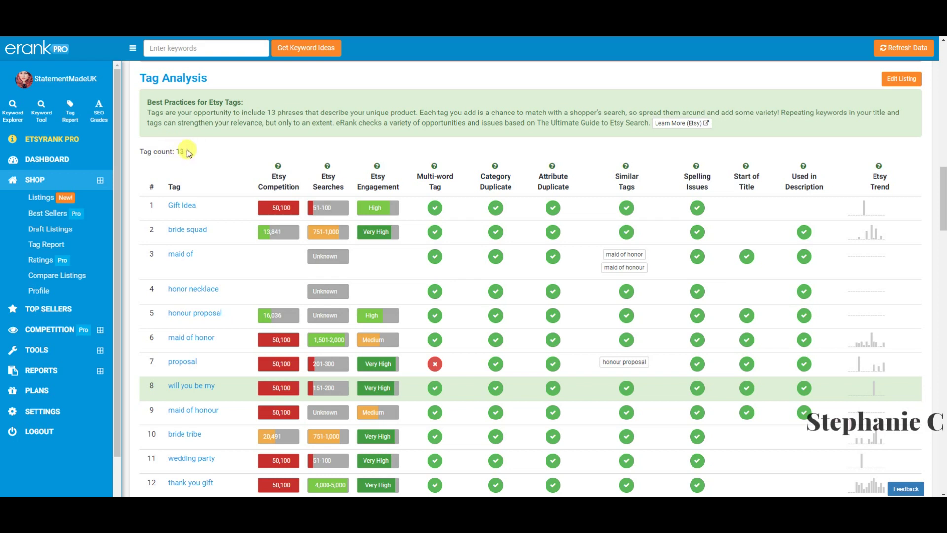
scroll(270, 155, "down", 1)
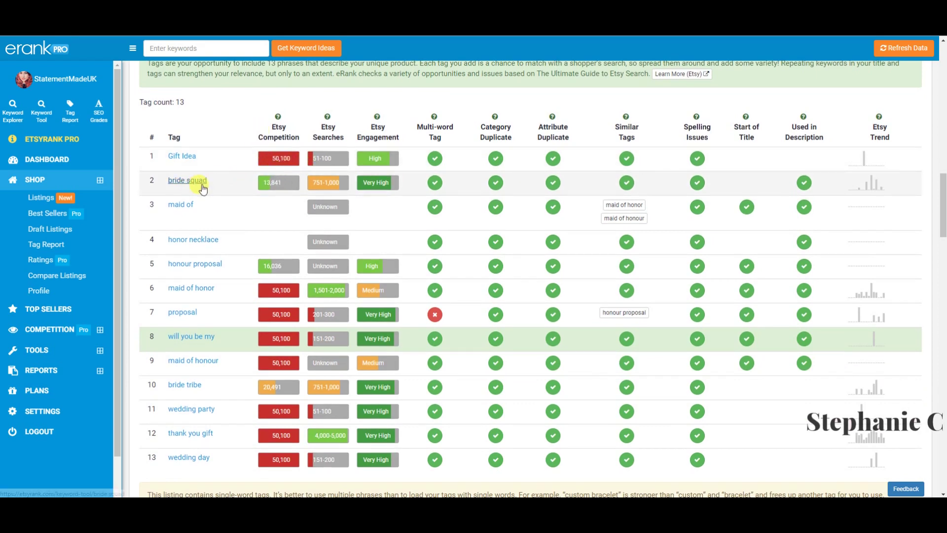
left_click(348, 348)
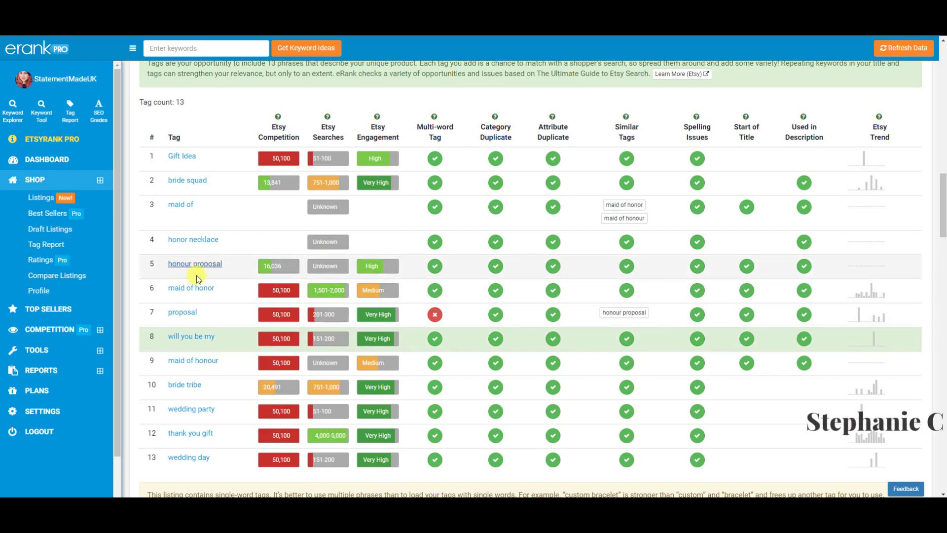
Step: Recheck the audit's SEO grade and recommended suggestions against the tags in the tag analysis table
scroll(222, 286, "up", 12)
scroll(250, 293, "up", 5)
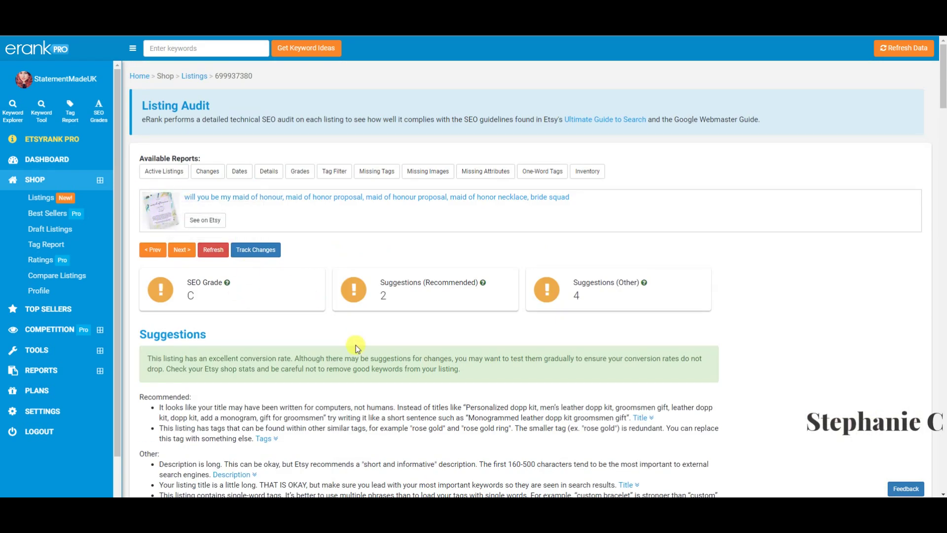
scroll(356, 345, "down", 10)
scroll(356, 345, "down", 7)
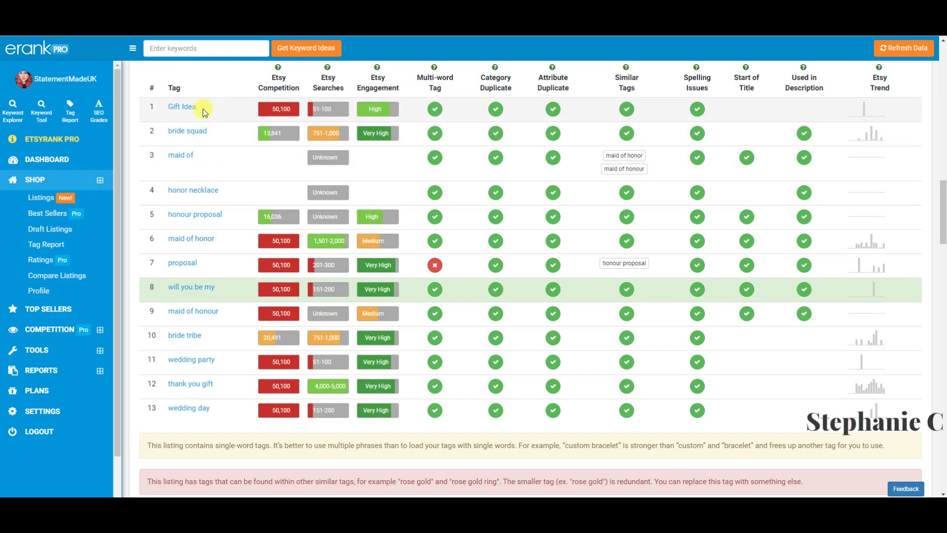
left_click(194, 294)
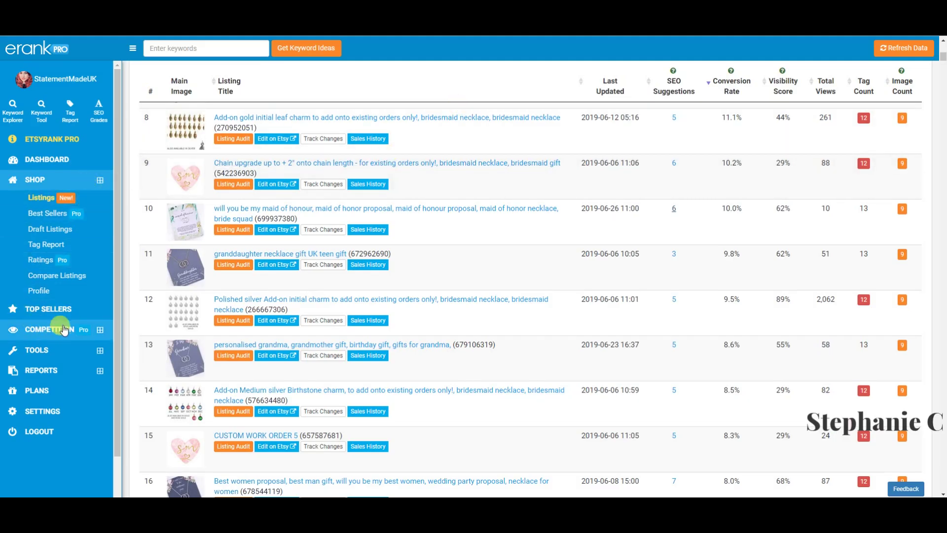
Step: Open the shop's Best Sellers report and review the revenue, quantity sold and conversion rate of its listings
left_click(58, 217)
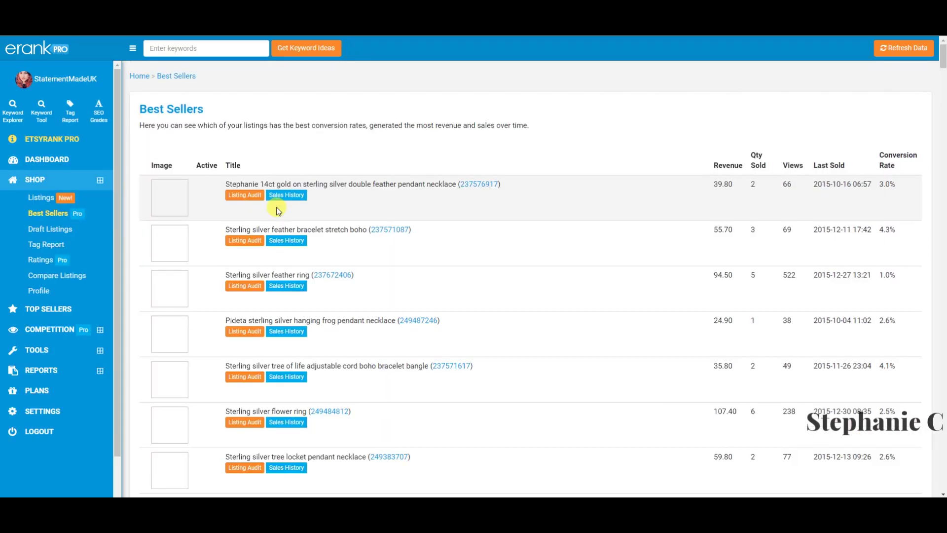
scroll(666, 179, "down", 1)
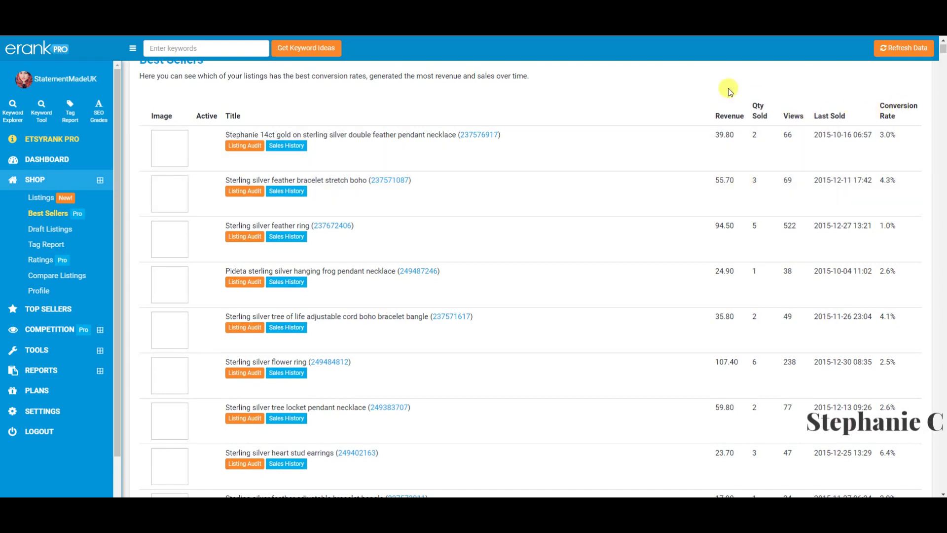
scroll(632, 101, "down", 3)
scroll(414, 150, "up", 3)
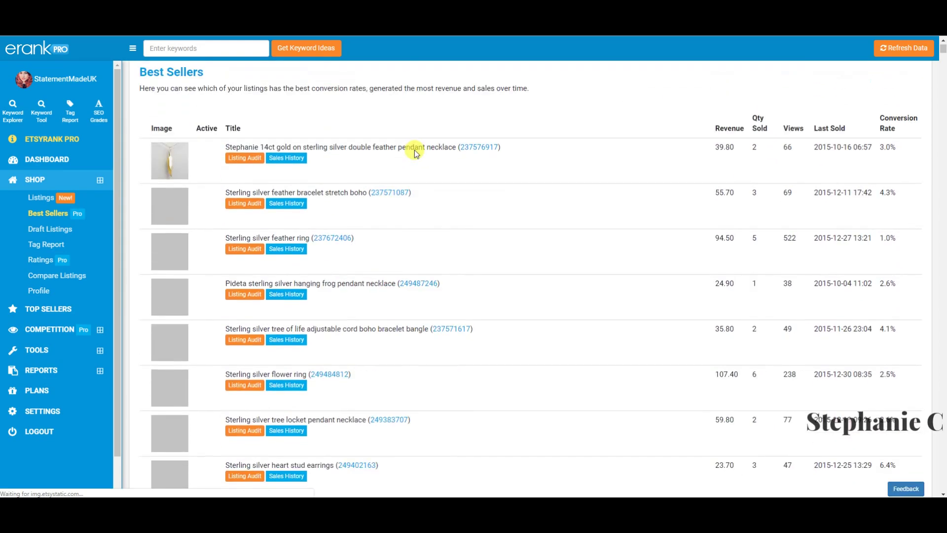
scroll(414, 150, "up", 1)
scroll(162, 199, "down", 2)
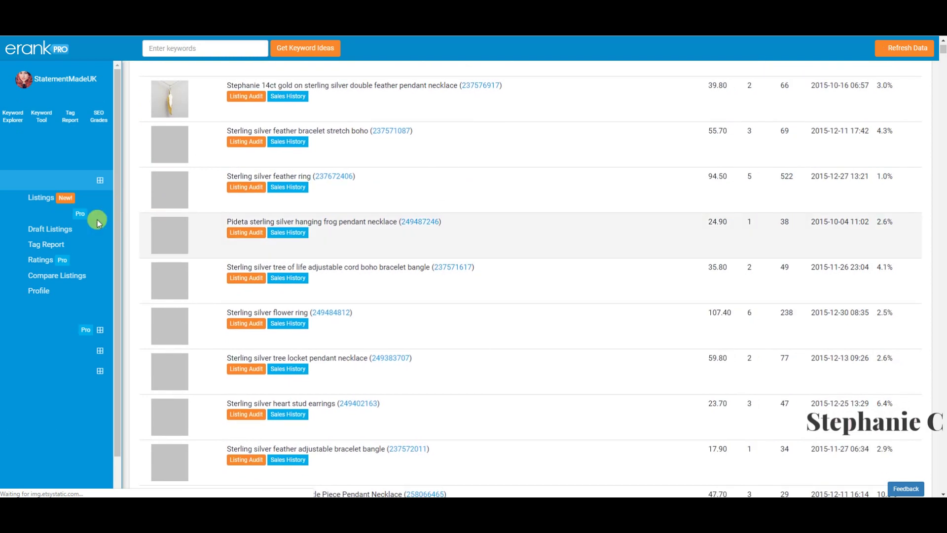
Step: Open the shop's Draft Listings report and check the drafts' titles, tag counts and image counts
left_click(69, 229)
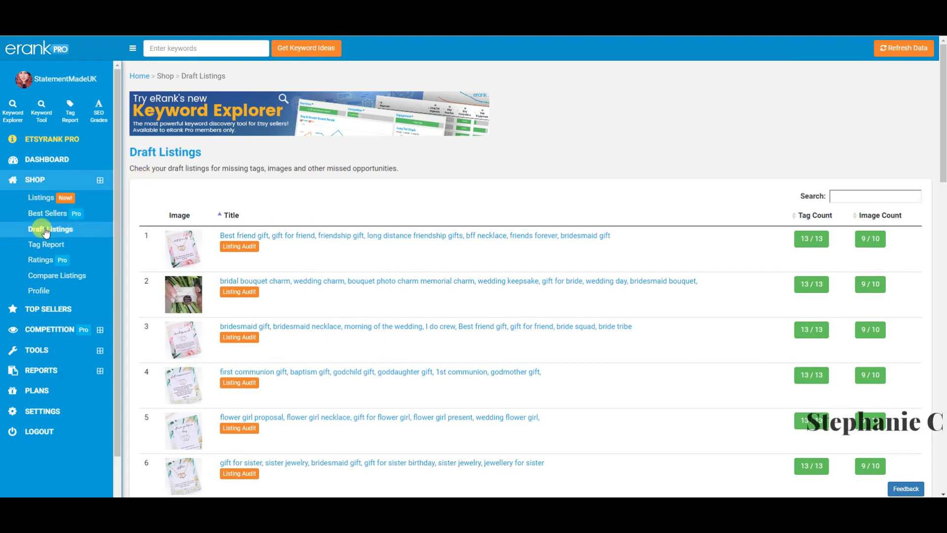
scroll(306, 202, "down", 1)
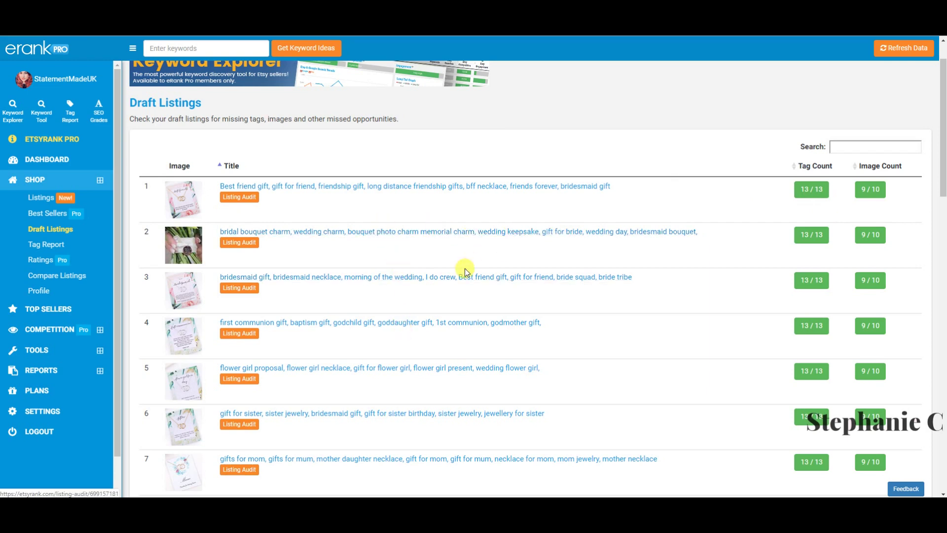
scroll(459, 269, "down", 1)
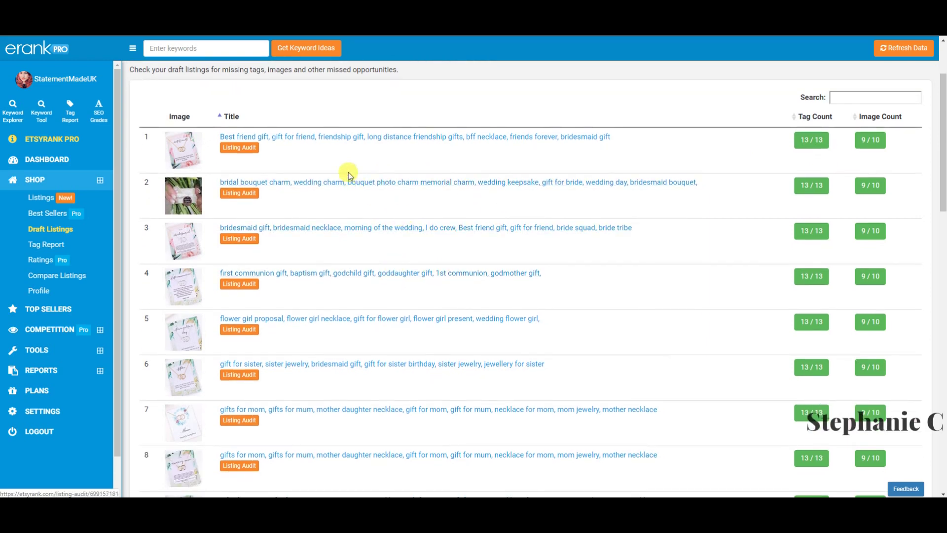
scroll(329, 186, "down", 1)
scroll(345, 246, "down", 4)
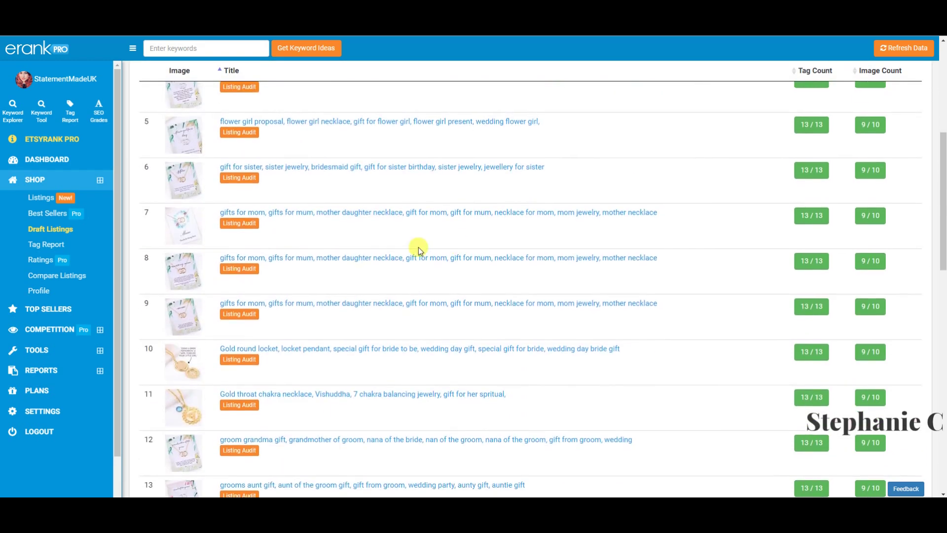
scroll(455, 278, "down", 2)
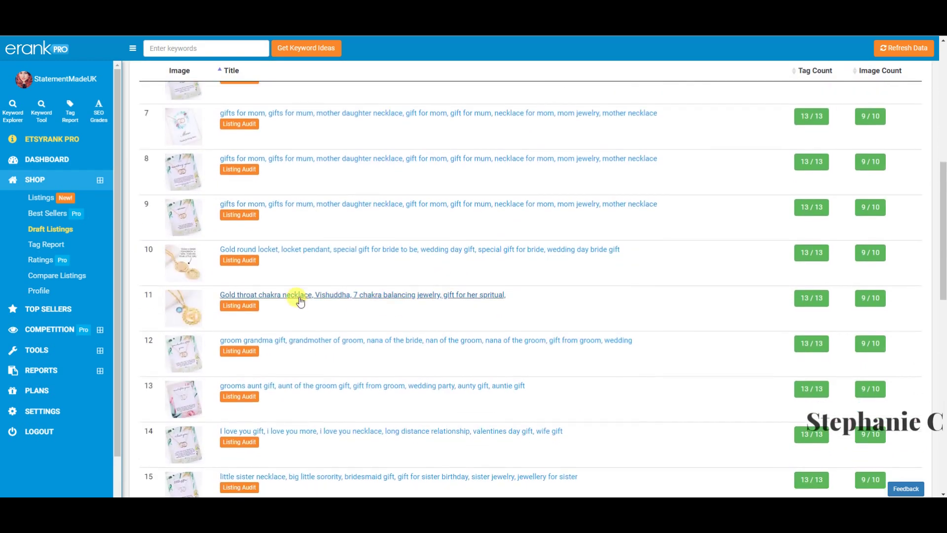
scroll(452, 302, "up", 3)
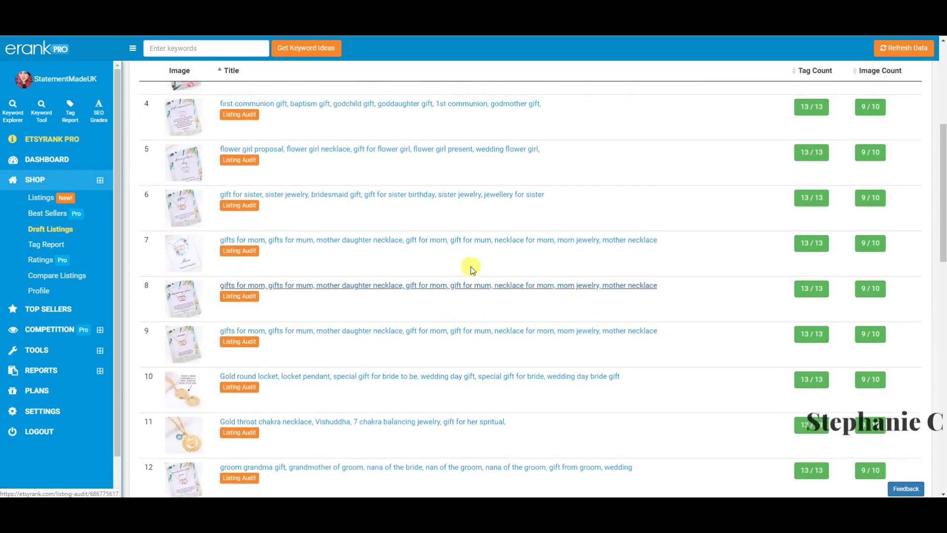
scroll(512, 244, "up", 3)
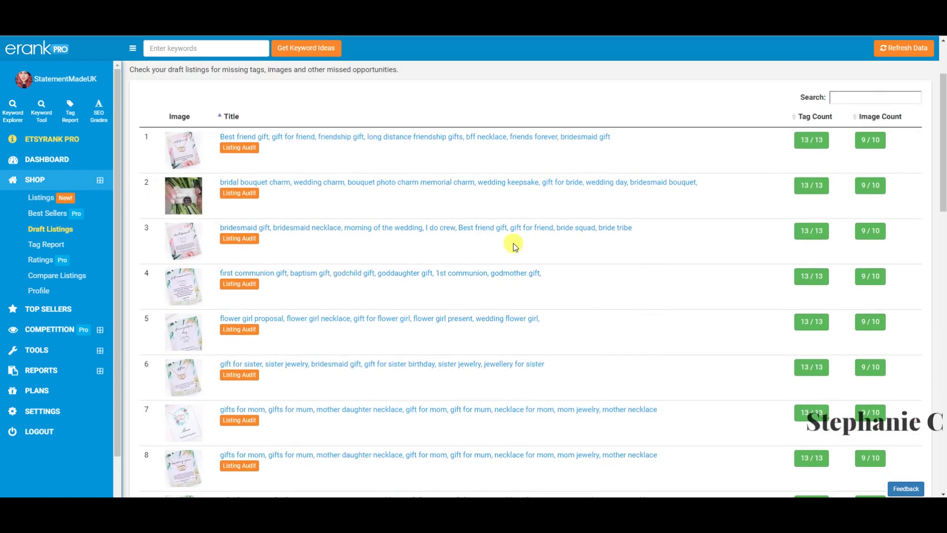
scroll(463, 237, "down", 10)
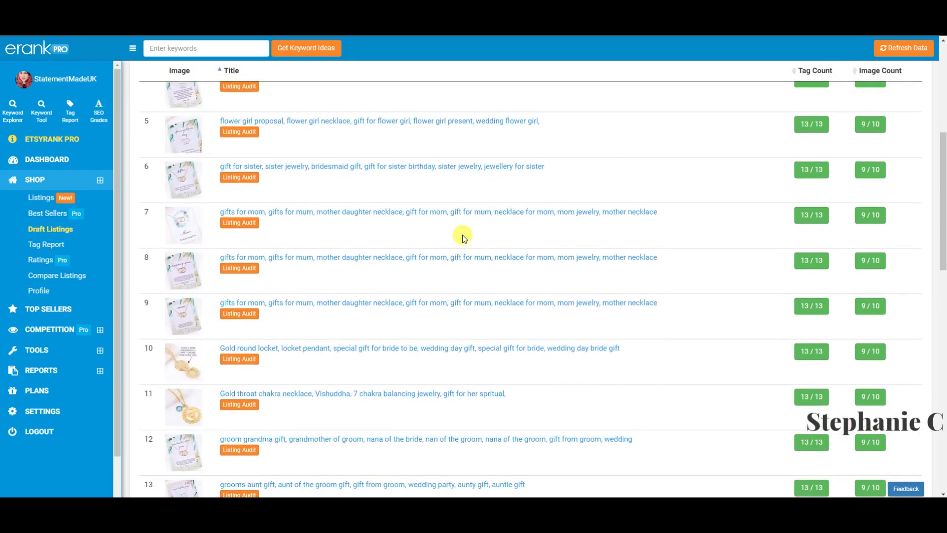
scroll(462, 236, "down", 5)
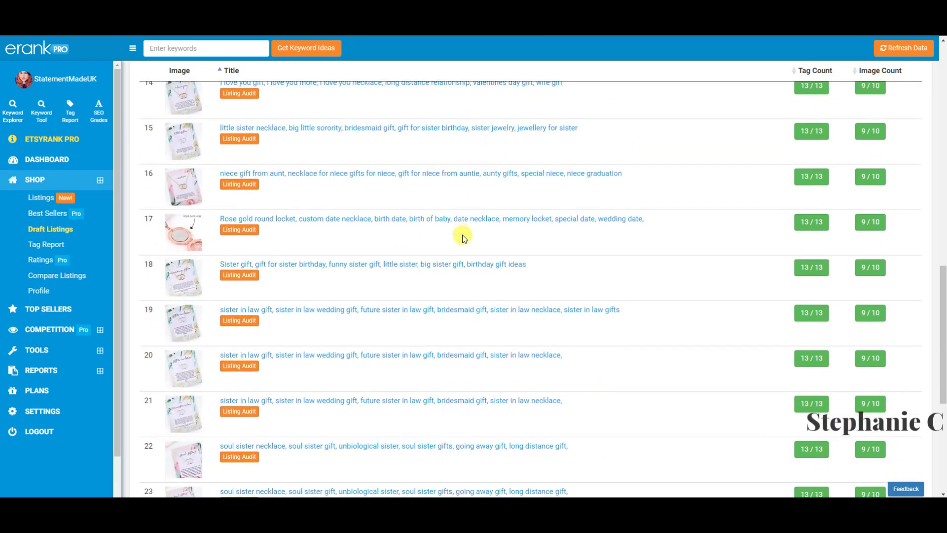
scroll(462, 235, "up", 10)
scroll(462, 237, "up", 8)
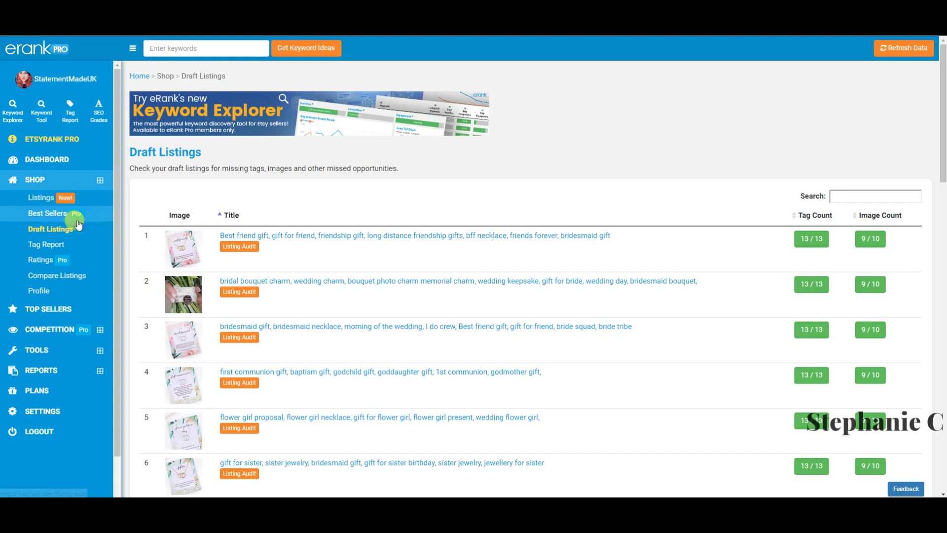
Step: Open the shop's Tag Report and look at the competitor shop selection without choosing a shop
left_click(49, 244)
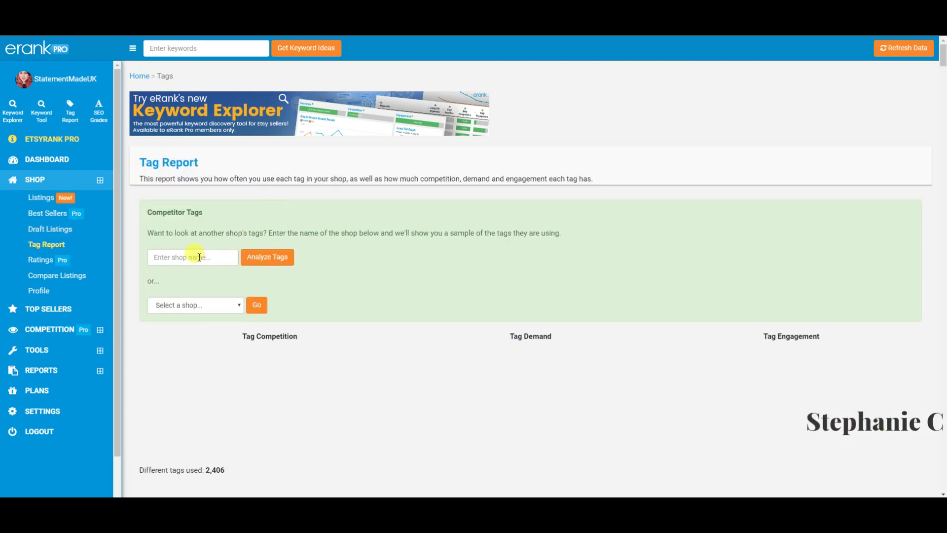
left_click(213, 305)
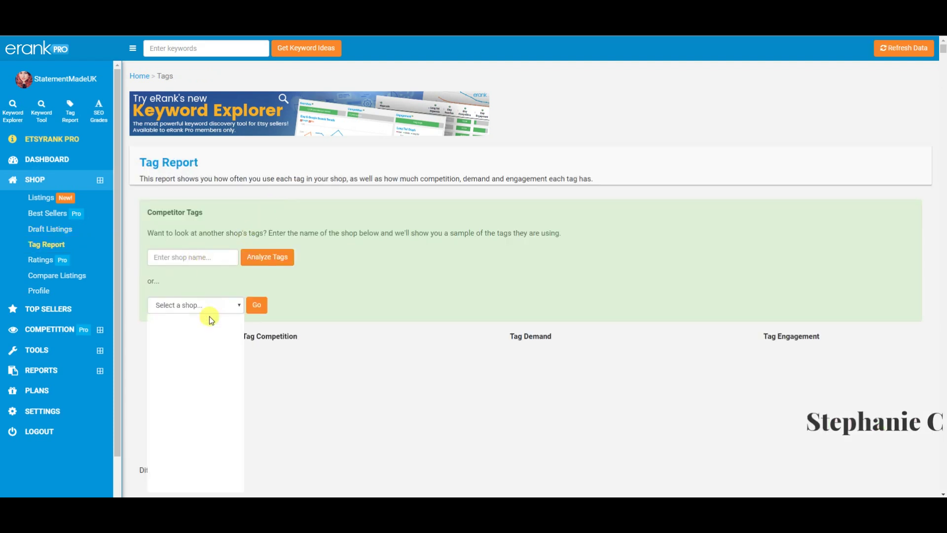
left_click(296, 304)
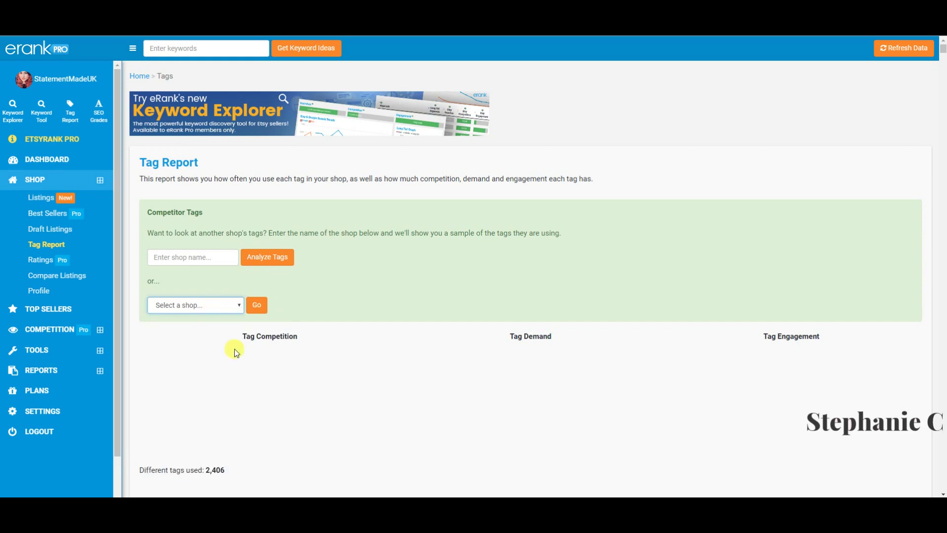
Step: Examine the Tag Report's competition, demand and engagement charts, including the medium engagement and very high competition slices
scroll(286, 276, "down", 3)
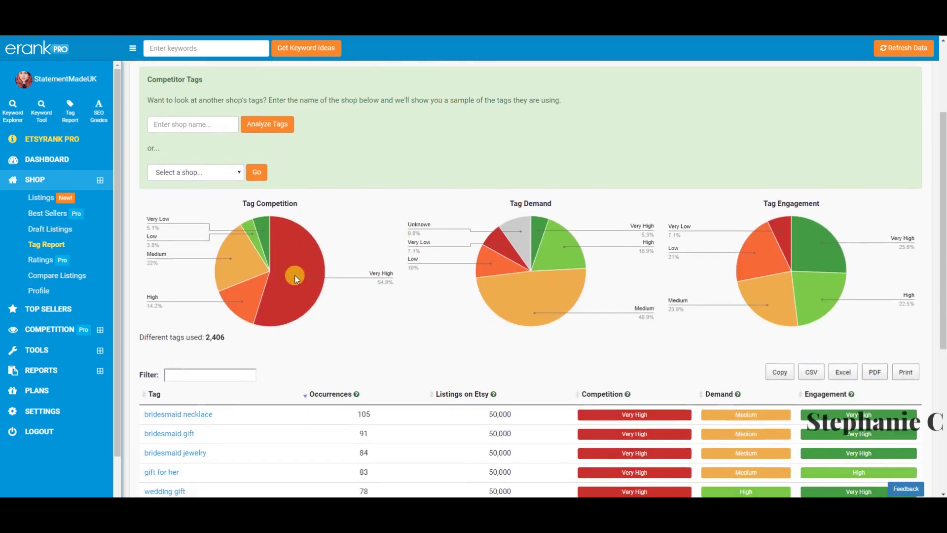
scroll(264, 205, "up", 1)
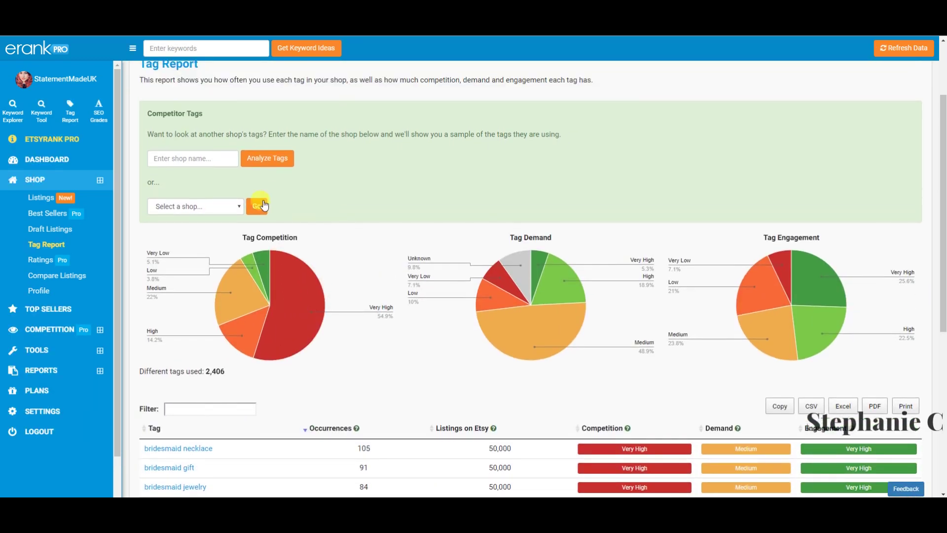
scroll(317, 254, "down", 3)
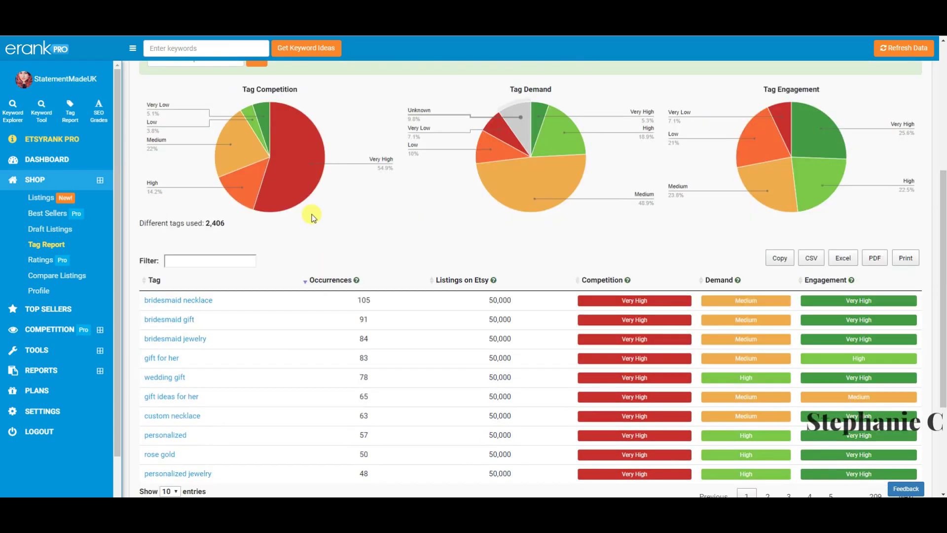
scroll(312, 217, "up", 1)
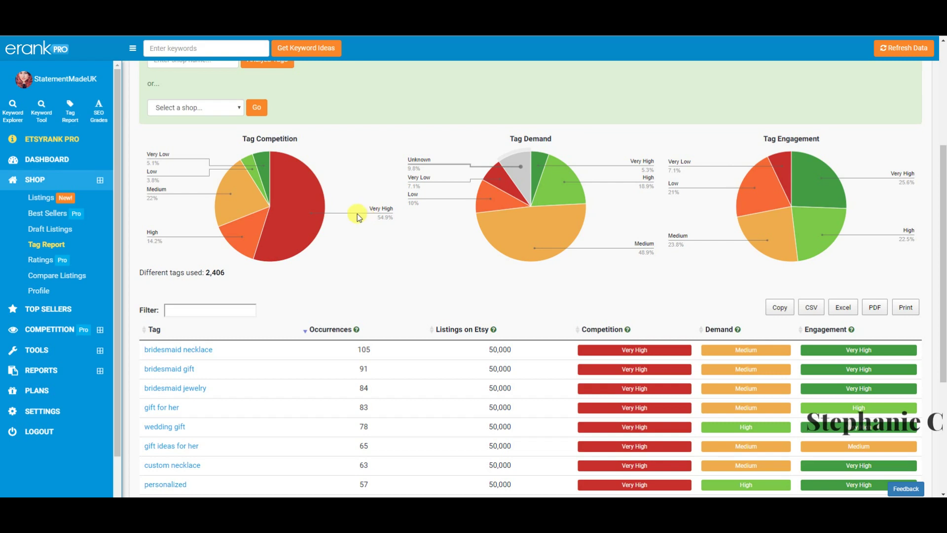
mouse_move(757, 234)
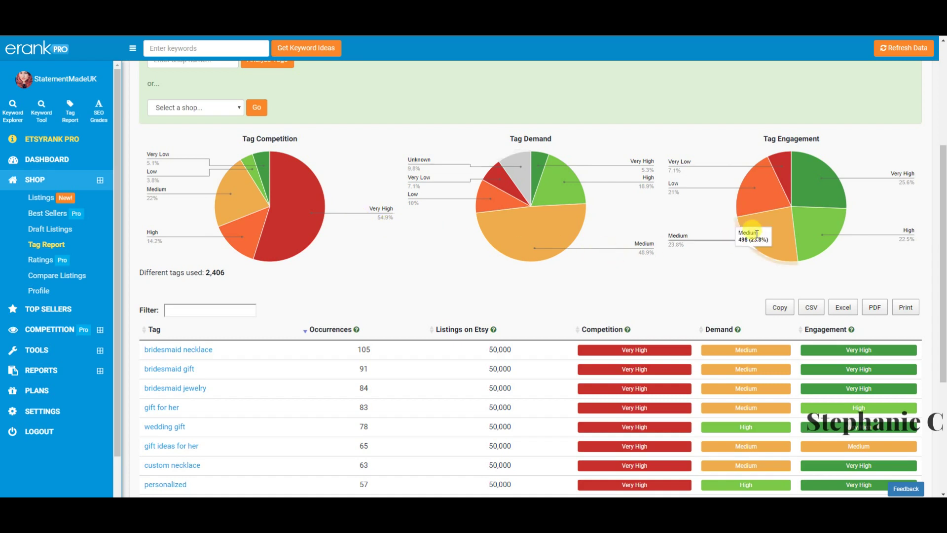
mouse_move(303, 197)
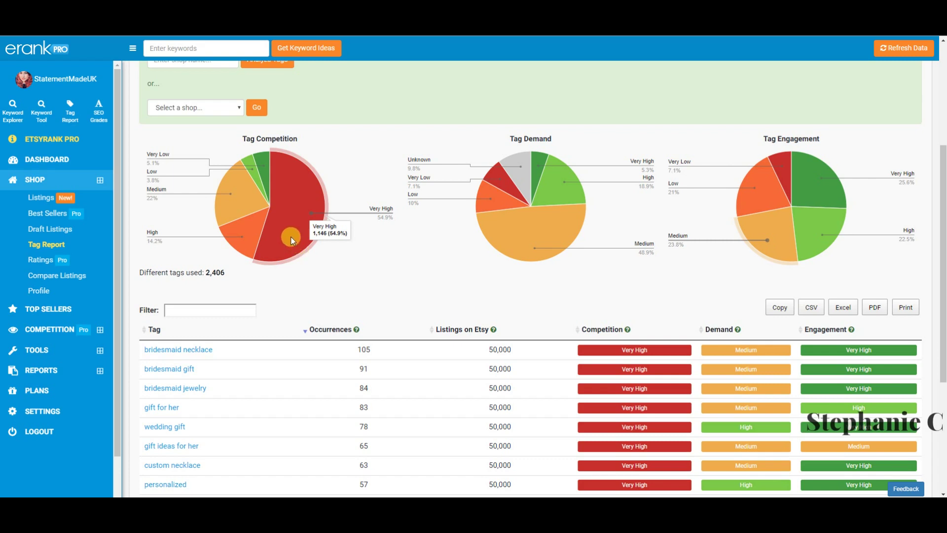
Step: Inspect individual slices of the Tag Competition, Tag Demand and Tag Engagement charts, from very low to high levels
mouse_move(266, 183)
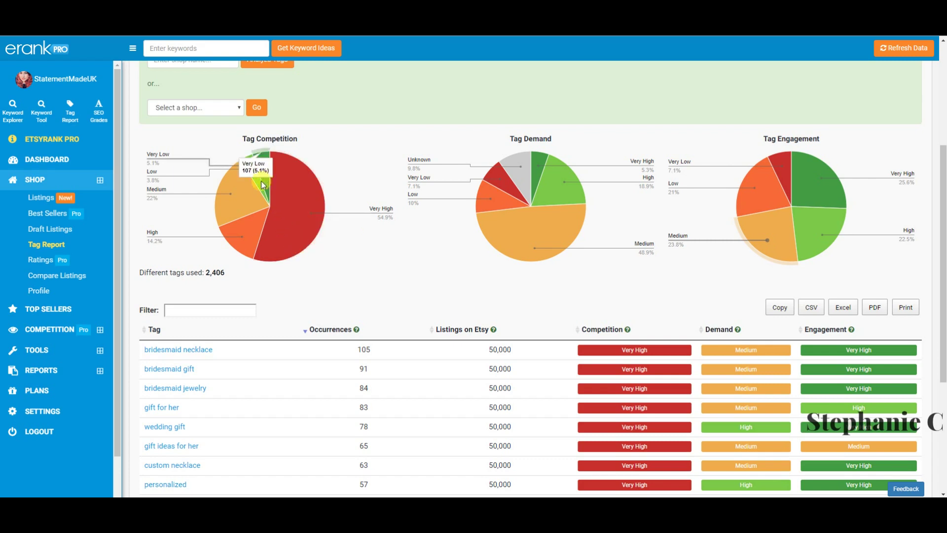
mouse_move(240, 198)
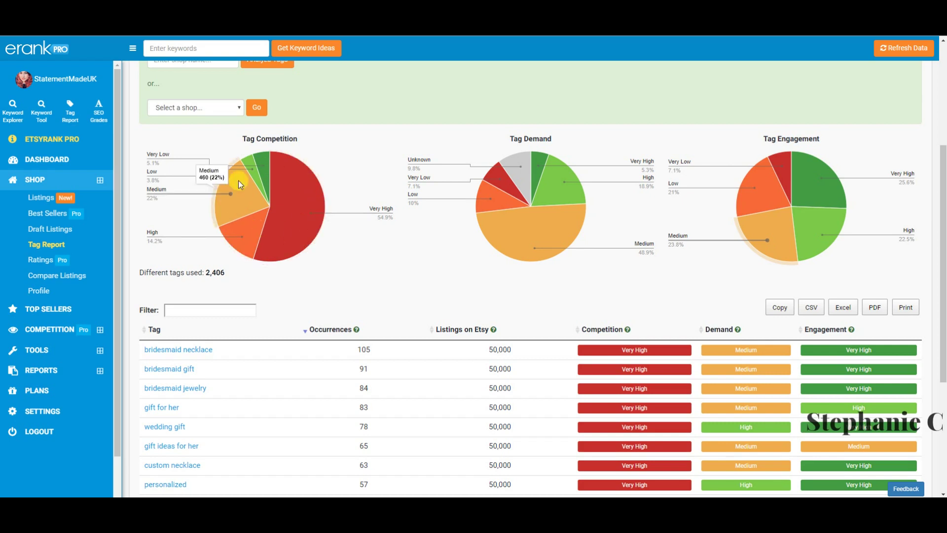
mouse_move(321, 244)
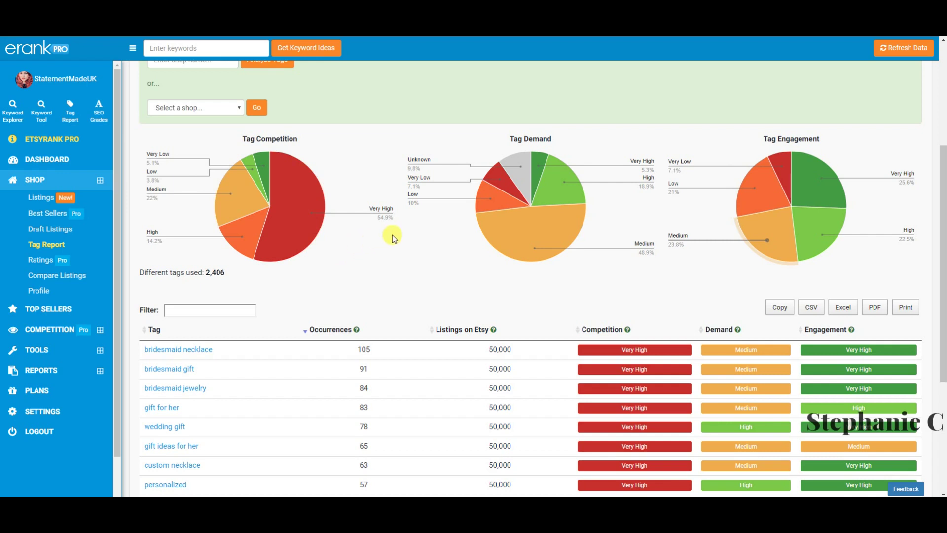
mouse_move(527, 235)
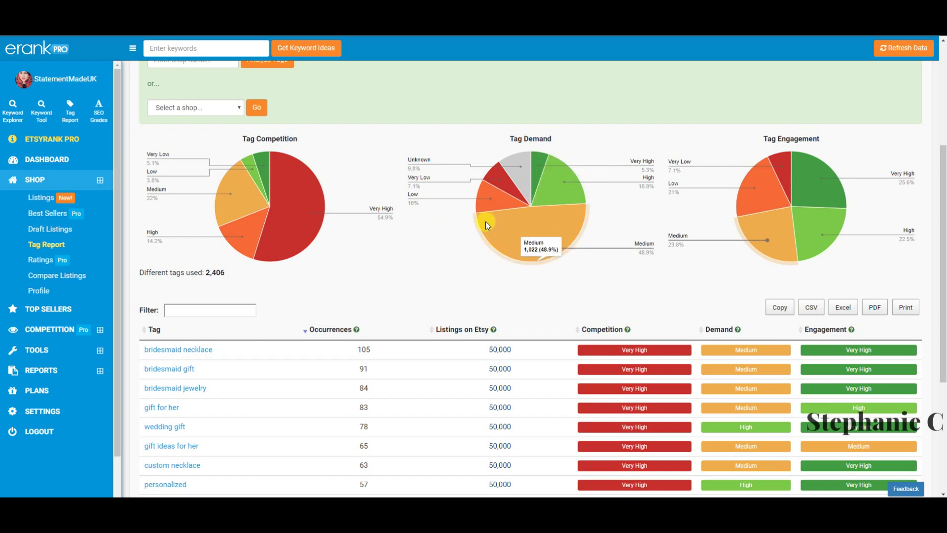
mouse_move(505, 197)
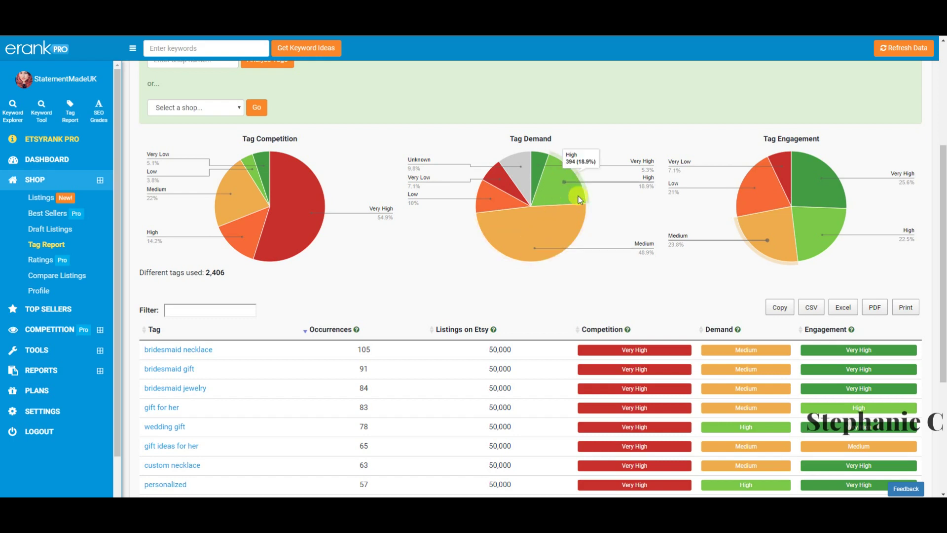
mouse_move(486, 224)
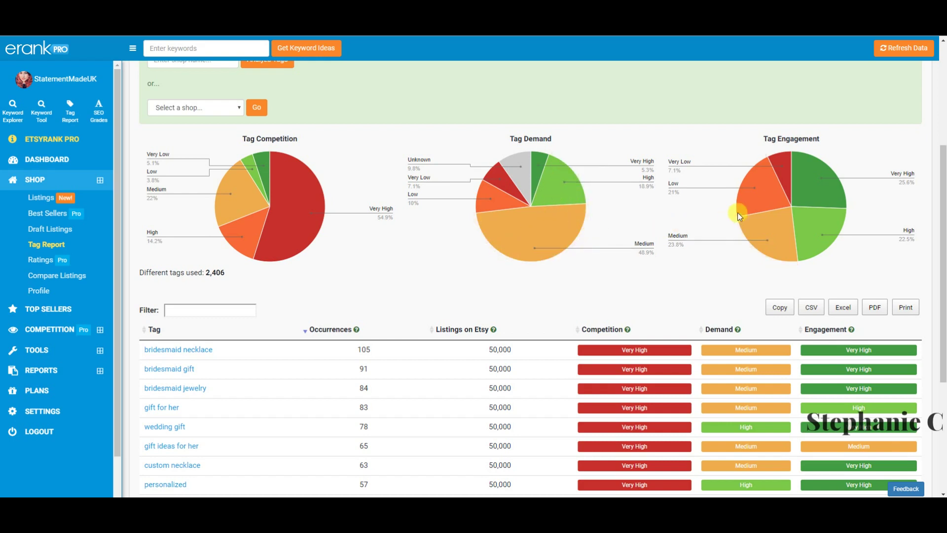
mouse_move(781, 232)
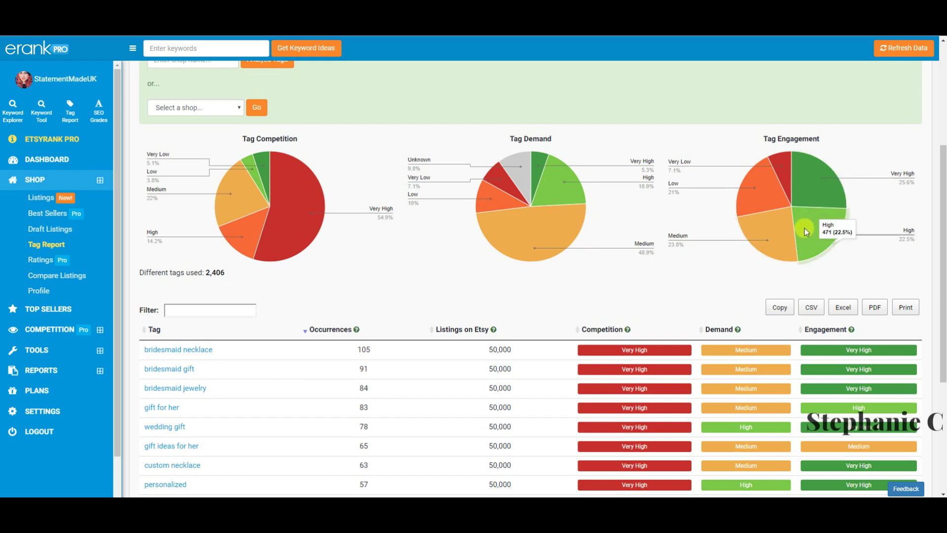
mouse_move(817, 181)
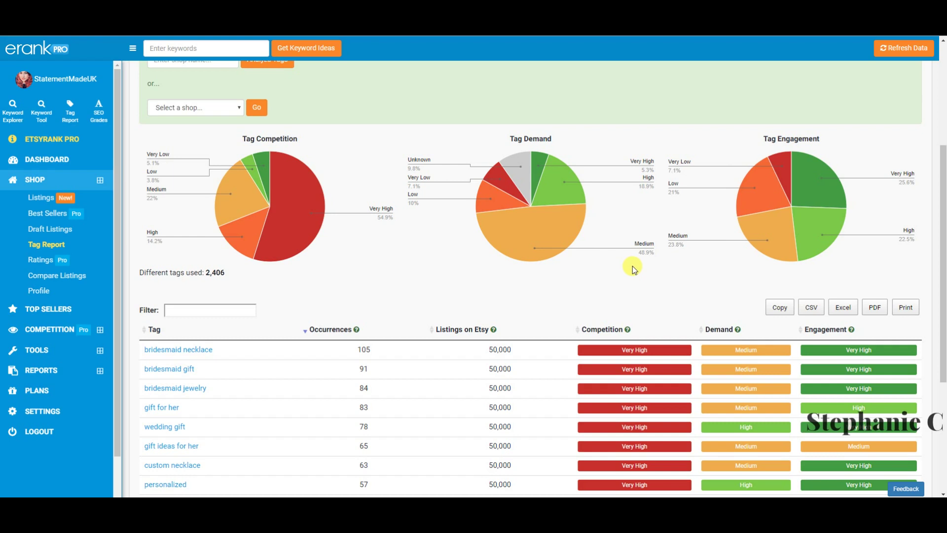
scroll(632, 266, "up", 1)
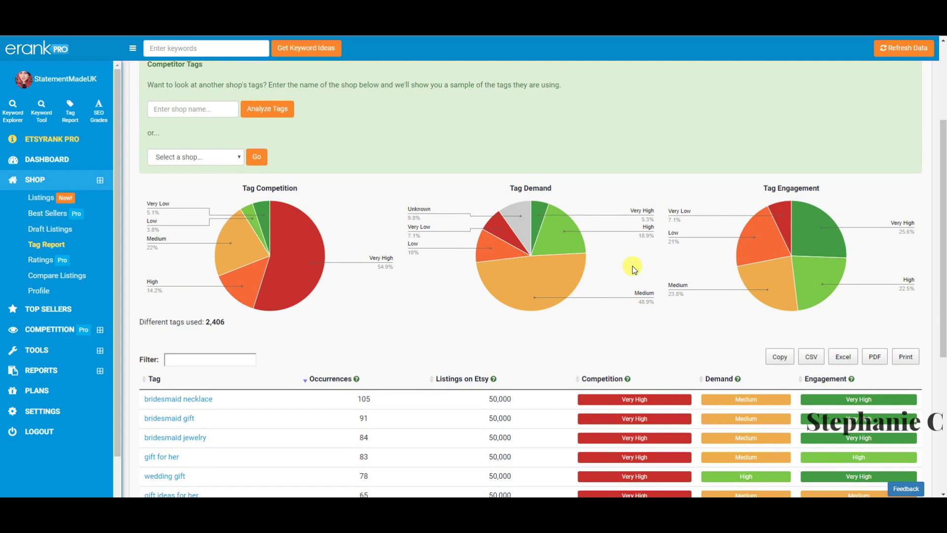
scroll(633, 265, "up", 1)
Step: Open the shop's Ratings report and review its feedback scores, corrective actions and neutral and negative reviews
left_click(48, 262)
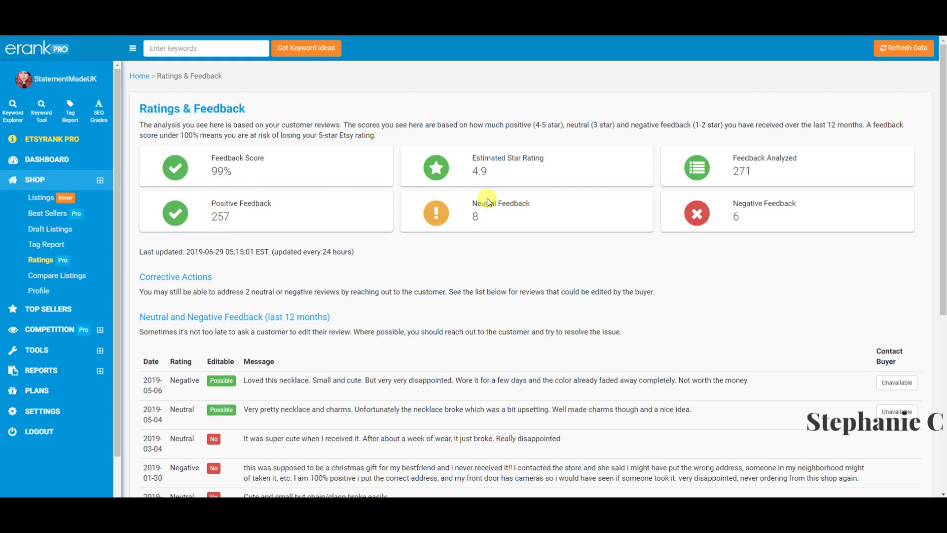
scroll(671, 230, "down", 3)
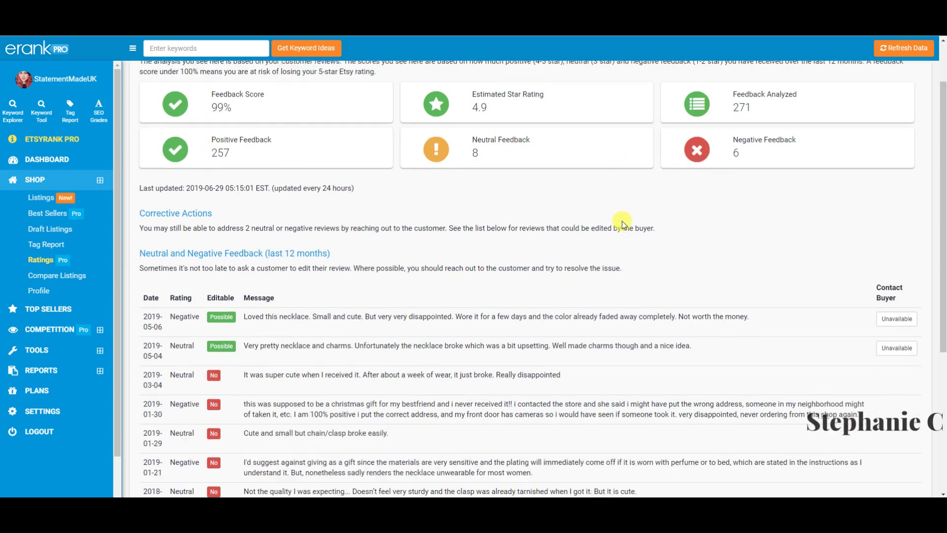
scroll(570, 223, "up", 2)
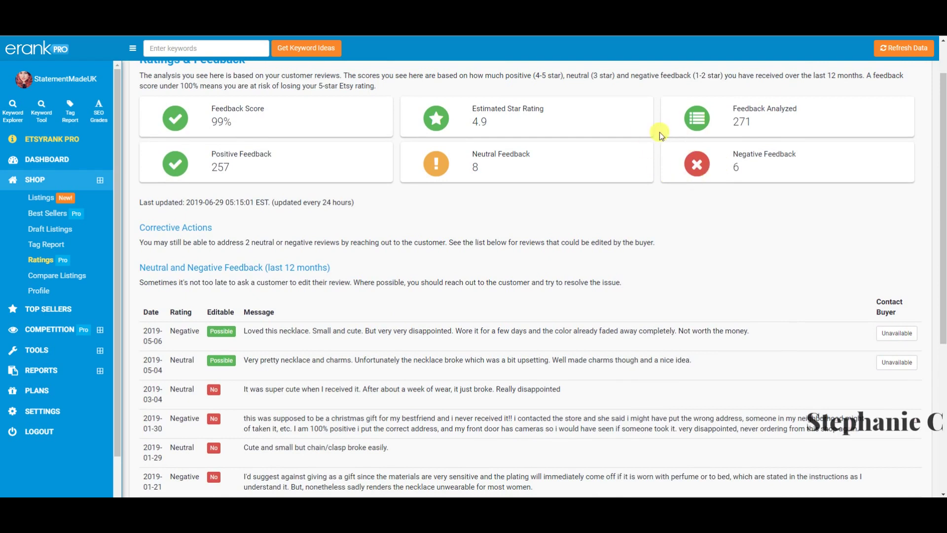
scroll(736, 258, "down", 1)
scroll(737, 260, "up", 1)
scroll(737, 260, "up", 1)
scroll(737, 260, "down", 1)
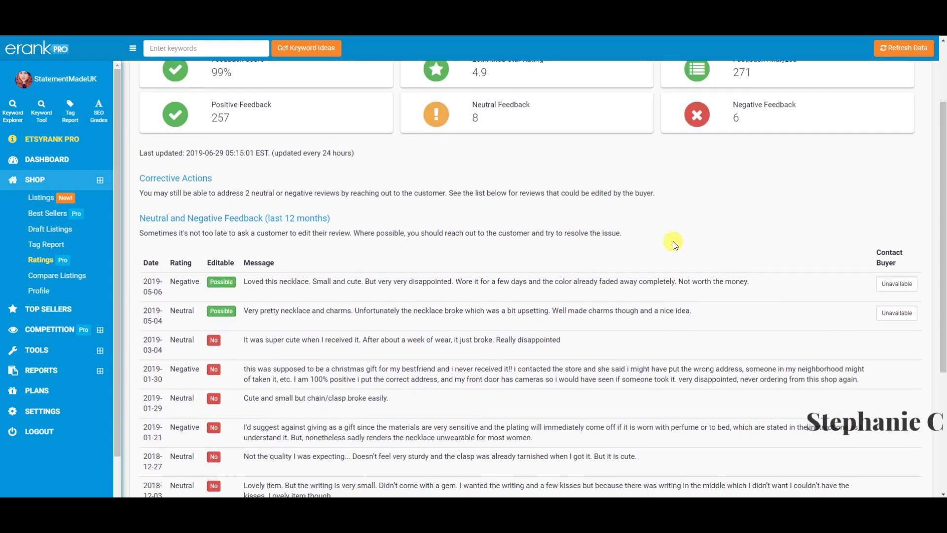
scroll(672, 241, "up", 1)
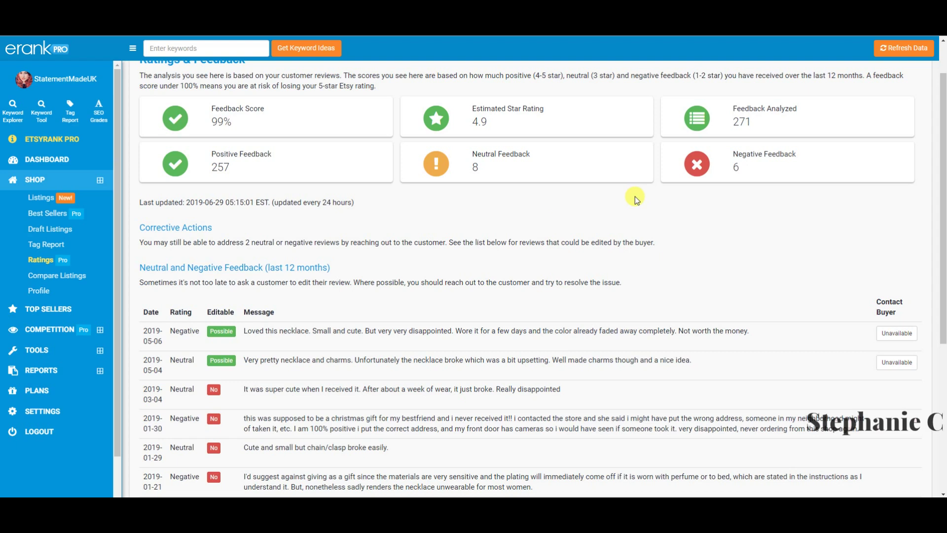
scroll(636, 200, "down", 1)
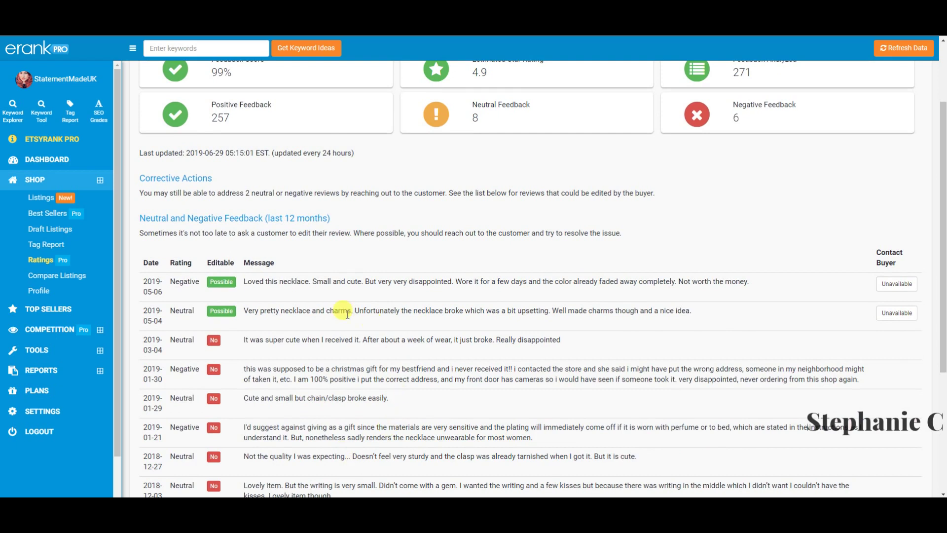
scroll(402, 420, "up", 2)
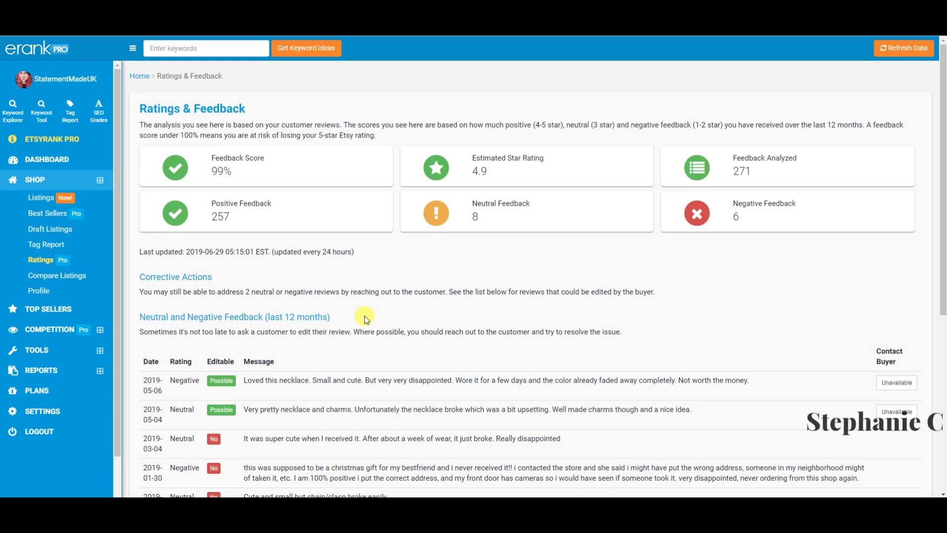
scroll(366, 318, "down", 1)
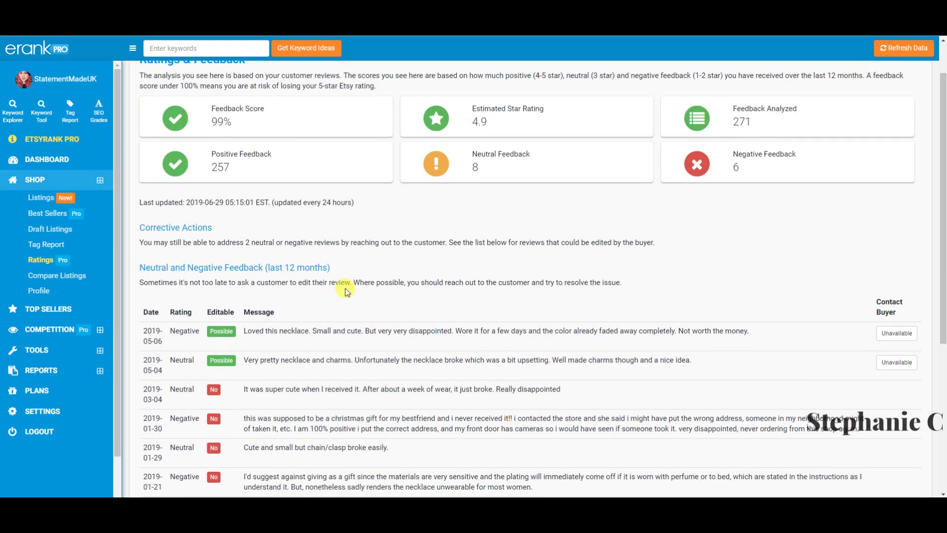
scroll(347, 291, "up", 1)
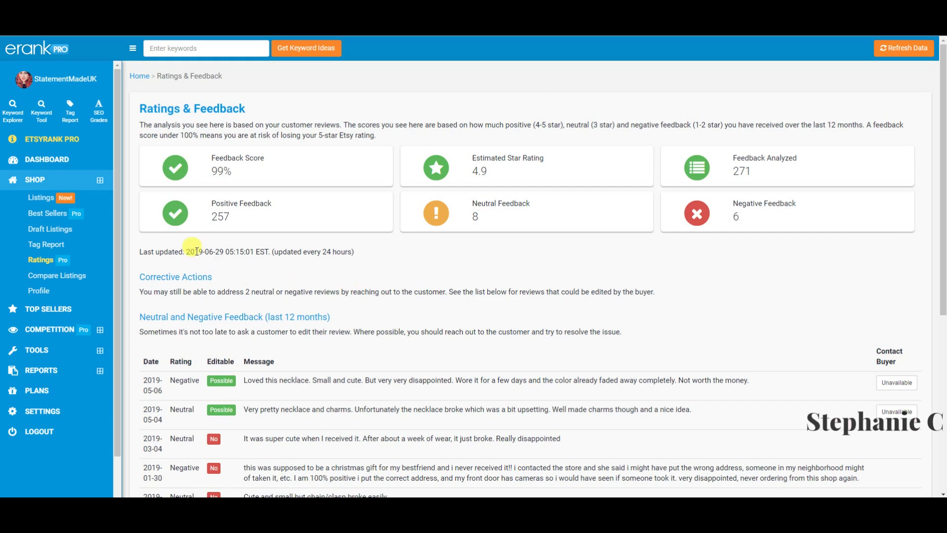
Step: View the Compare Listings page and review the shop's Profile checks, from About and Around the Web through Shop Policies and Other stuff
left_click(73, 274)
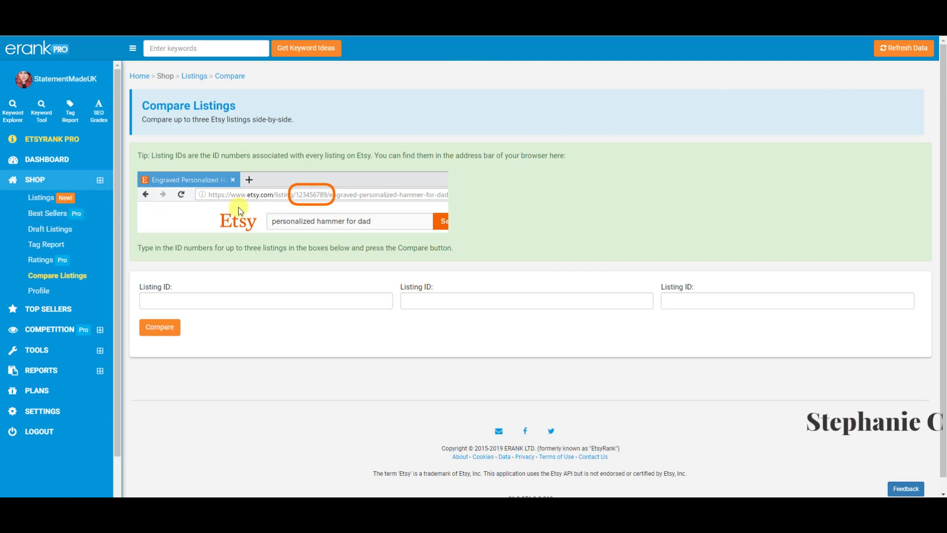
left_click(54, 292)
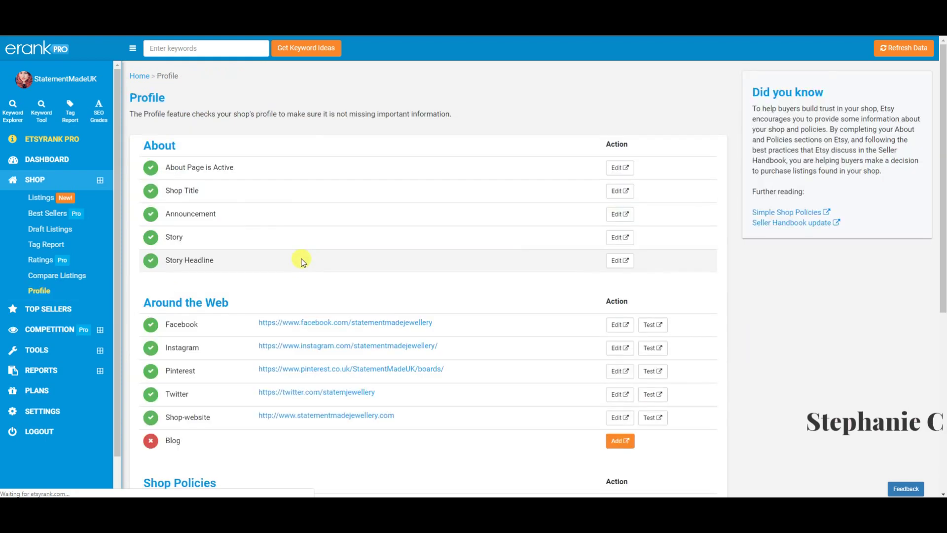
scroll(302, 261, "down", 1)
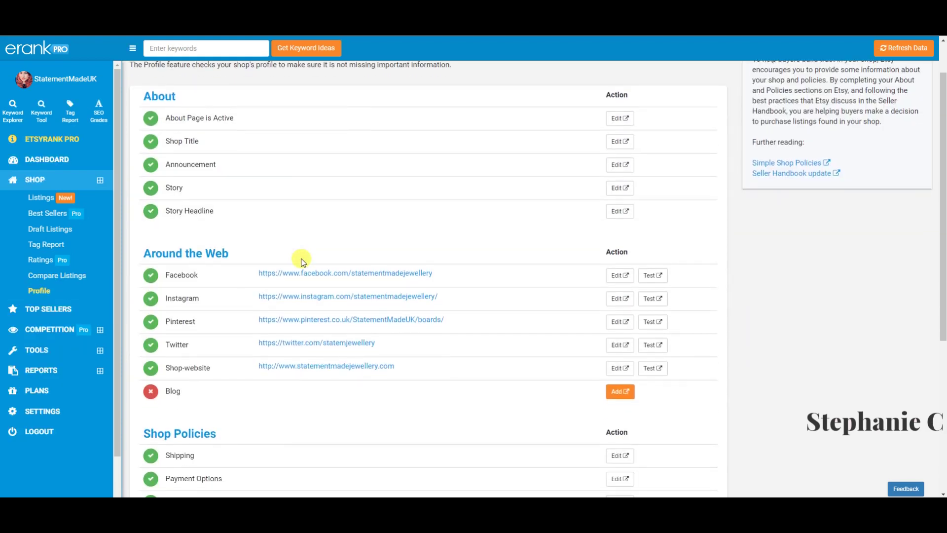
scroll(302, 260, "up", 1)
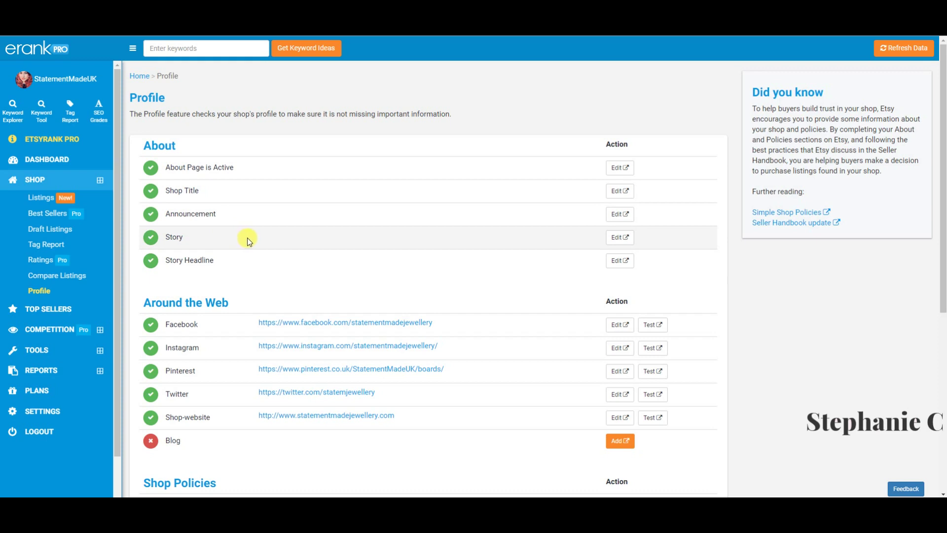
scroll(249, 241, "down", 1)
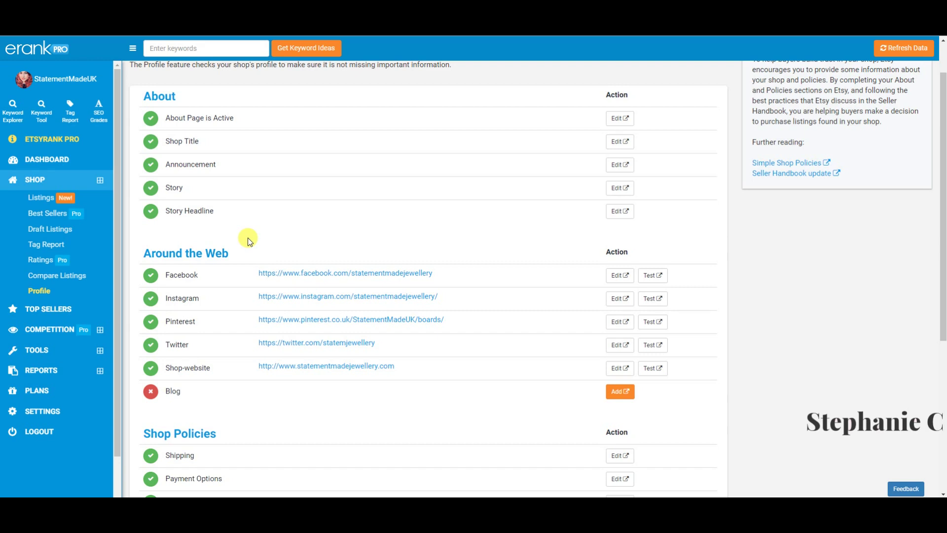
scroll(248, 241, "down", 3)
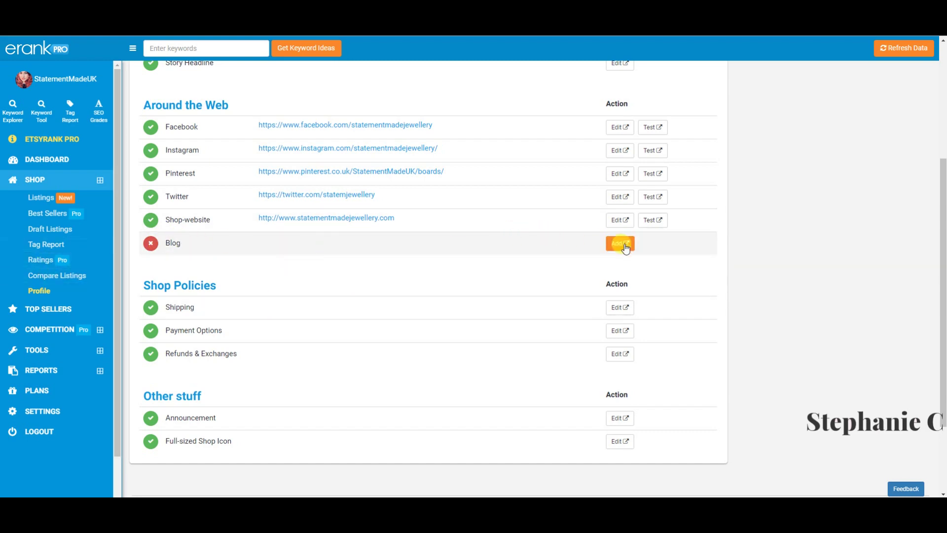
scroll(552, 247, "down", 2)
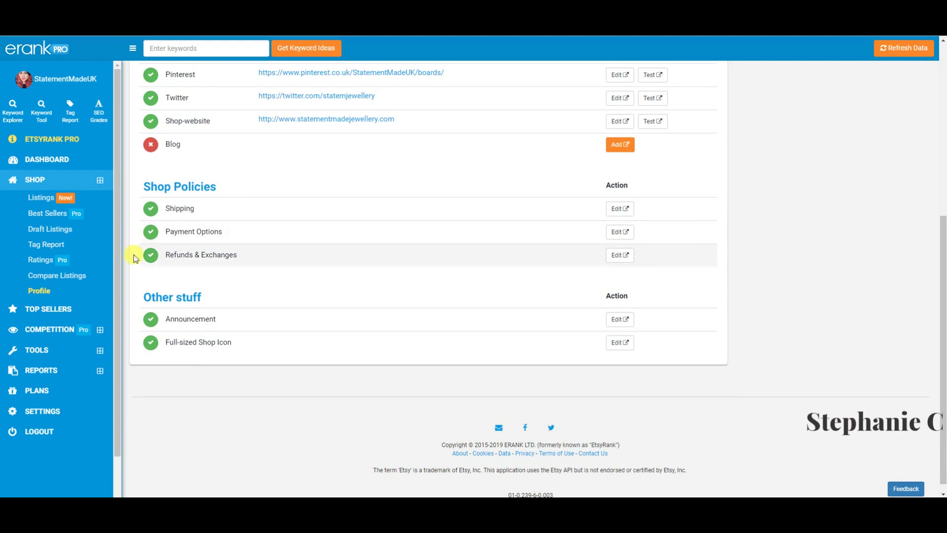
Step: Open the Top Sellers on Etsy page and browse the top sellers in the Pet Supplies category
left_click(65, 313)
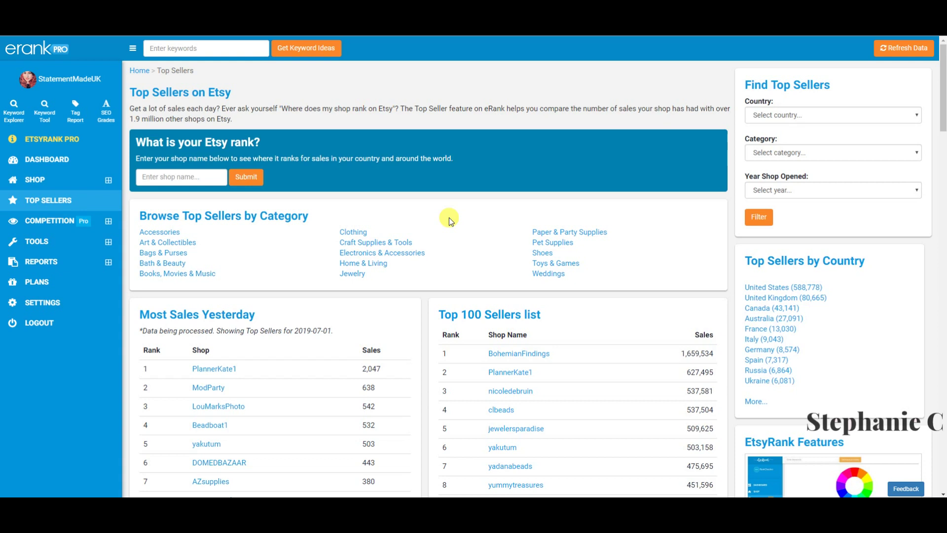
scroll(450, 221, "down", 1)
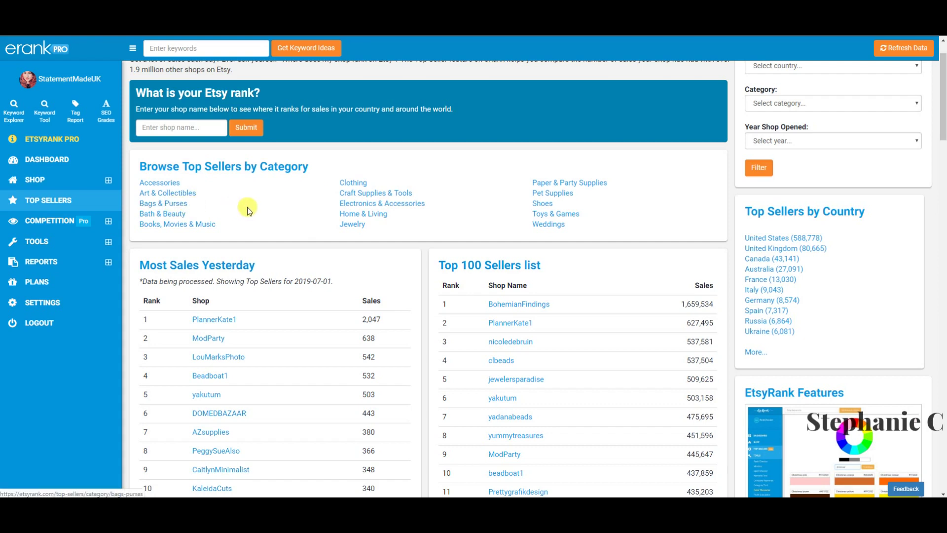
left_click(540, 193)
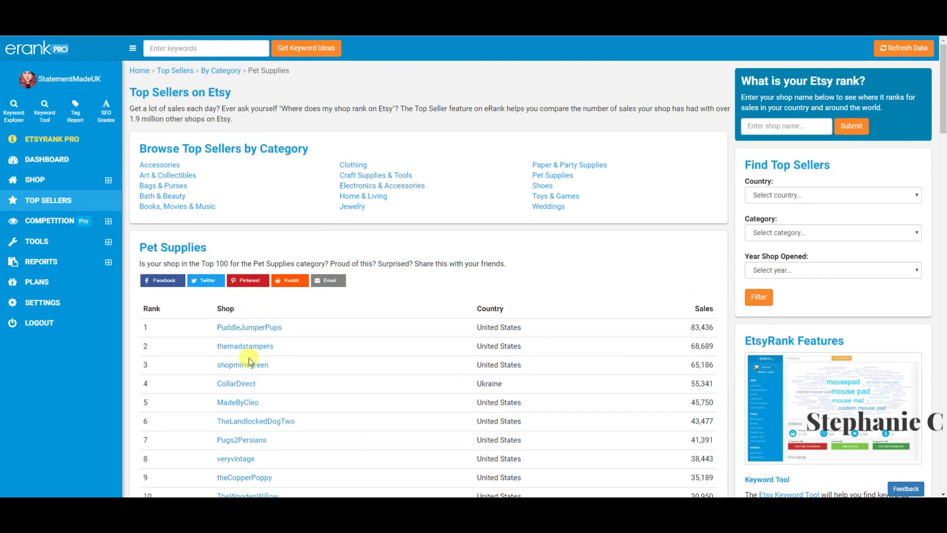
Step: Look through the country, category and year shop opened options for finding top sellers without choosing any
left_click(839, 194)
left_click(836, 173)
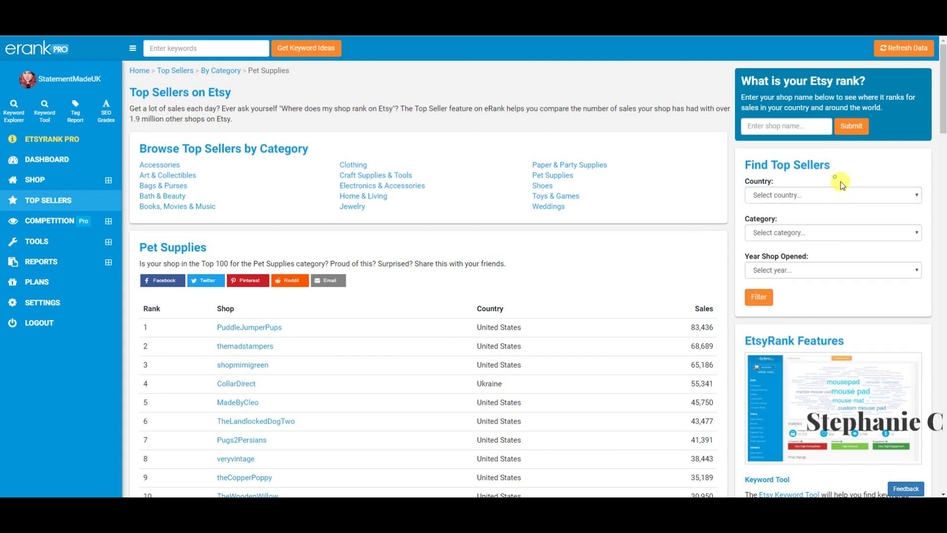
left_click(835, 234)
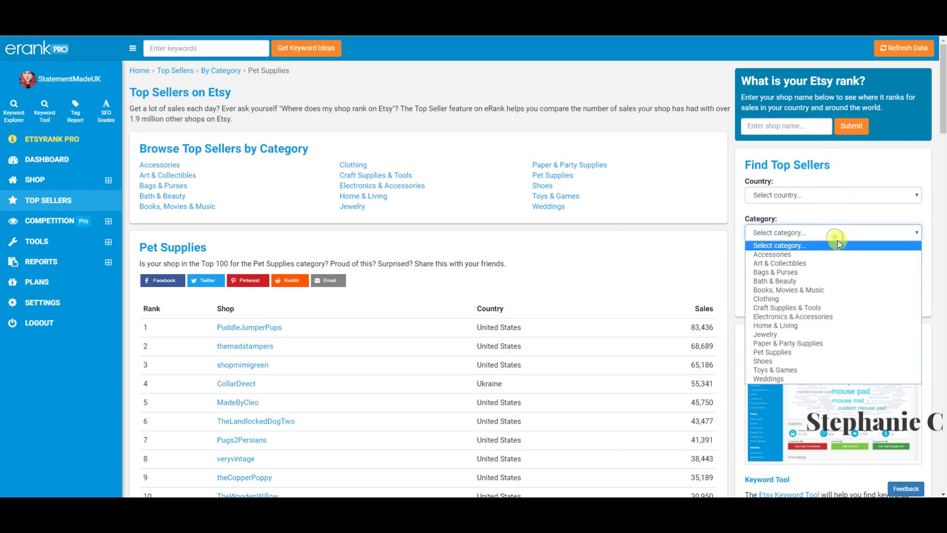
left_click(739, 265)
left_click(794, 271)
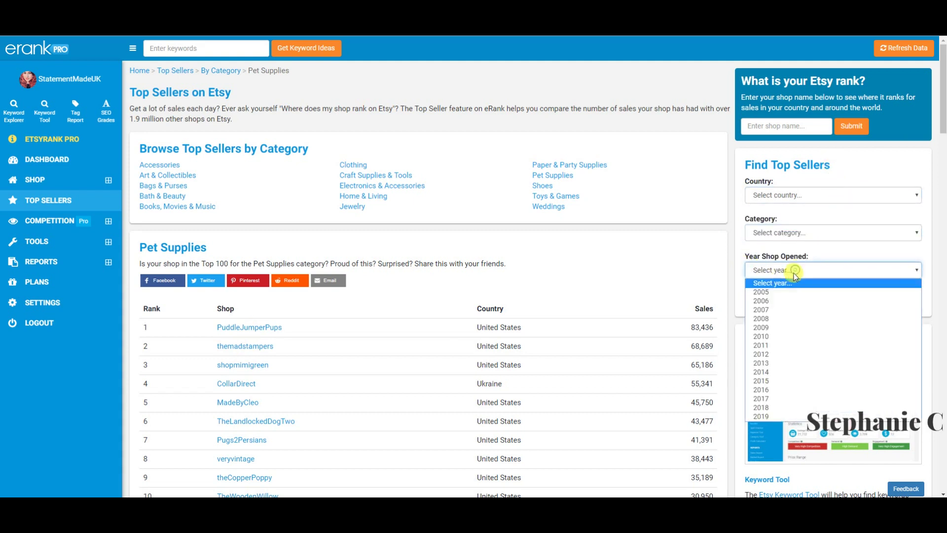
left_click(745, 267)
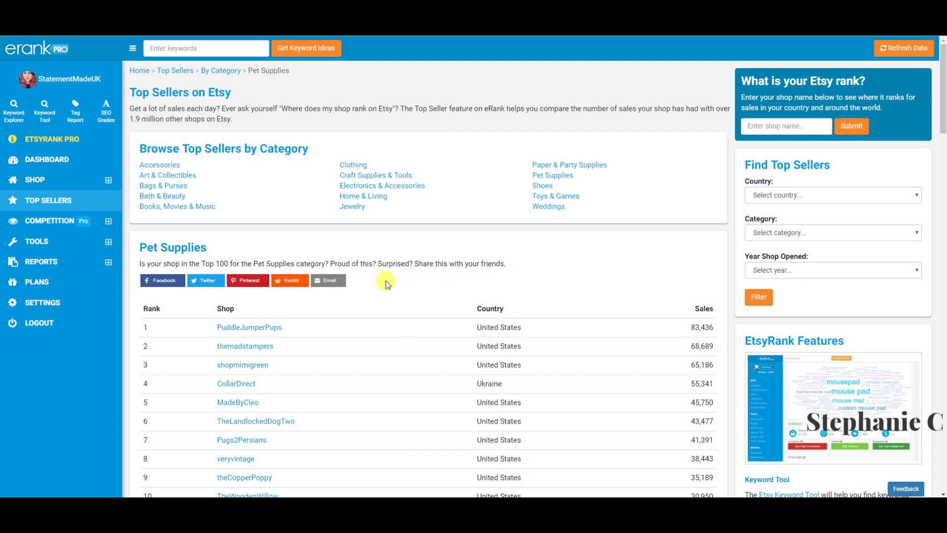
Step: Review the ranked Pet Supplies shops and switch the top sellers list to the Jewelry category
scroll(386, 283, "down", 1)
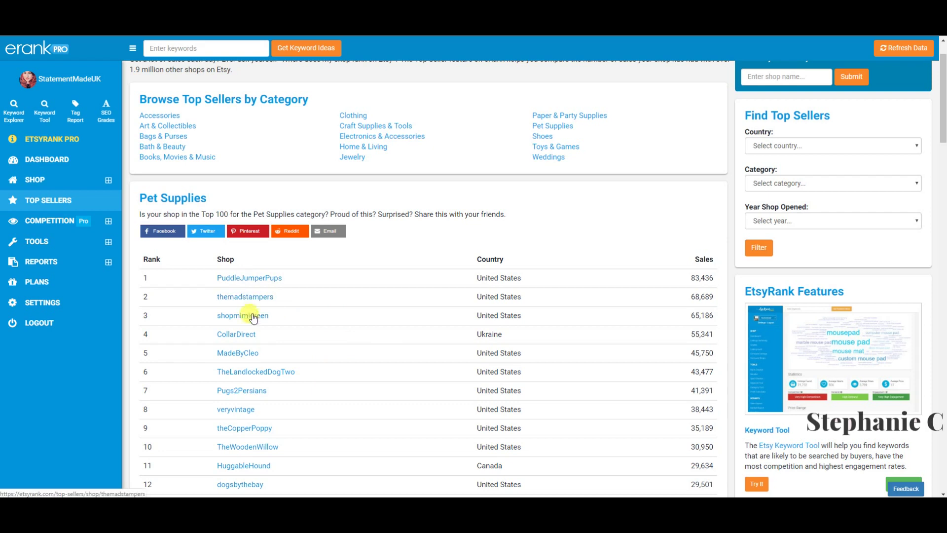
scroll(312, 262, "up", 1)
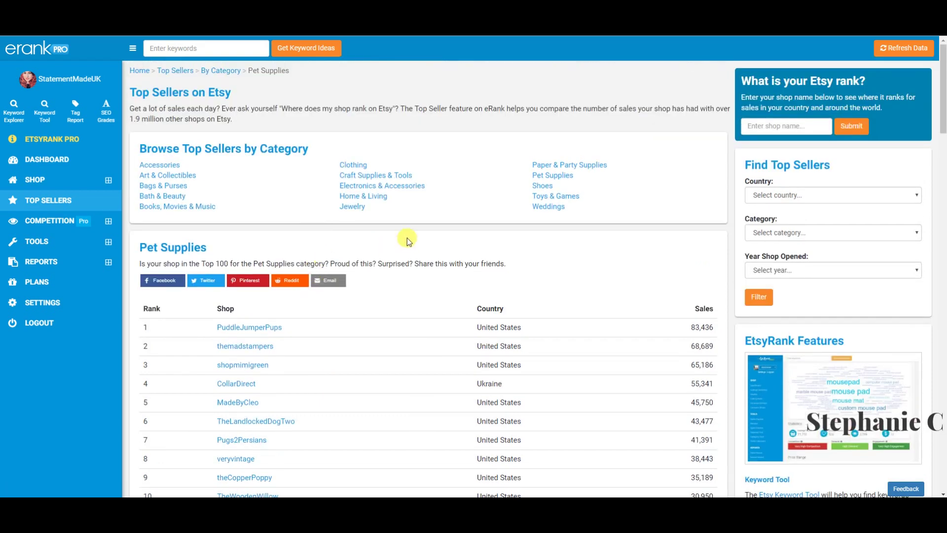
left_click(362, 207)
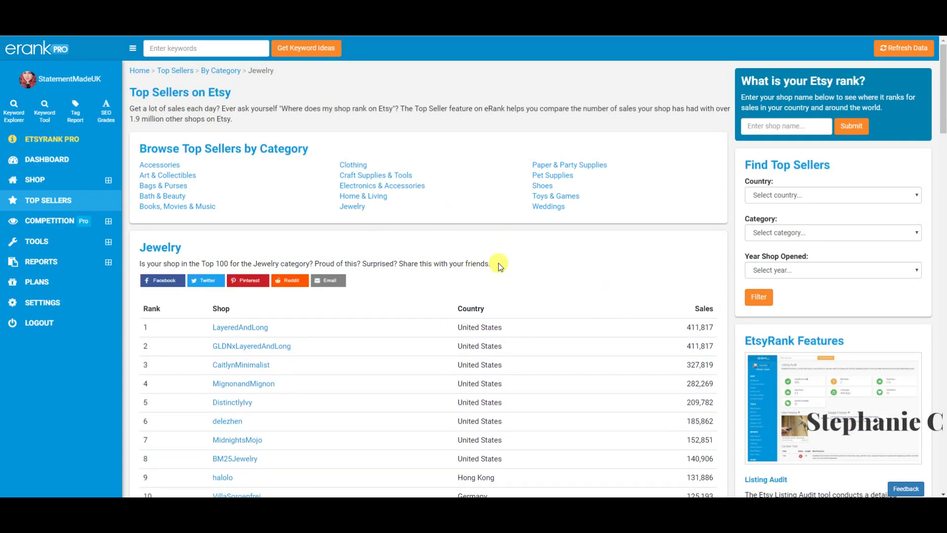
Step: Look through the ranked shops, countries and sales in the Jewelry top sellers list
scroll(499, 266, "down", 1)
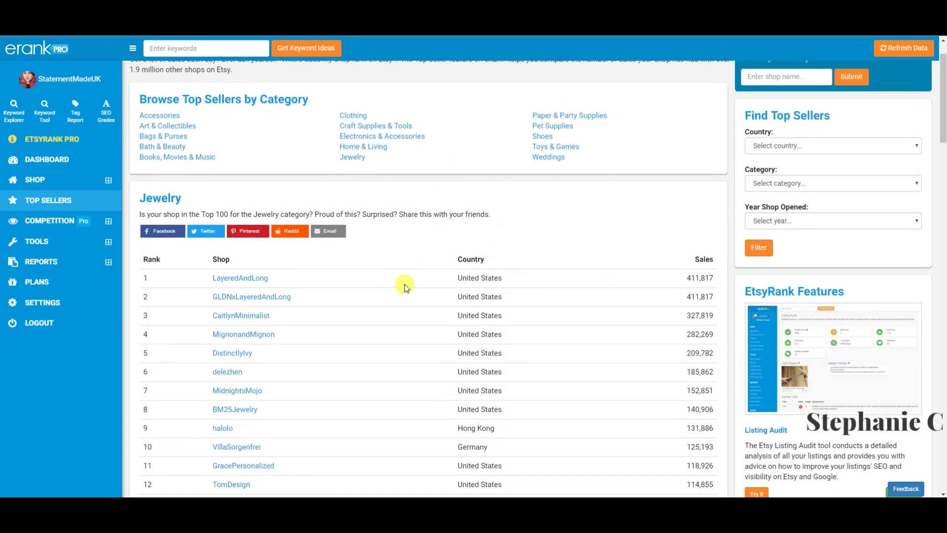
scroll(404, 284, "down", 1)
scroll(404, 286, "down", 2)
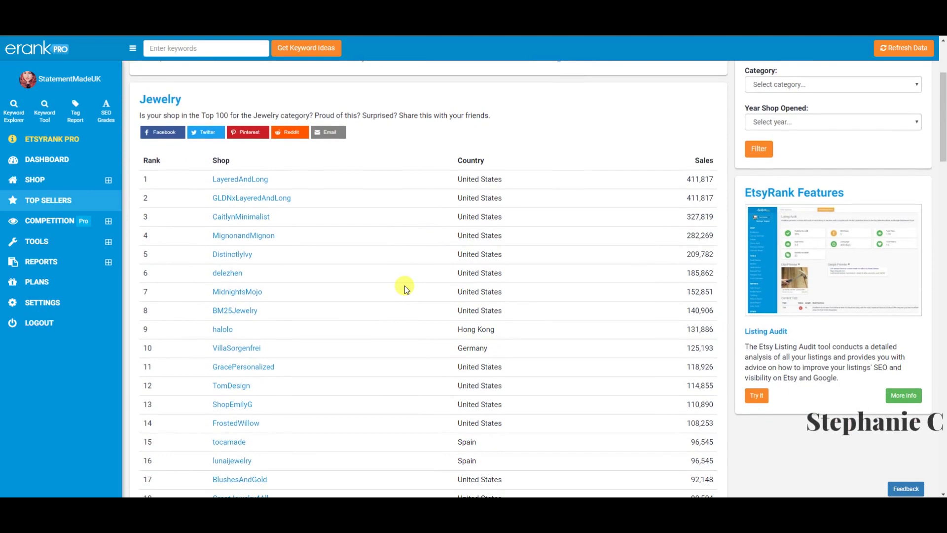
scroll(404, 285, "down", 3)
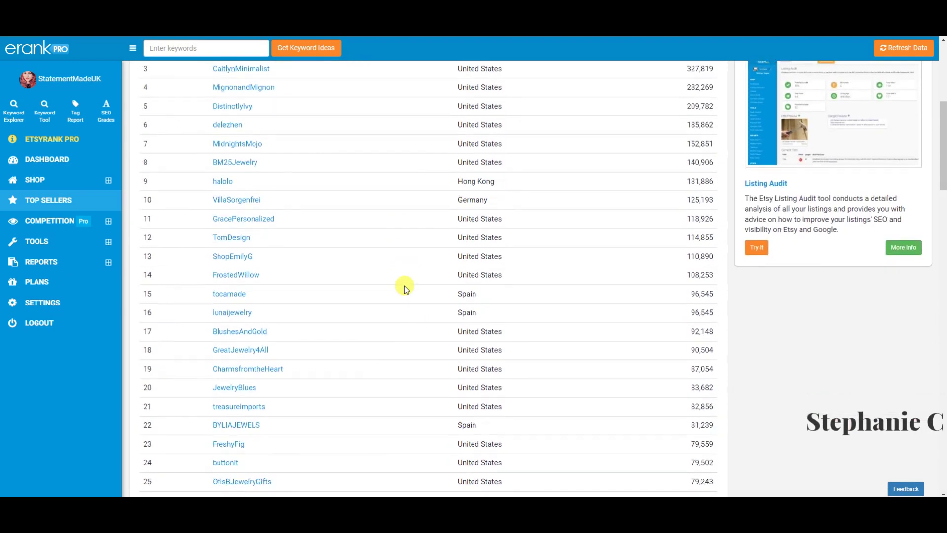
scroll(404, 286, "down", 1)
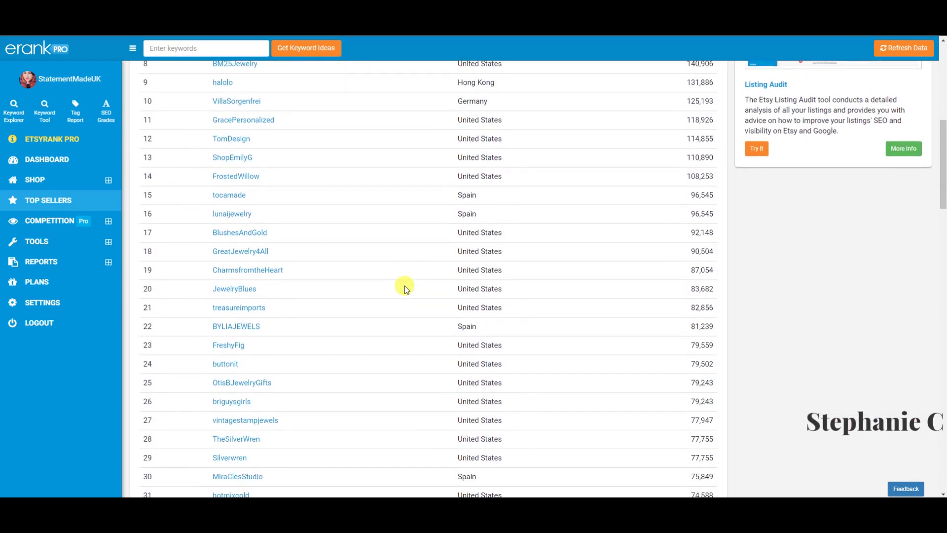
scroll(404, 286, "up", 5)
scroll(828, 178, "up", 3)
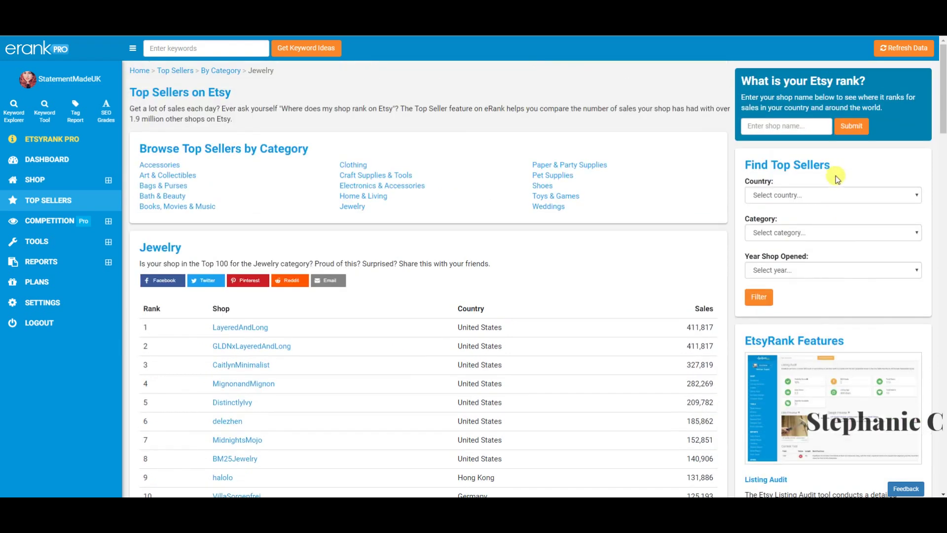
Step: Filter the top sellers by the country United Kingdom and glance at the filtered results
left_click(834, 195)
left_click(813, 217)
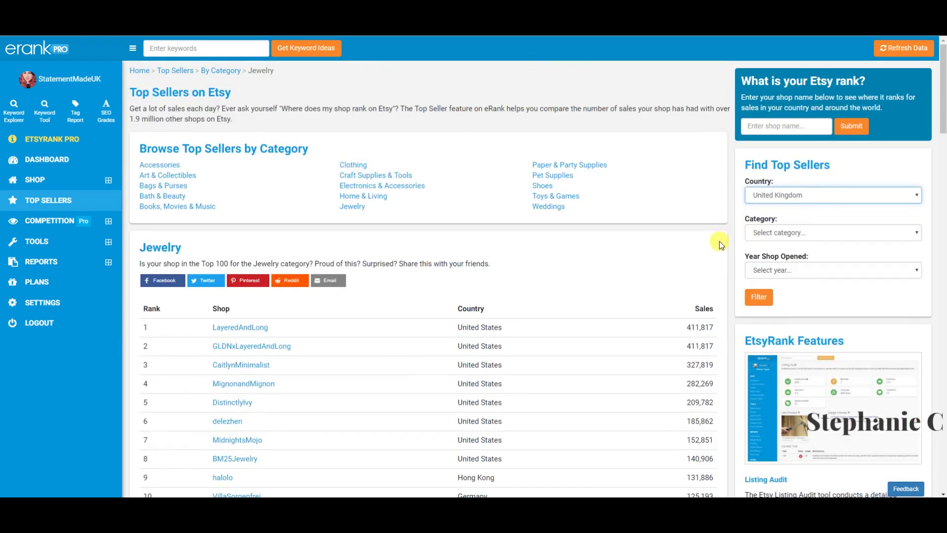
left_click(759, 296)
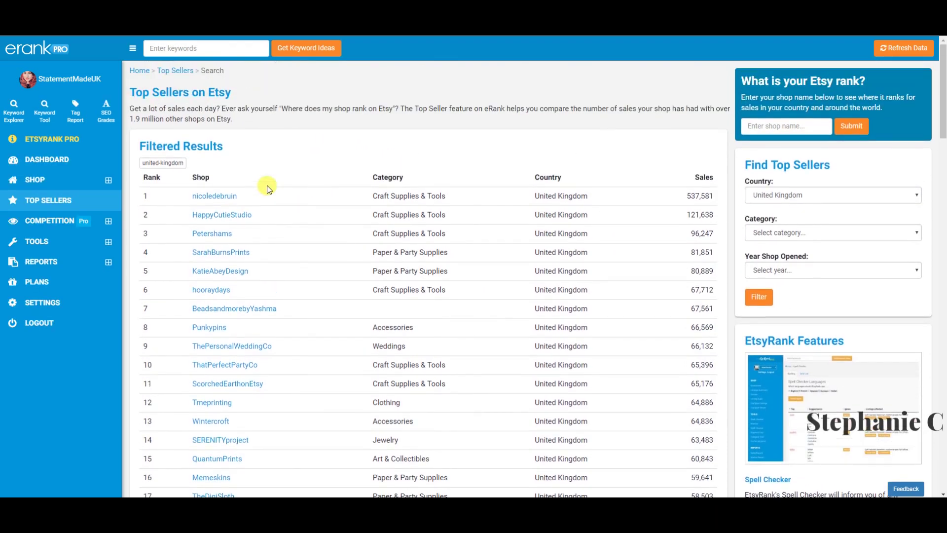
scroll(266, 189, "down", 1)
scroll(266, 189, "up", 1)
Step: Narrow the United Kingdom top sellers to the Jewelry category
left_click(807, 236)
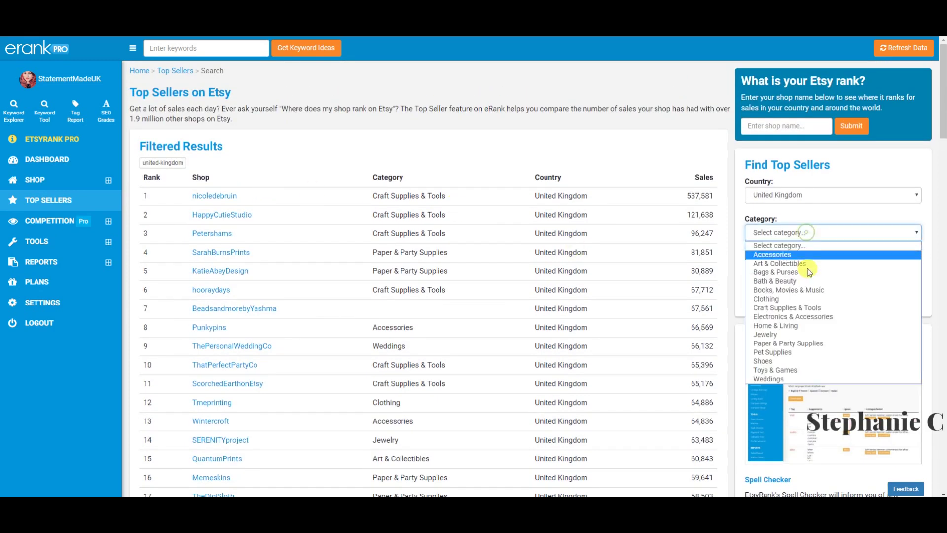
left_click(805, 332)
left_click(748, 298)
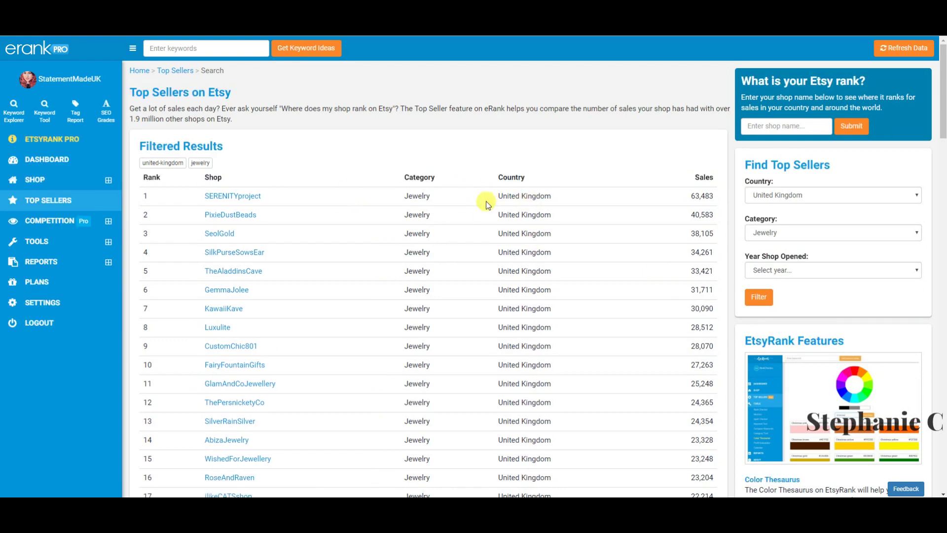
Step: Review the United Kingdom Jewelry rankings down past the StatementMadeUK shop and return to the start of the list
scroll(476, 202, "down", 1)
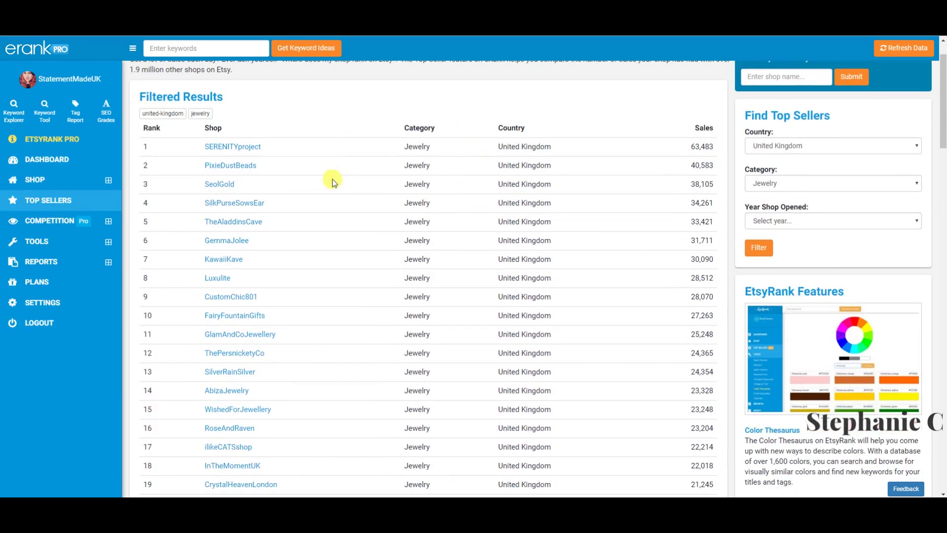
scroll(268, 170, "down", 1)
scroll(268, 174, "down", 2)
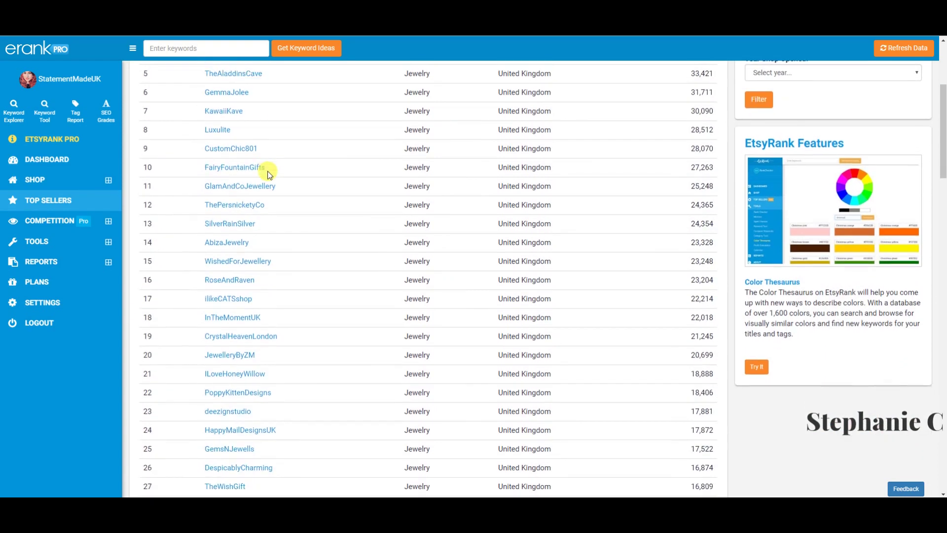
scroll(268, 173, "down", 6)
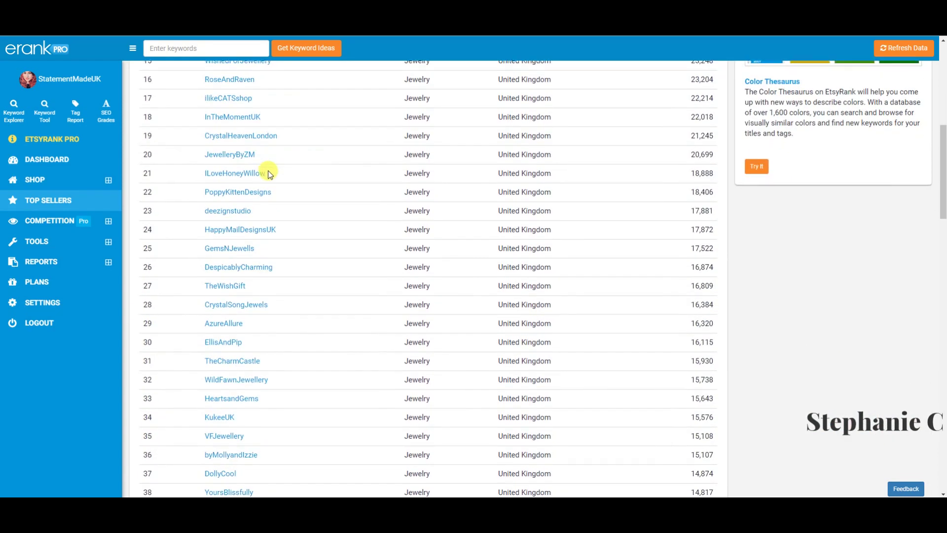
scroll(269, 173, "down", 6)
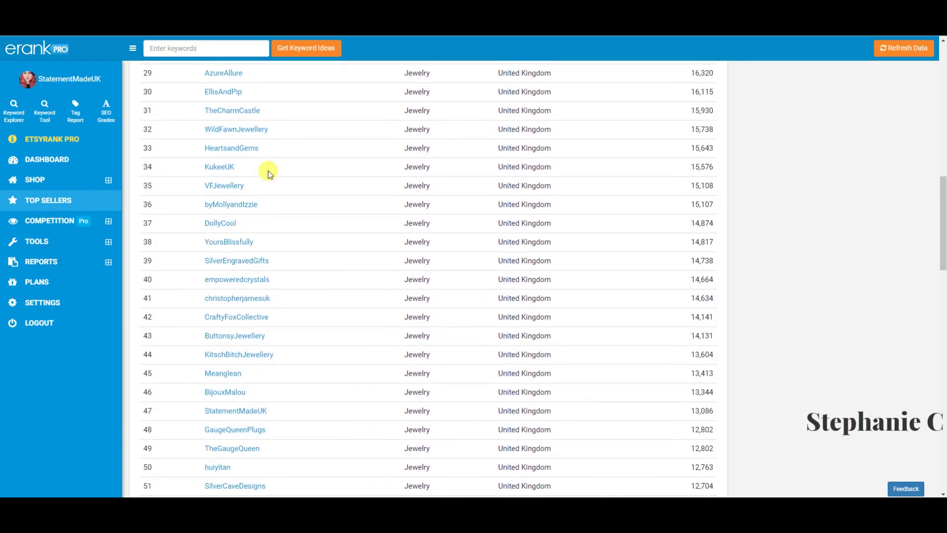
scroll(269, 173, "down", 1)
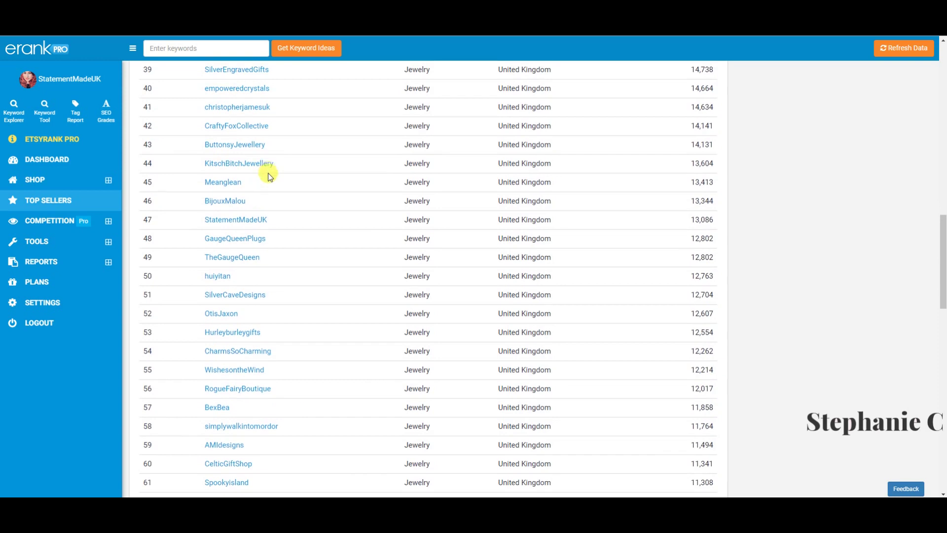
scroll(386, 220, "up", 5)
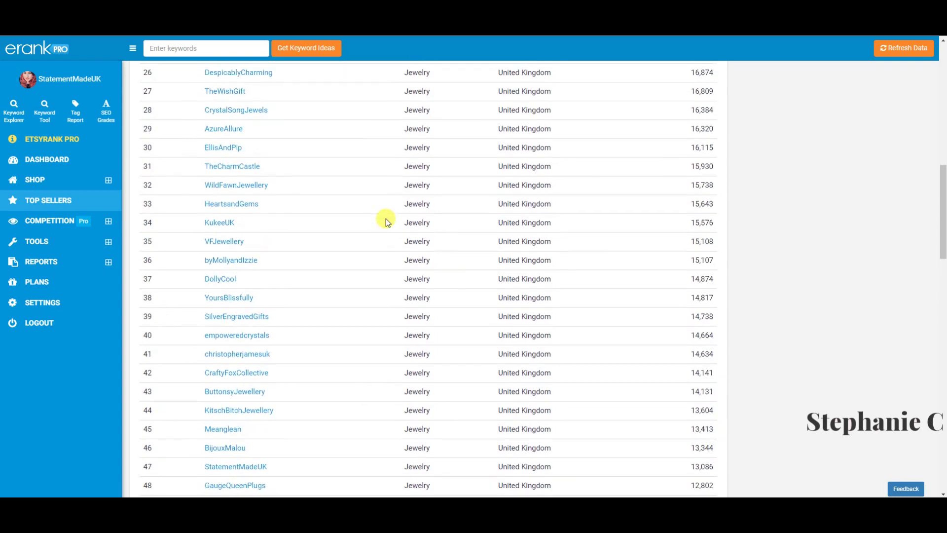
scroll(385, 218, "up", 12)
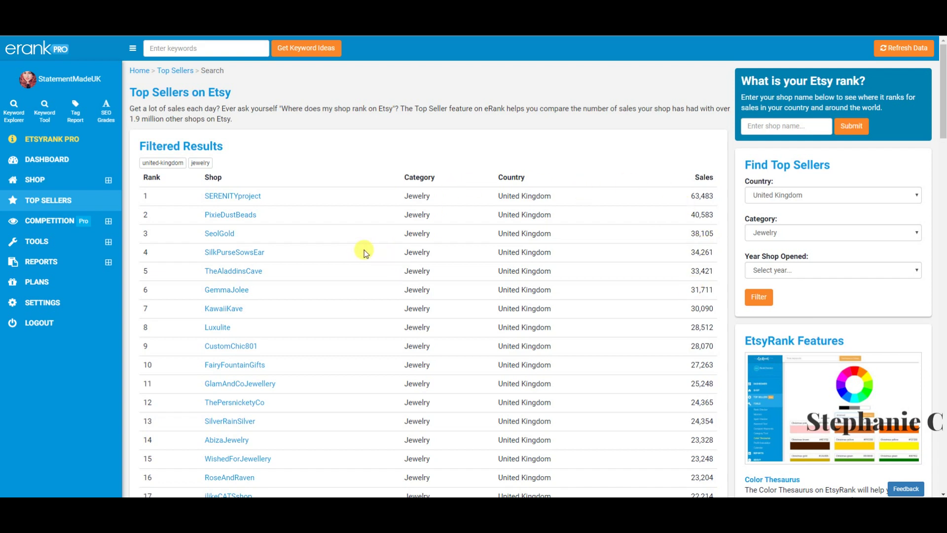
Step: Open the Competitor Sales page from the Competition section
left_click(57, 222)
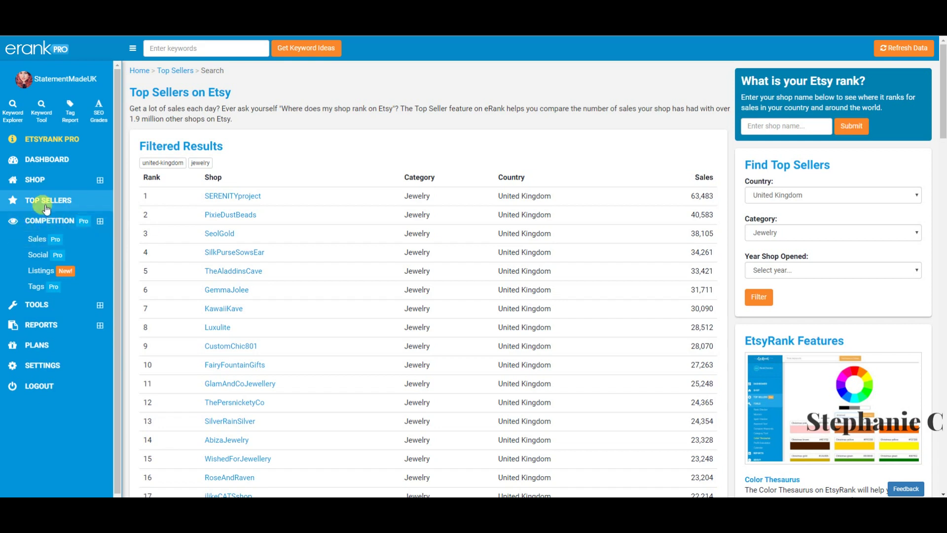
left_click(53, 240)
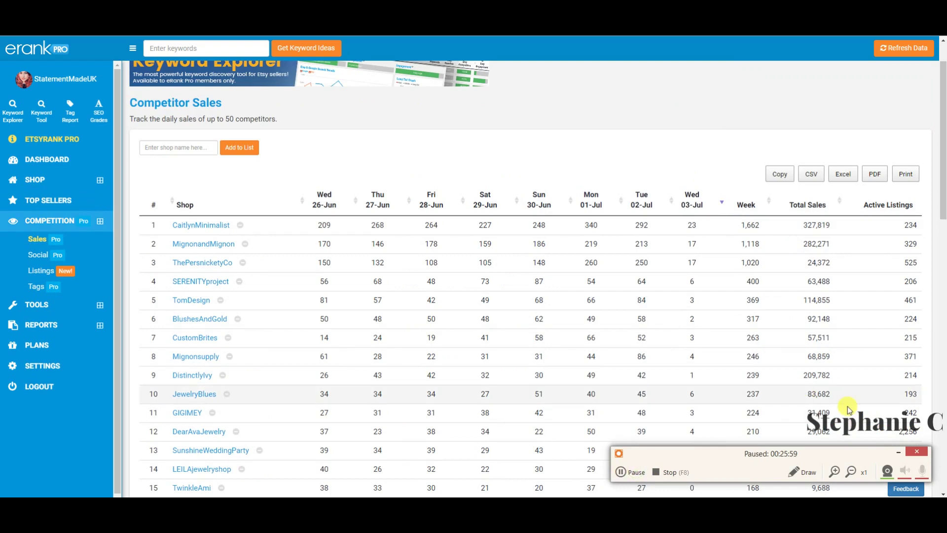
left_click(898, 451)
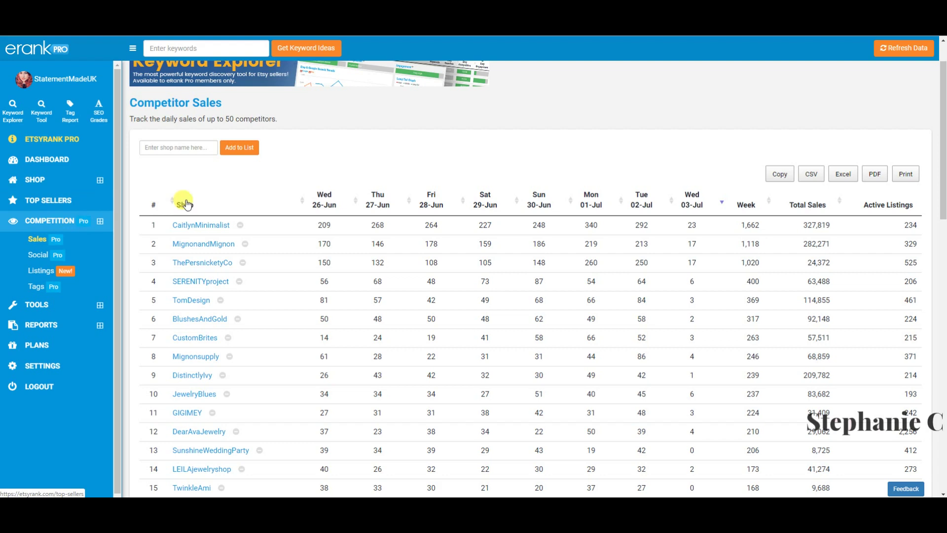
Step: Read through the whole list of tracked competitor shops, including the own shop's row and the notes below the table
scroll(251, 191, "down", 1)
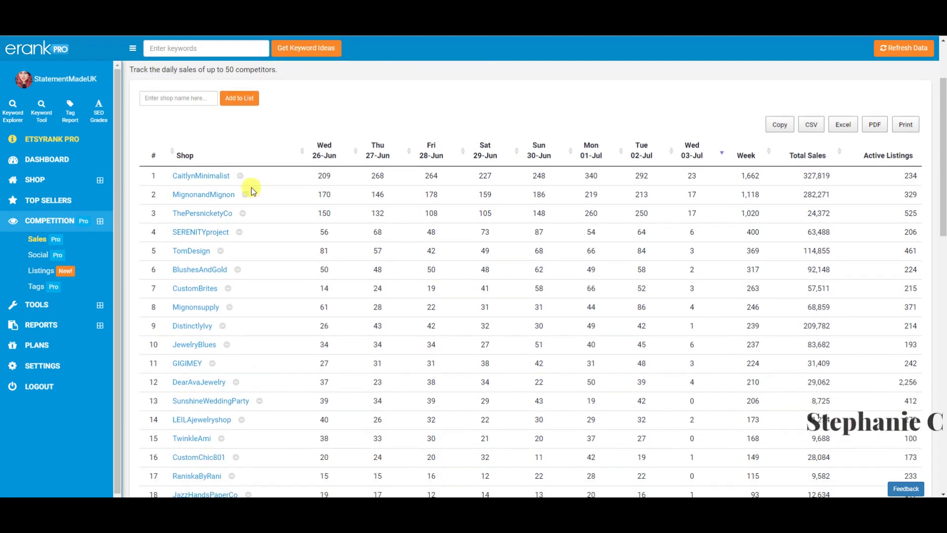
scroll(251, 190, "down", 5)
scroll(252, 190, "down", 8)
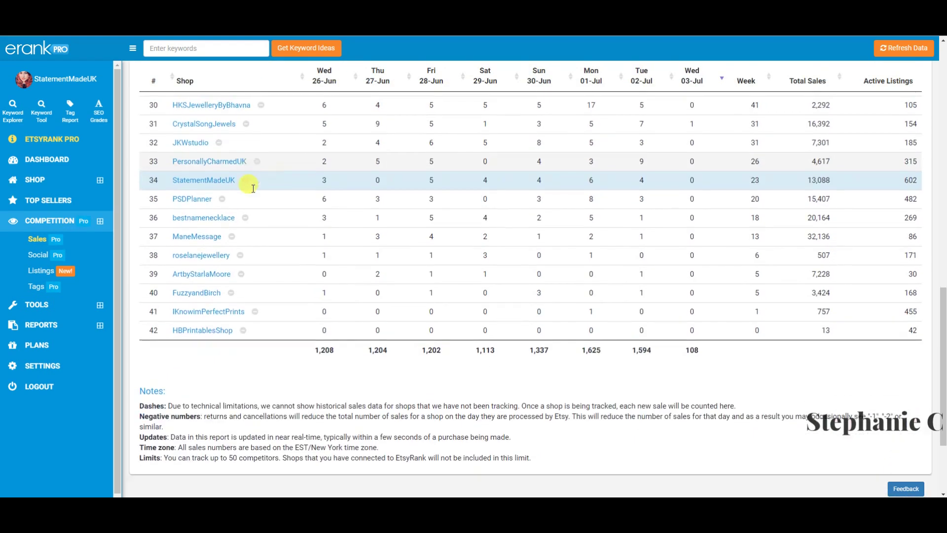
scroll(260, 247, "up", 8)
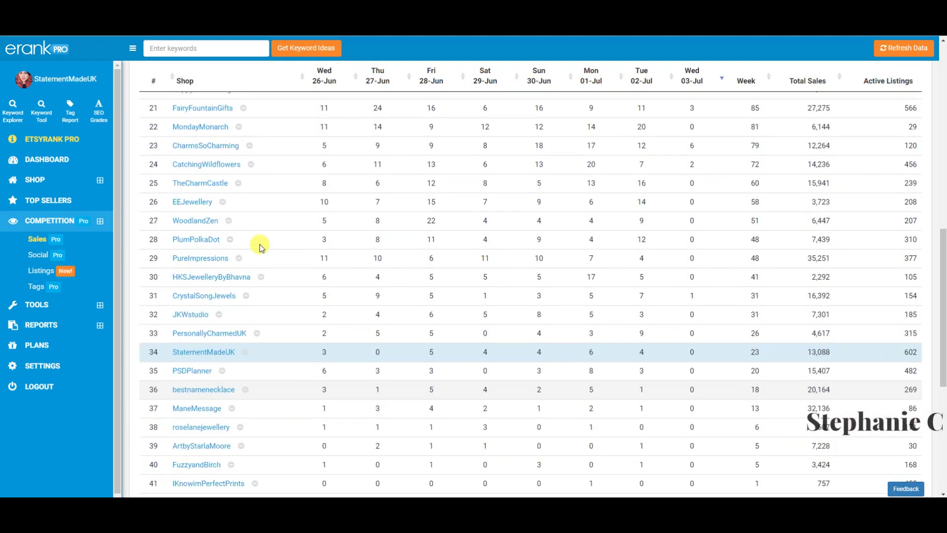
scroll(260, 247, "up", 1)
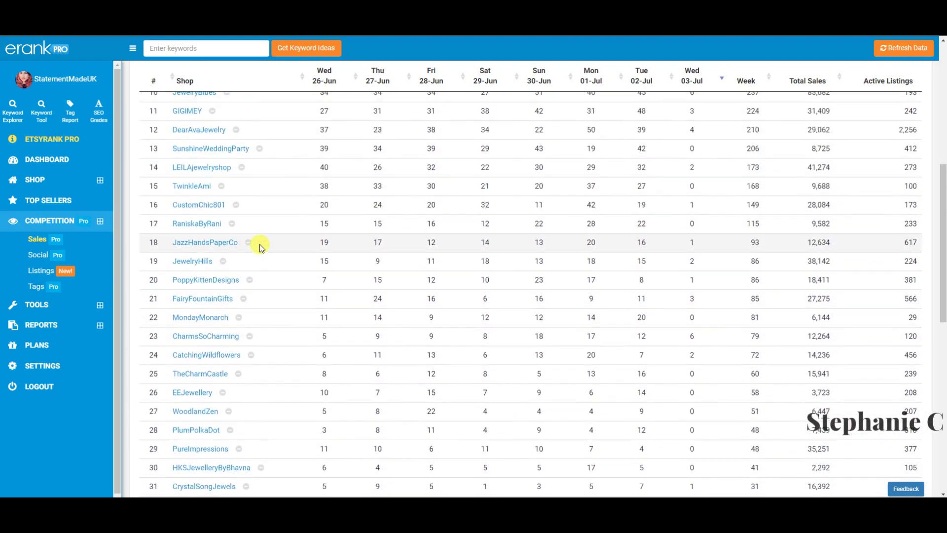
scroll(260, 247, "up", 2)
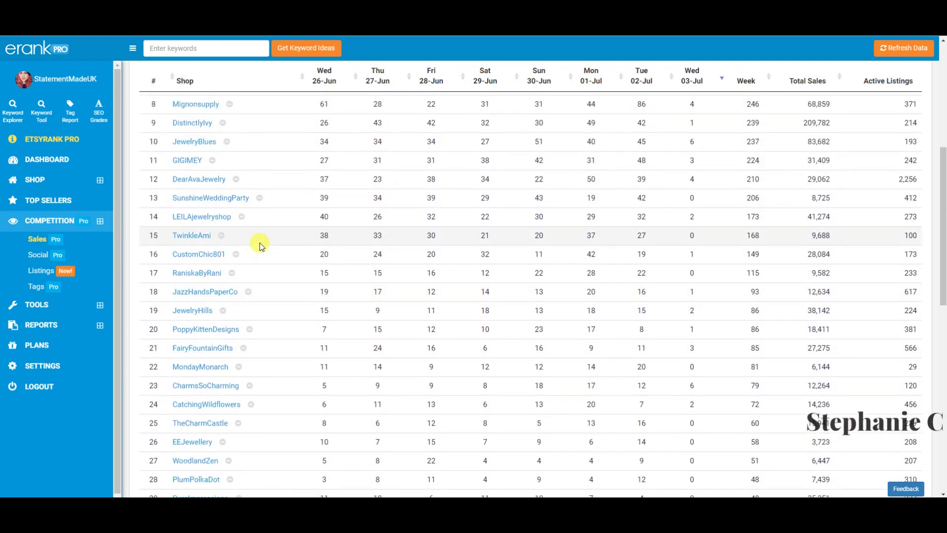
scroll(261, 247, "up", 6)
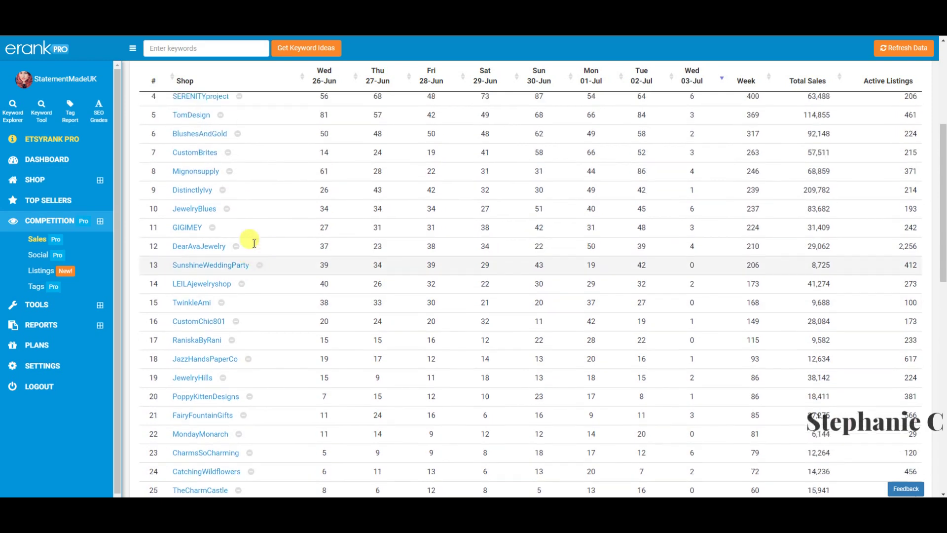
scroll(253, 248, "up", 2)
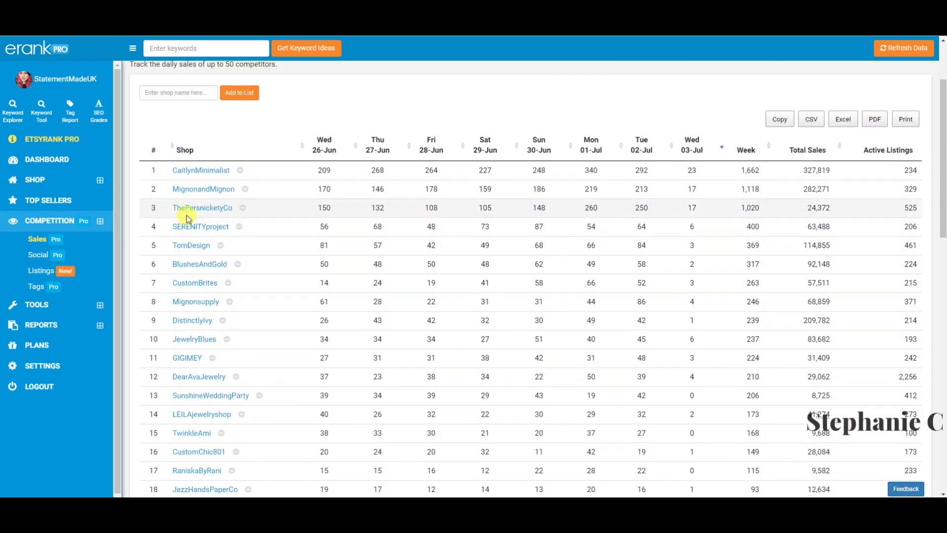
scroll(187, 195, "up", 1)
scroll(188, 195, "up", 2)
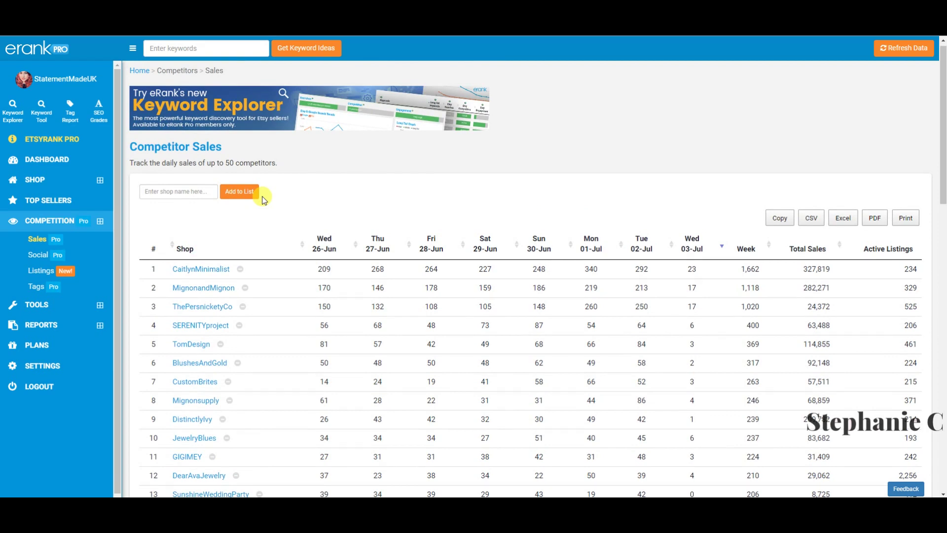
Step: Examine the daily, weekly and total sales and the active listings of the tracked competitors
scroll(261, 197, "down", 7)
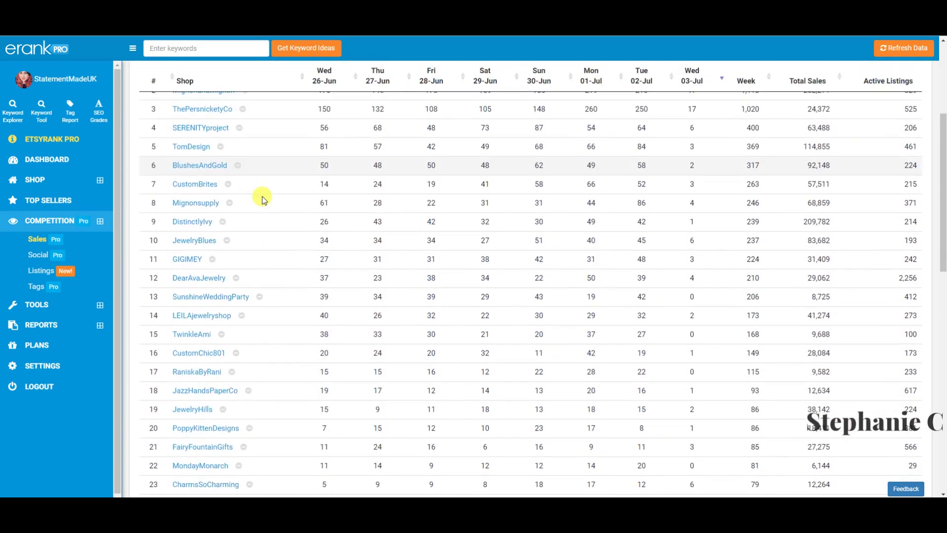
scroll(262, 196, "down", 2)
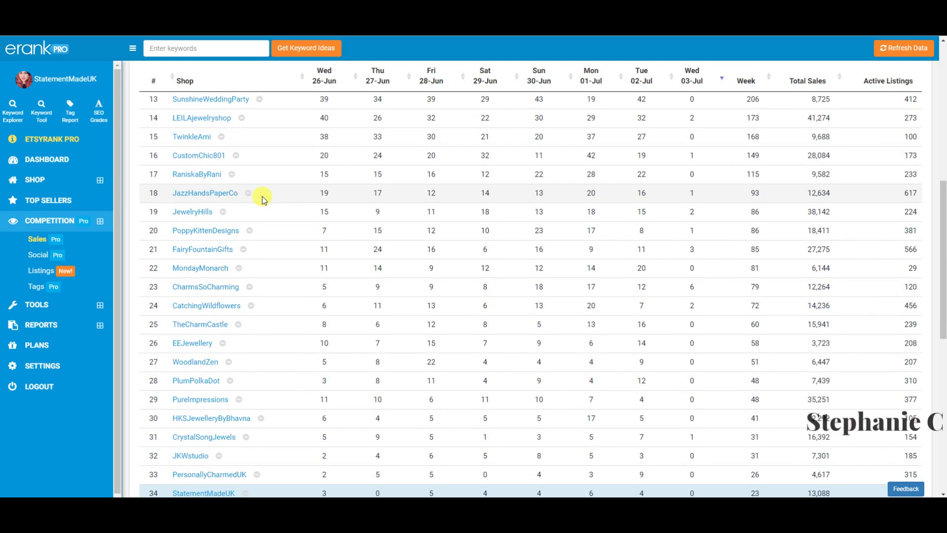
scroll(262, 196, "up", 7)
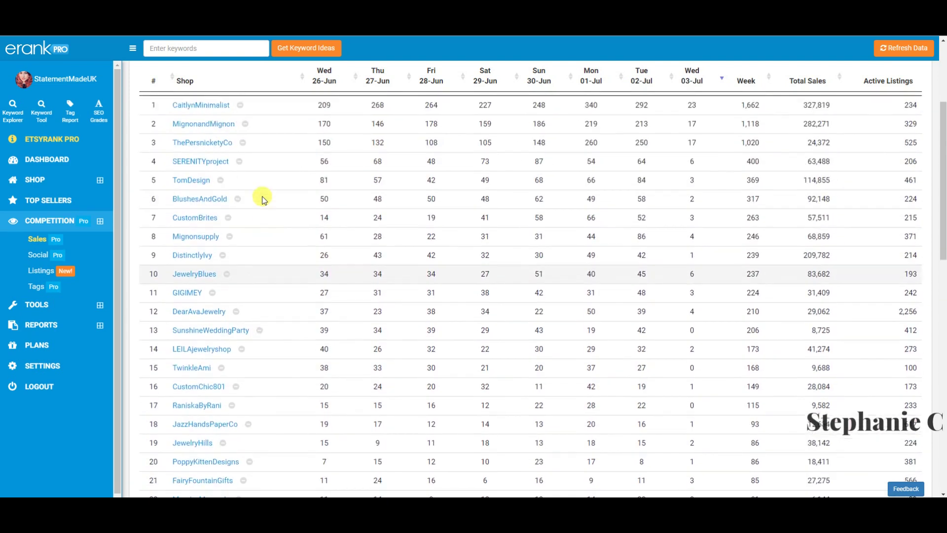
scroll(262, 196, "up", 3)
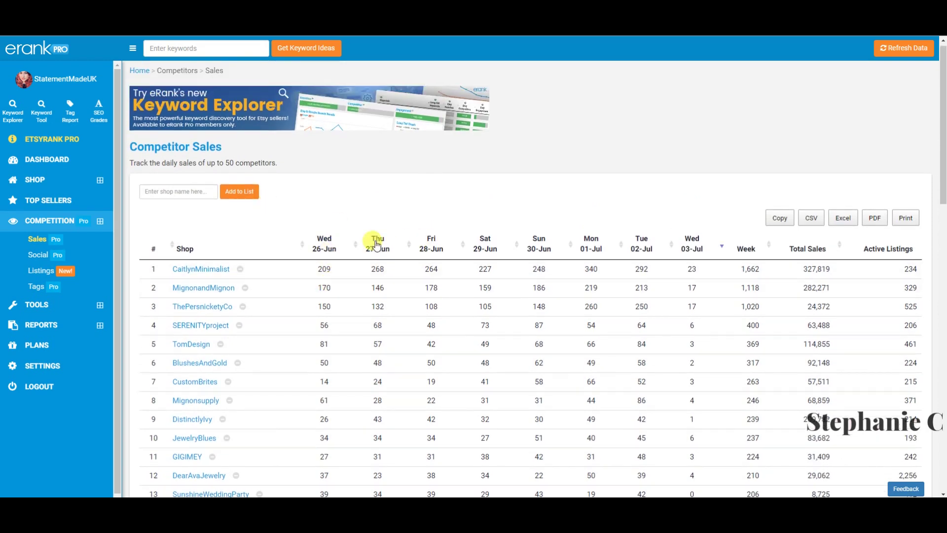
scroll(509, 370, "down", 2)
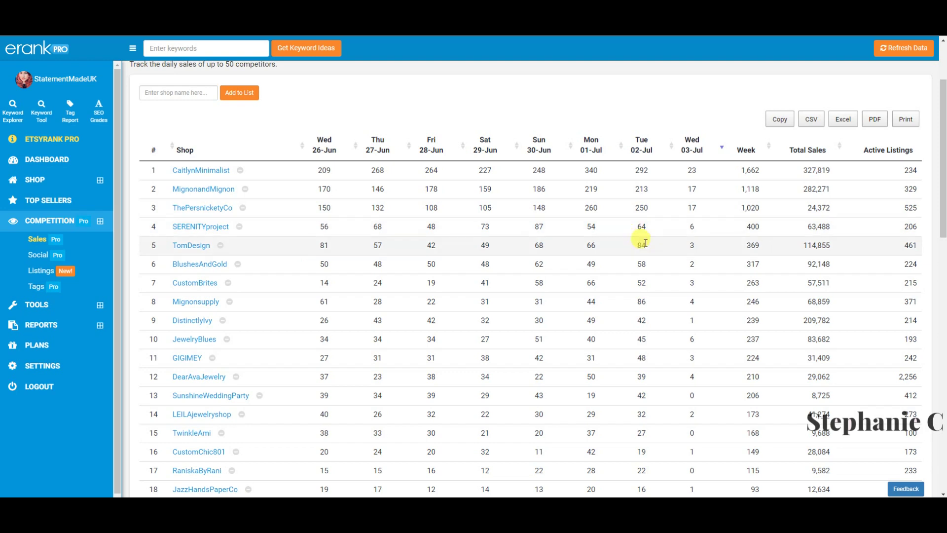
scroll(585, 243, "down", 1)
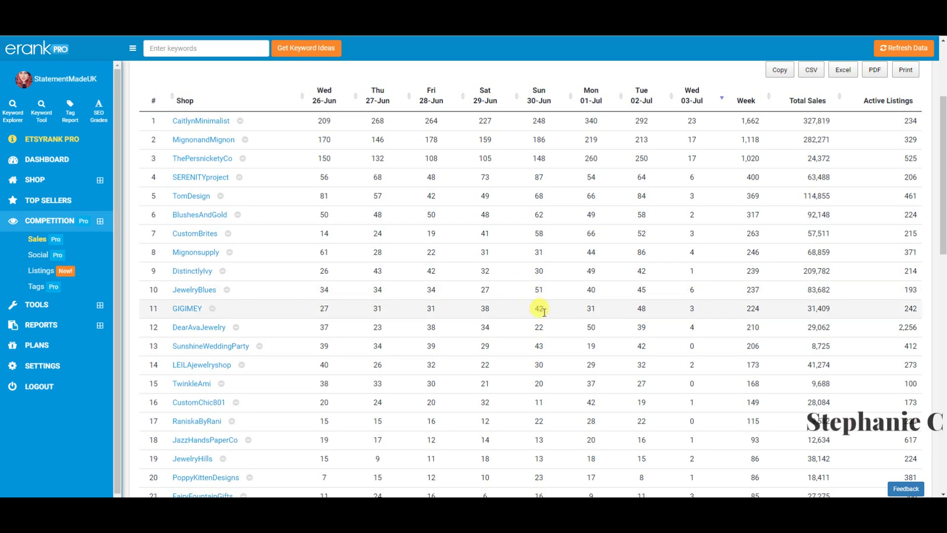
scroll(547, 316, "down", 2)
scroll(557, 323, "up", 4)
scroll(558, 327, "down", 2)
Step: Open the competitors' Social page to view their hearts, Pinterest and Twitter activity
left_click(82, 257)
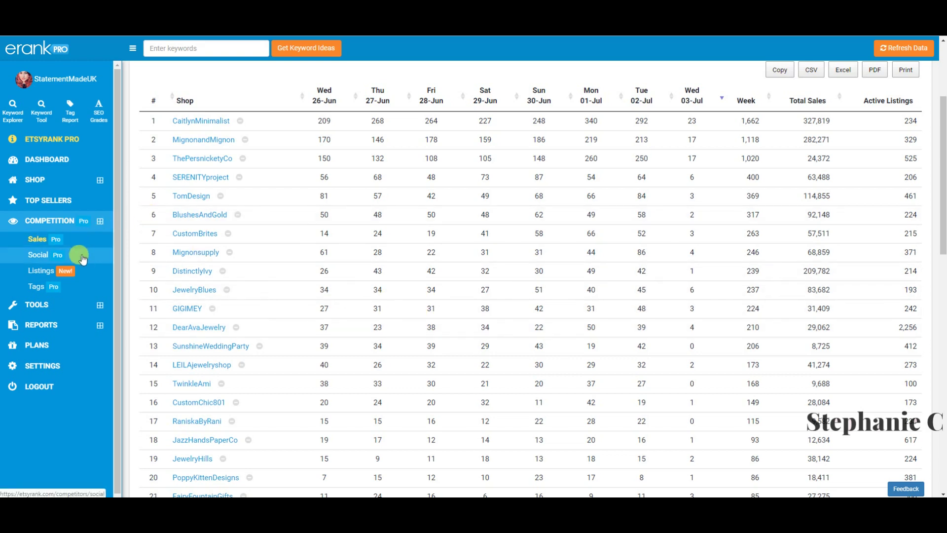
left_click(74, 258)
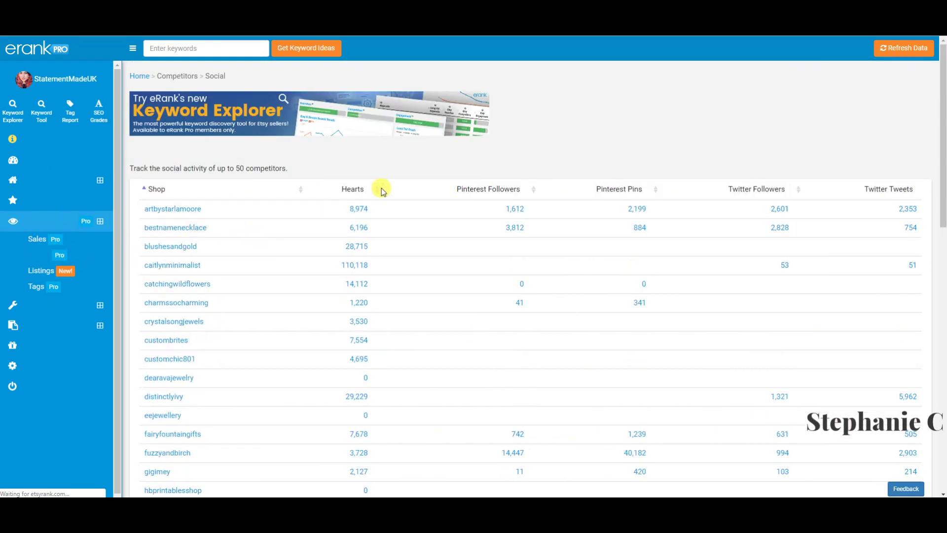
Step: Review the hearts, Pinterest and Twitter figures of the tracked shops in the Competitor Social Report
scroll(425, 169, "down", 1)
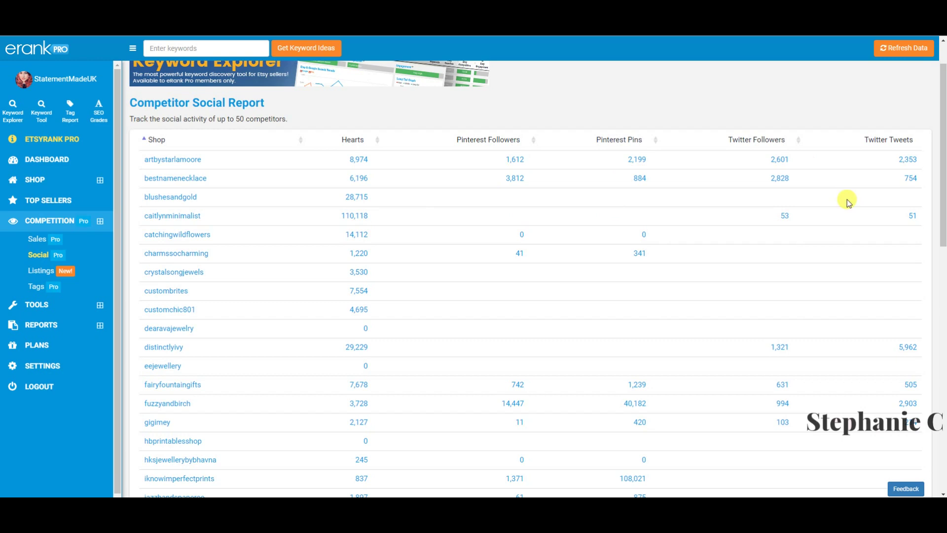
scroll(877, 233, "down", 1)
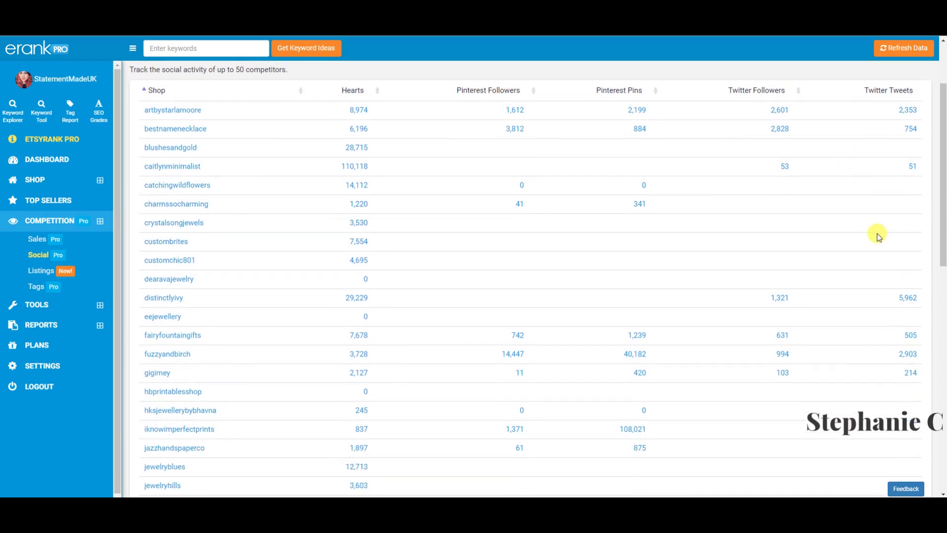
scroll(877, 233, "up", 2)
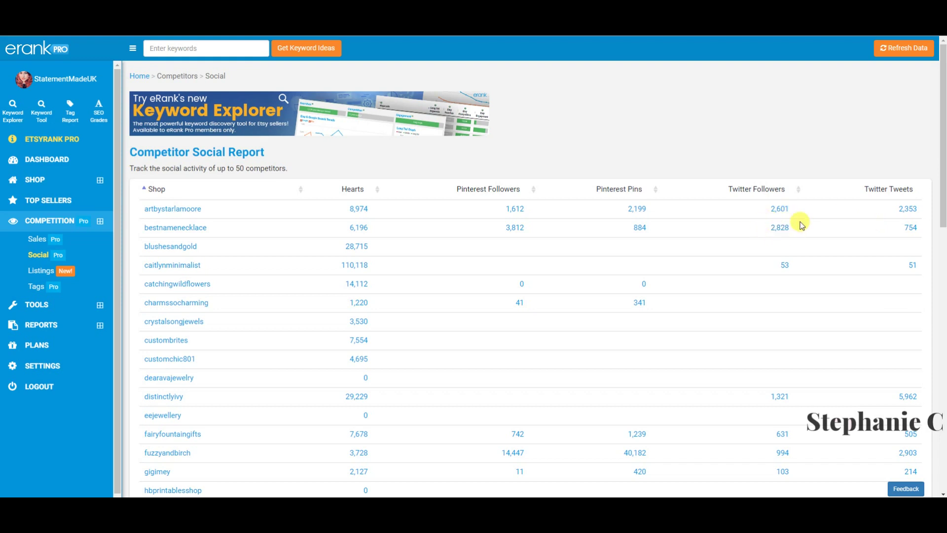
scroll(805, 242, "down", 1)
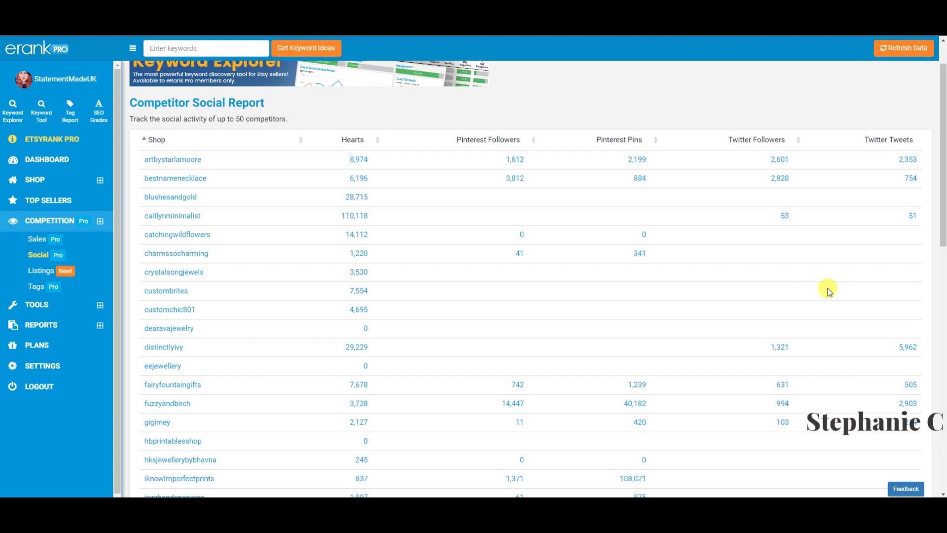
scroll(827, 291, "up", 1)
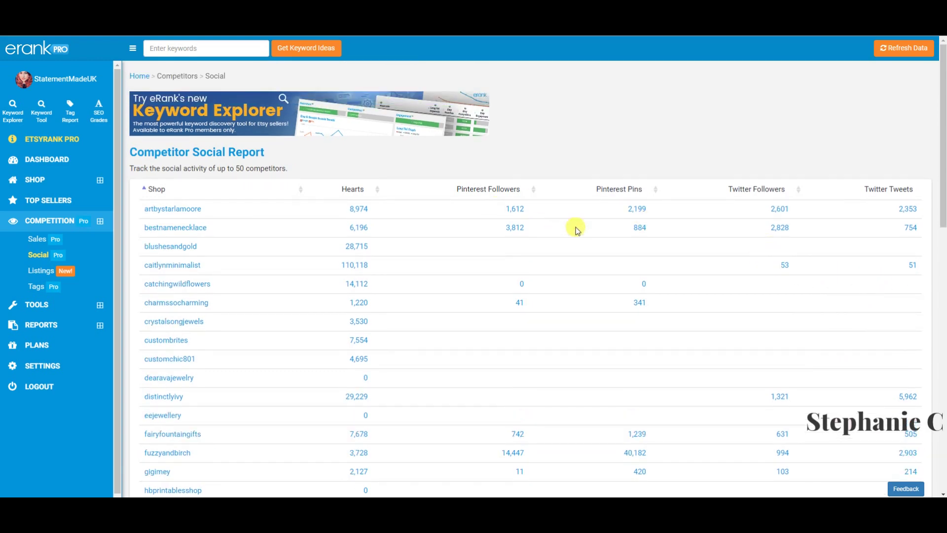
Step: Open the competitors' Listing Report and generate it for the tracked shop CaitlynMinimalist
left_click(45, 271)
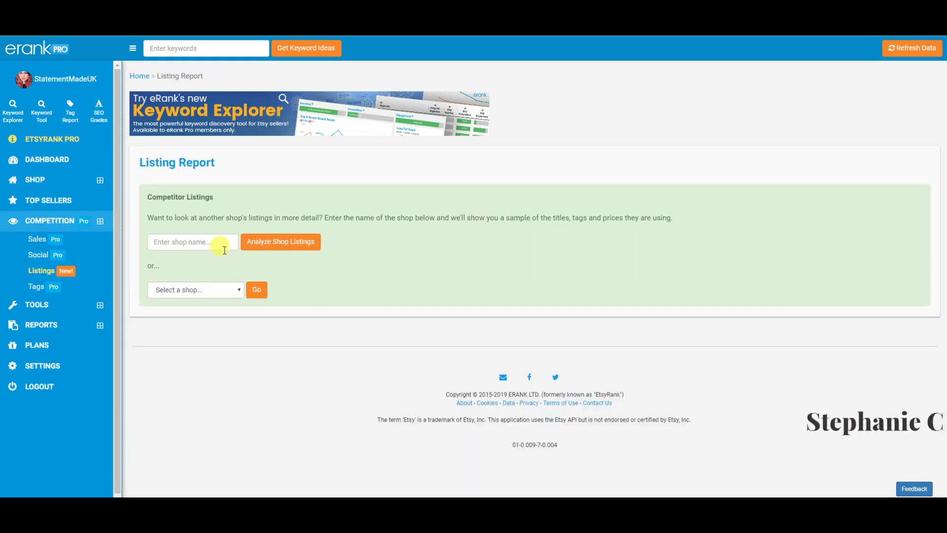
left_click(232, 288)
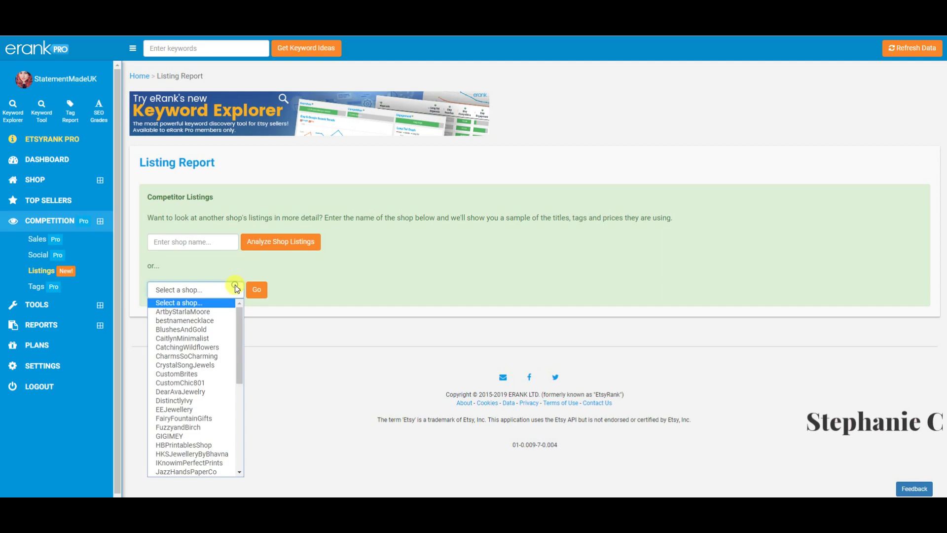
left_click(204, 338)
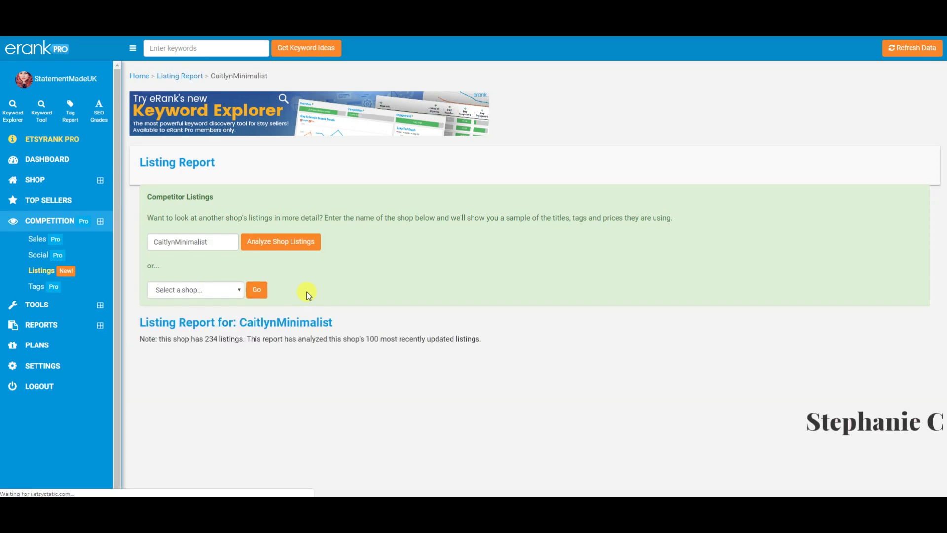
Step: Examine the titles, prices and tags of CaitlynMinimalist's listings in the Listing Report
scroll(308, 294, "down", 3)
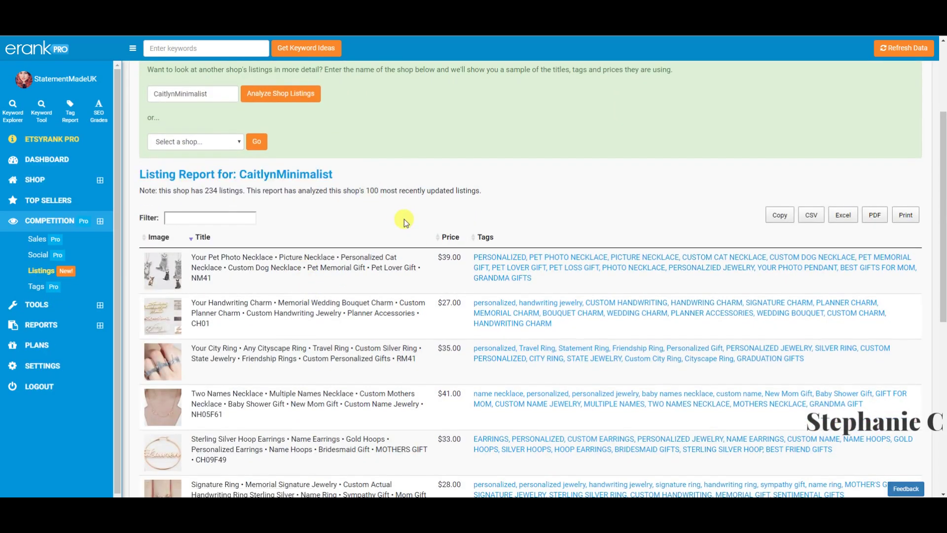
scroll(403, 219, "down", 1)
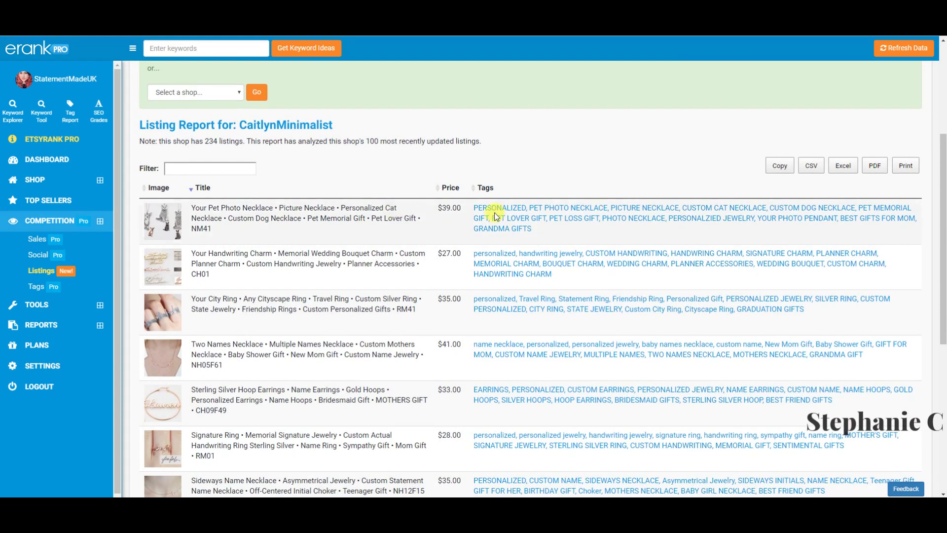
scroll(330, 276, "down", 4)
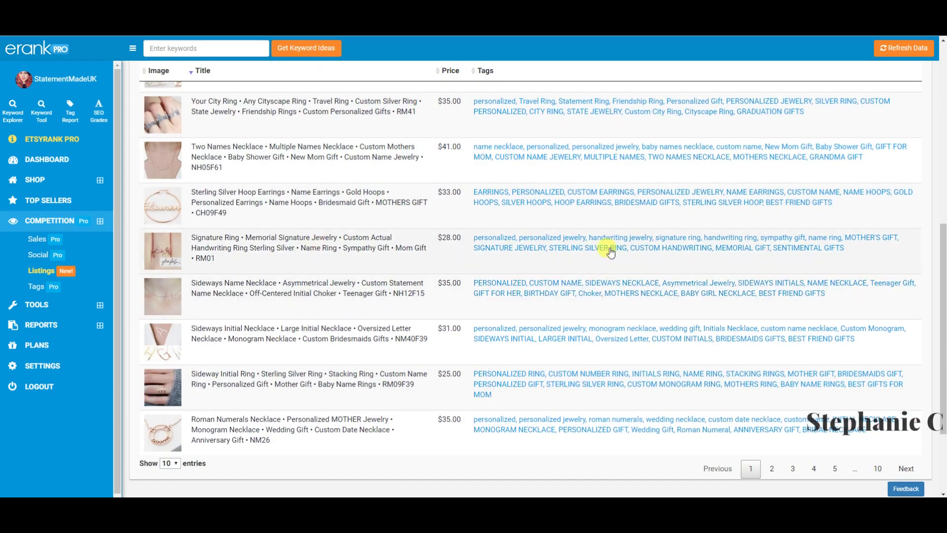
scroll(575, 239, "up", 4)
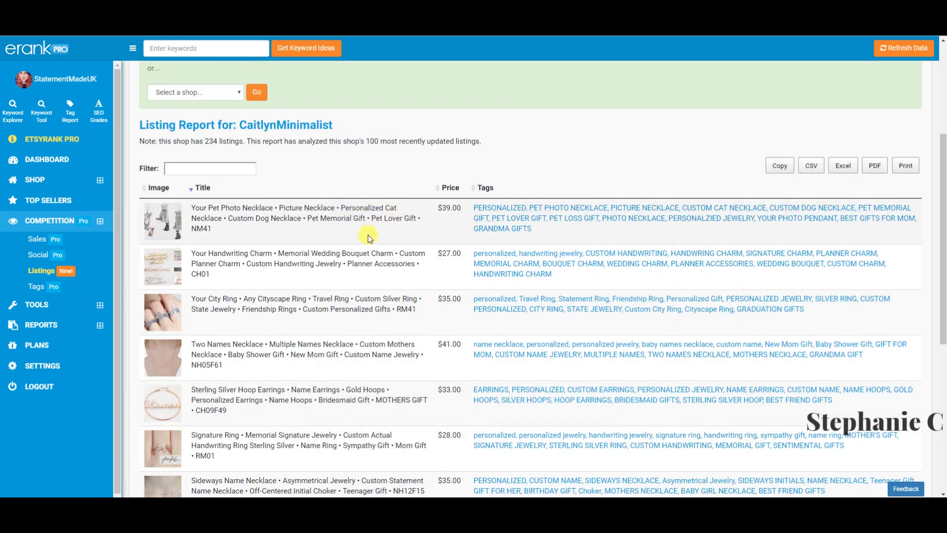
scroll(422, 271, "down", 1)
scroll(421, 271, "down", 5)
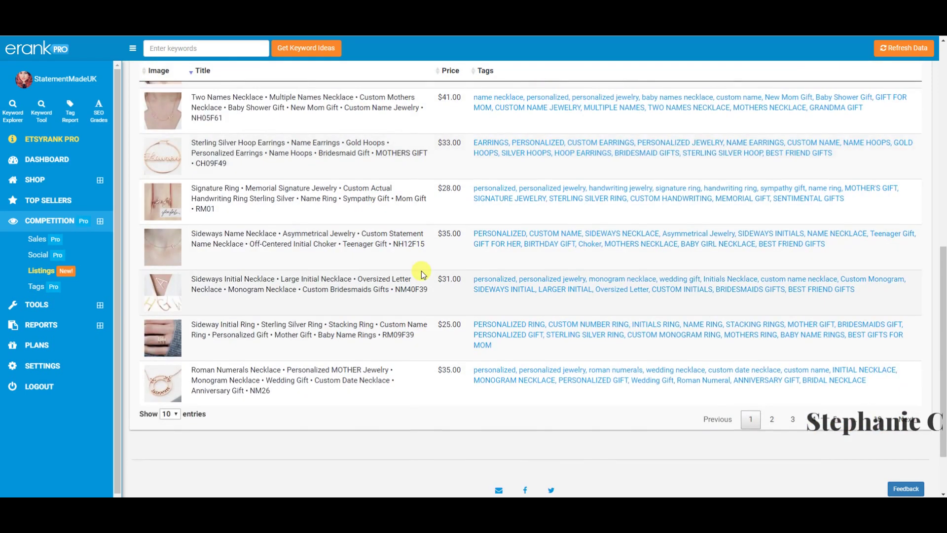
scroll(420, 272, "up", 10)
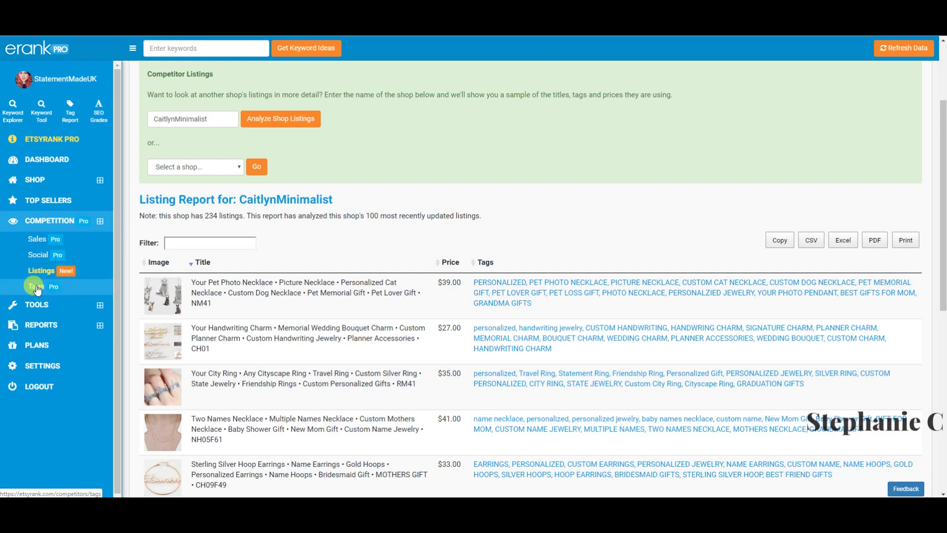
Step: Open the competitors' Tag Report and generate it for the tracked shop CaitlynMinimalist
left_click(84, 290)
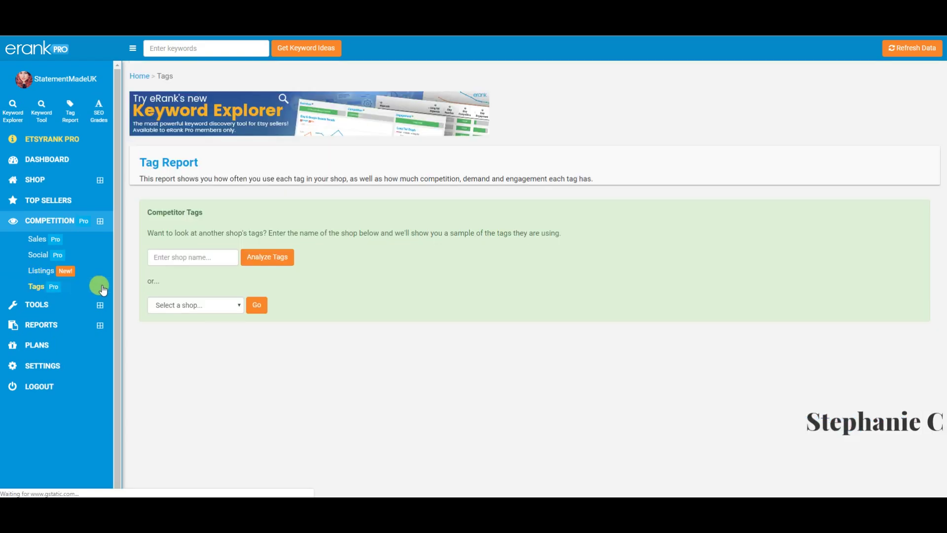
scroll(235, 289, "down", 1)
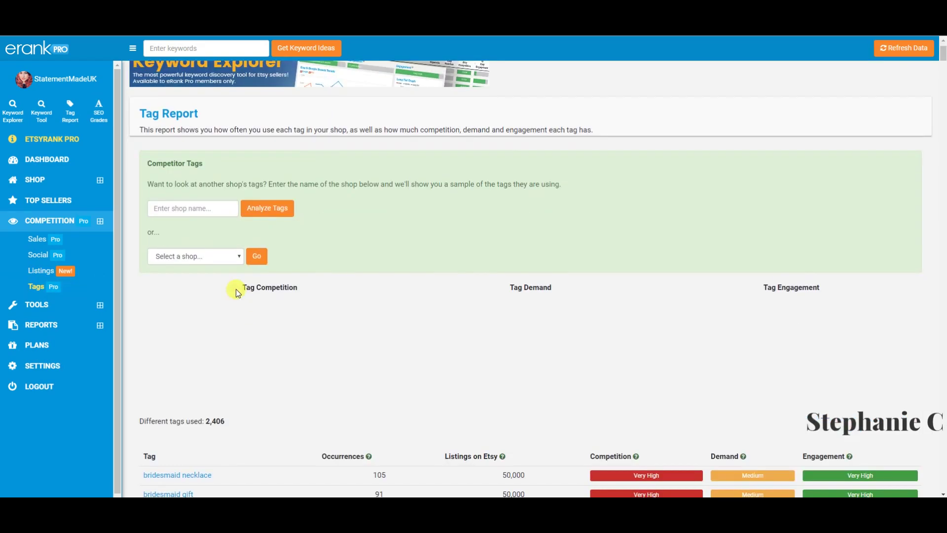
left_click(239, 257)
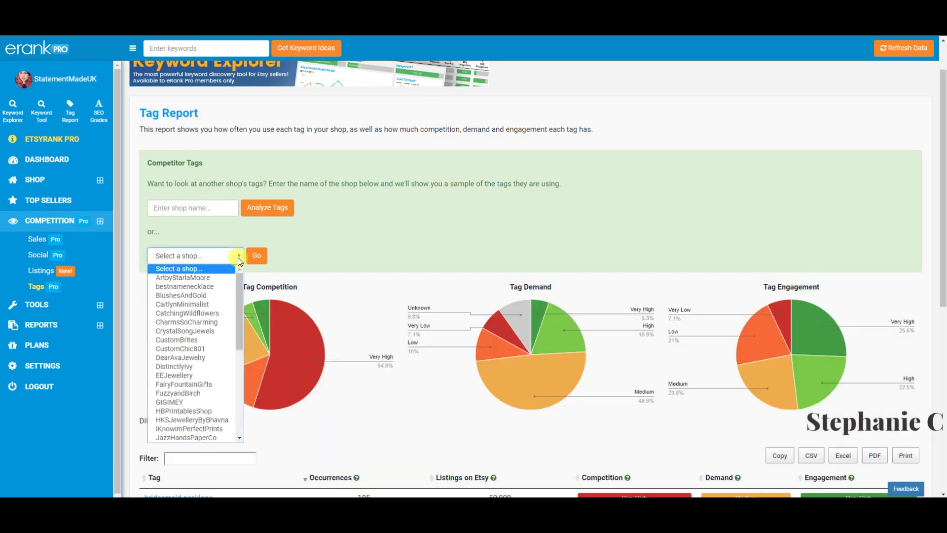
left_click(199, 303)
left_click(252, 259)
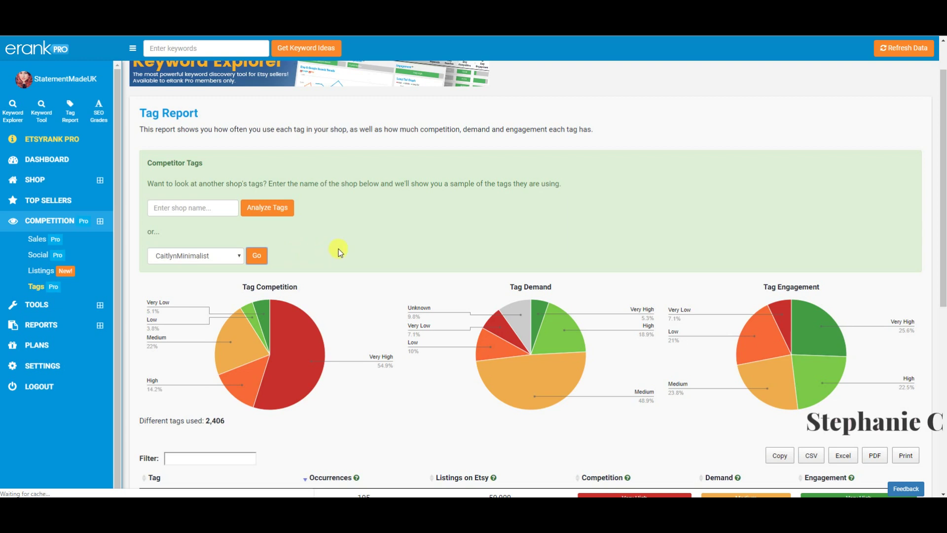
Step: Examine the Tag Competition, Tag Demand and Tag Engagement charts and the tag table for CaitlynMinimalist
scroll(339, 248, "down", 2)
scroll(338, 249, "down", 1)
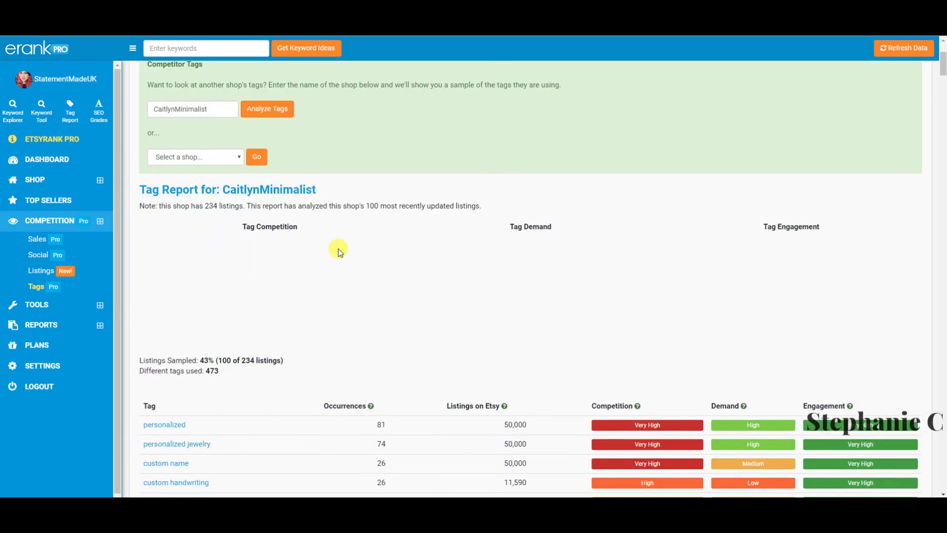
mouse_move(273, 273)
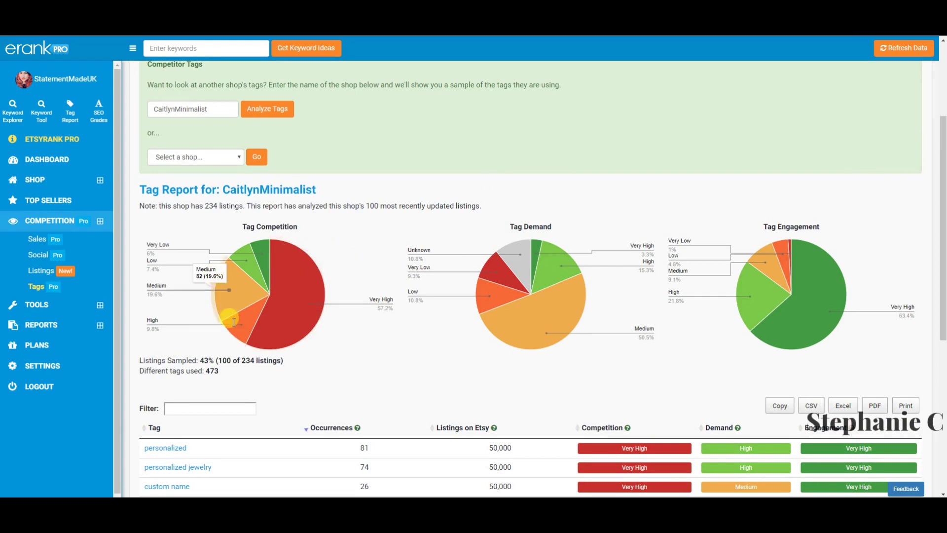
mouse_move(283, 294)
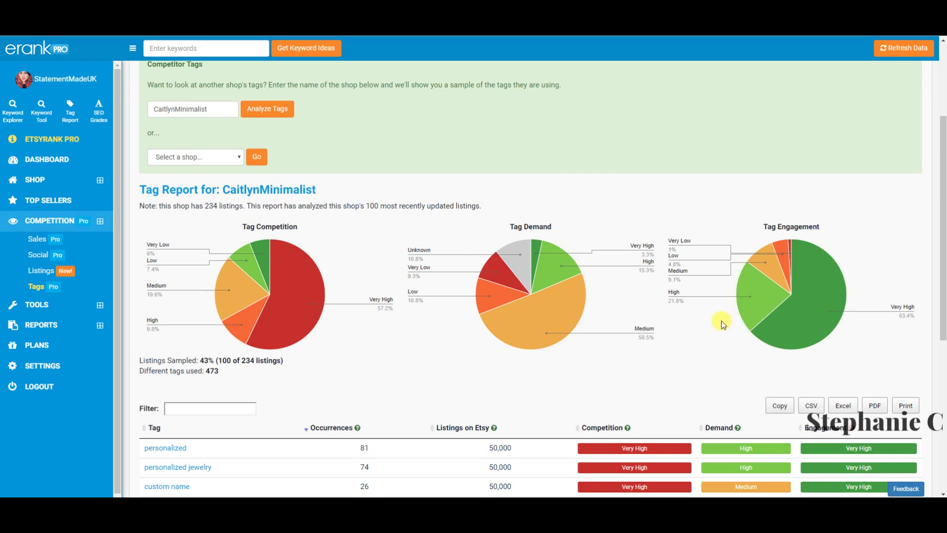
scroll(720, 320, "down", 1)
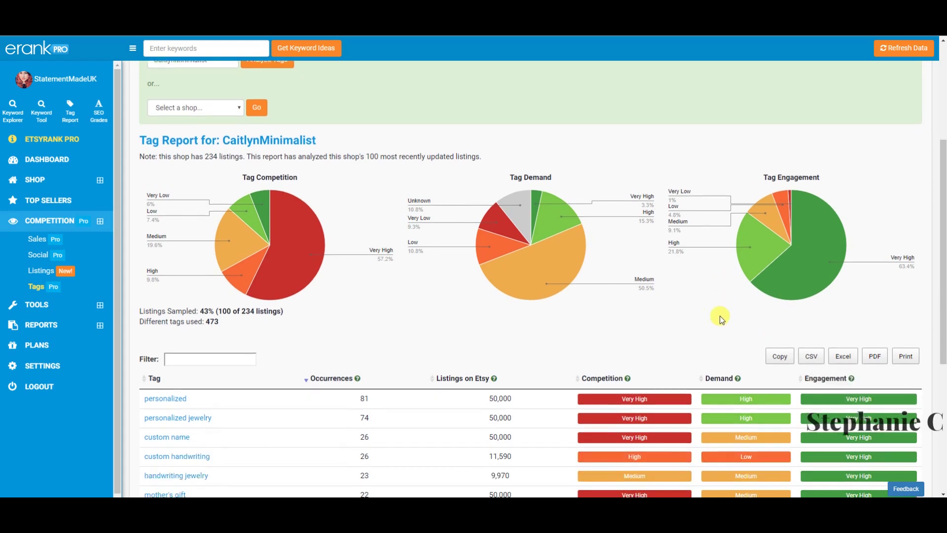
mouse_move(808, 296)
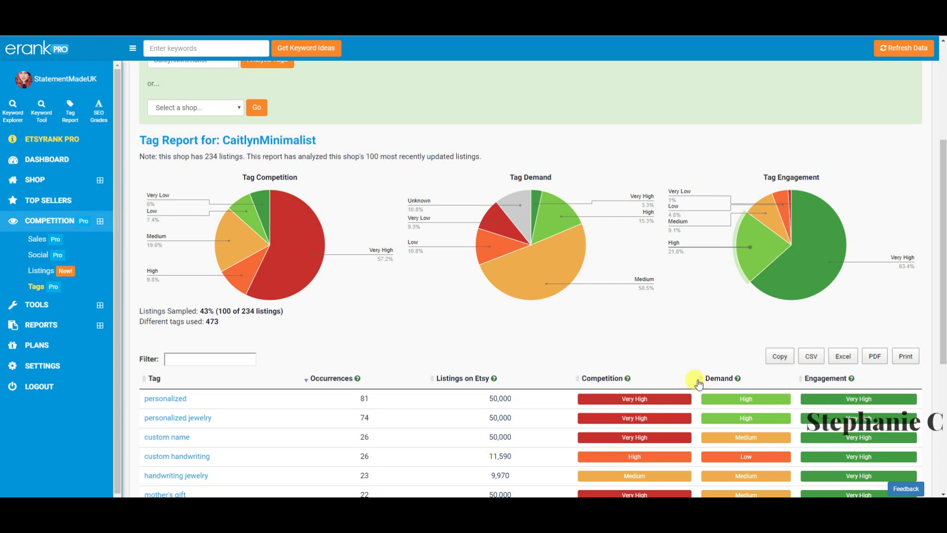
Step: Open the Keyword Explorer from the Tools section and skim its introduction page
left_click(69, 302)
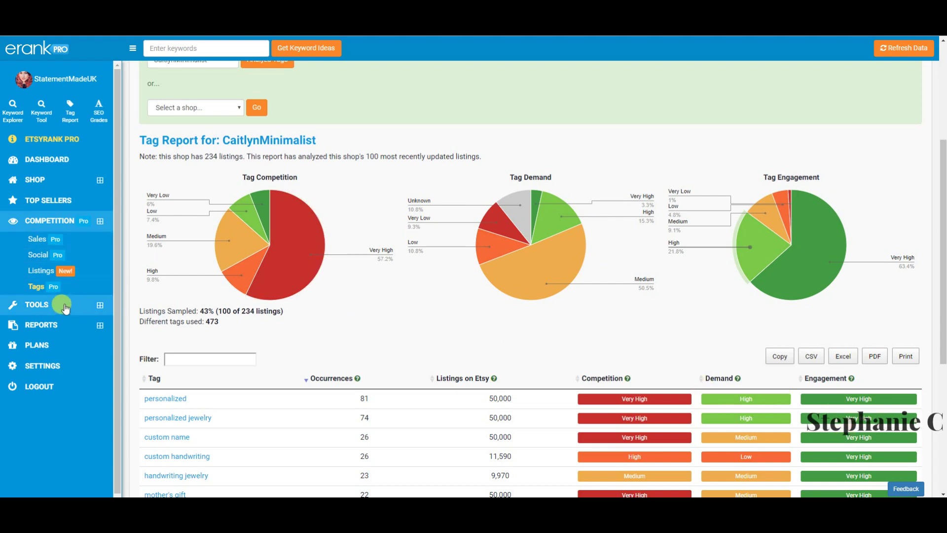
scroll(74, 286, "down", 1)
left_click(70, 273)
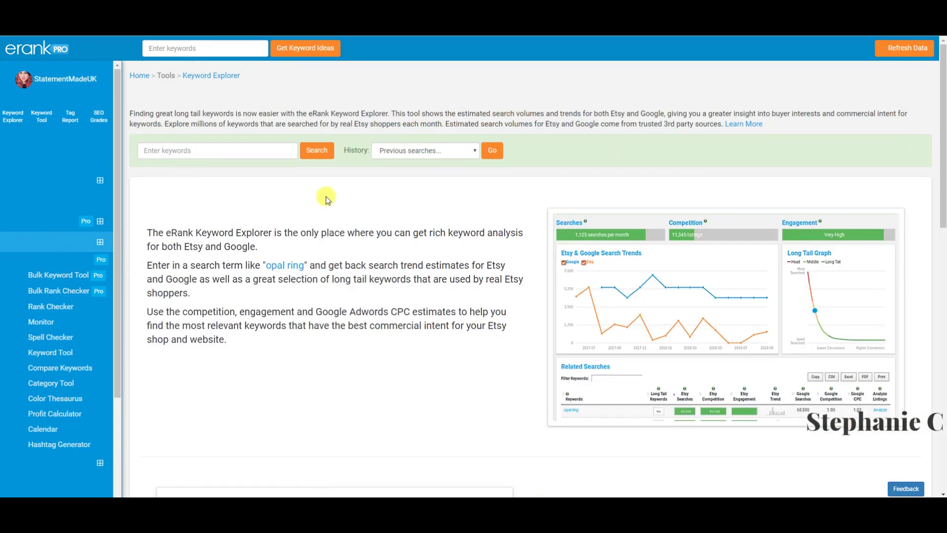
scroll(323, 196, "down", 4)
scroll(326, 197, "up", 4)
Step: Search the Keyword Explorer for the earlier suggested term "Sagittarius necklace"
left_click(218, 150)
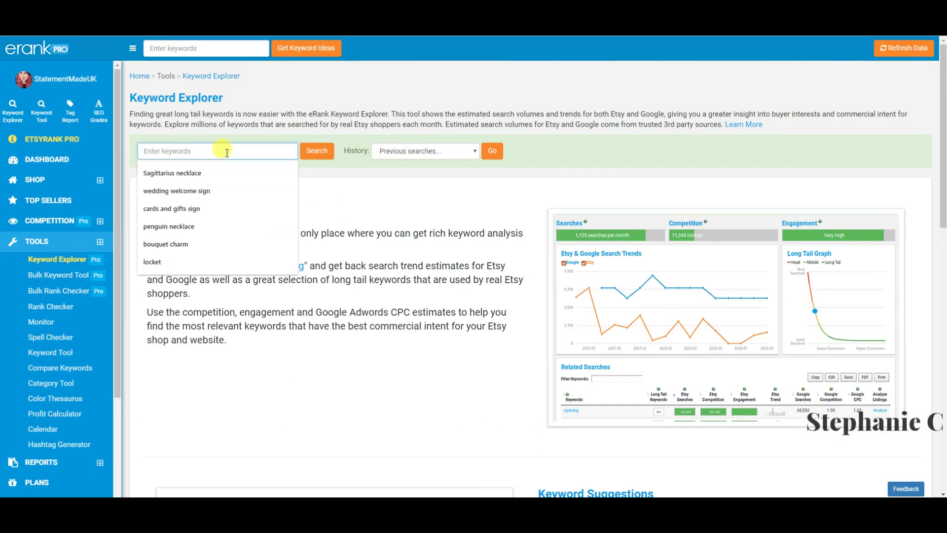
left_click(221, 172)
left_click(315, 150)
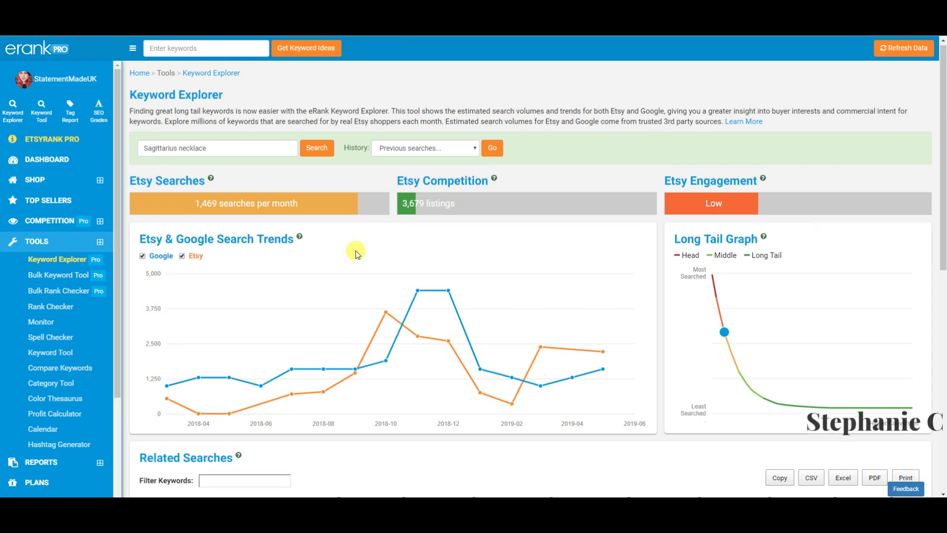
Step: Skim the keyword results, then read the explanations of Etsy Searches, Etsy Competition and Etsy Engagement
scroll(356, 251, "down", 1)
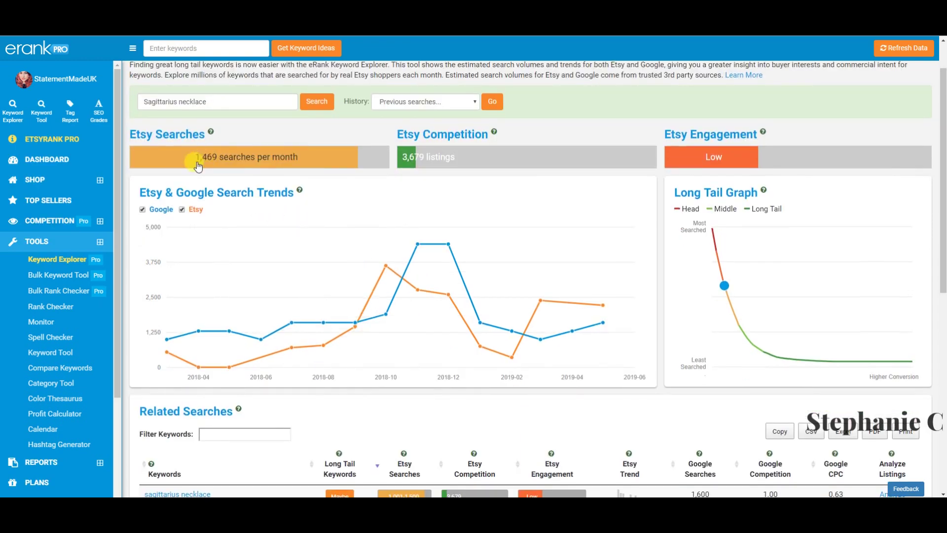
scroll(237, 157, "down", 1)
scroll(246, 155, "down", 7)
scroll(245, 153, "up", 7)
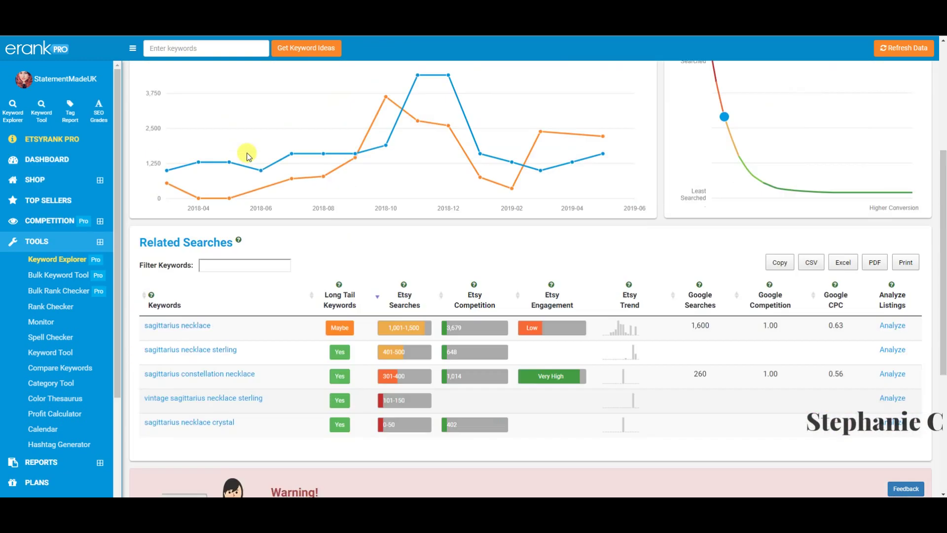
scroll(246, 157, "up", 2)
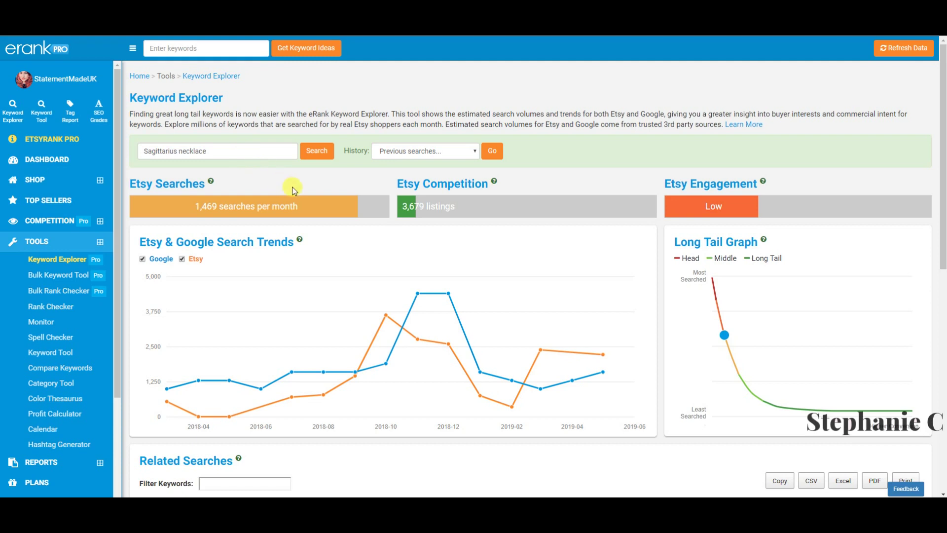
mouse_move(211, 182)
mouse_move(495, 181)
mouse_move(764, 182)
Step: Examine the Long Tail Graph, the Related Searches table and the Etsy and Google search trends for the keyword
scroll(918, 414, "down", 1)
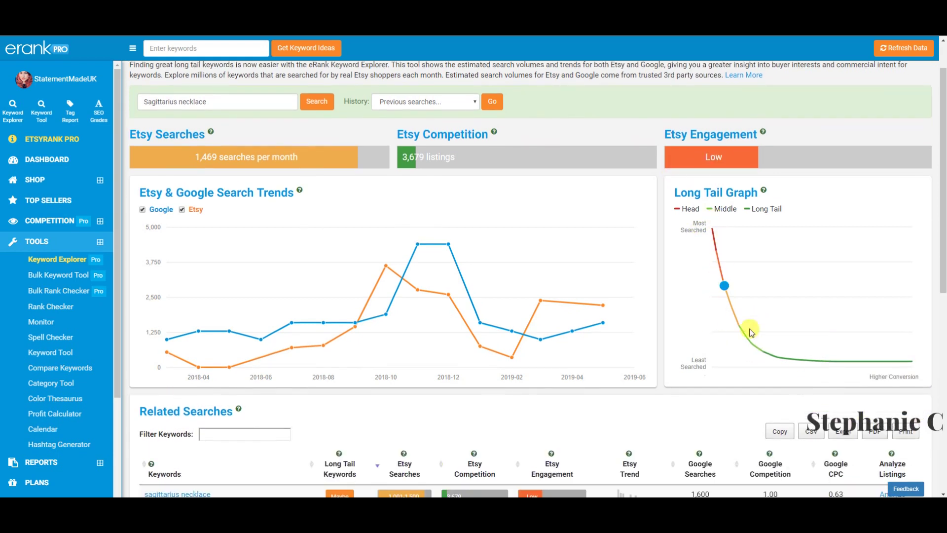
scroll(715, 375, "down", 6)
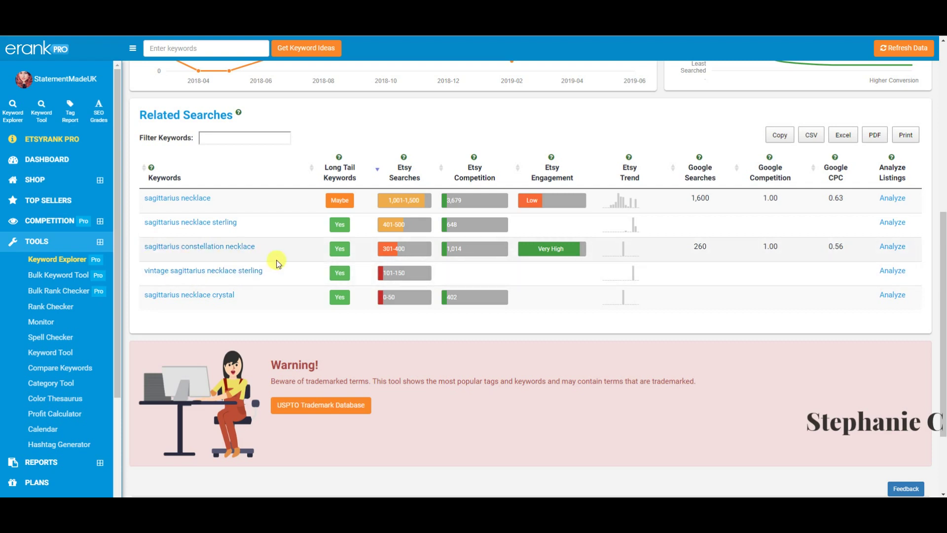
scroll(345, 286, "up", 7)
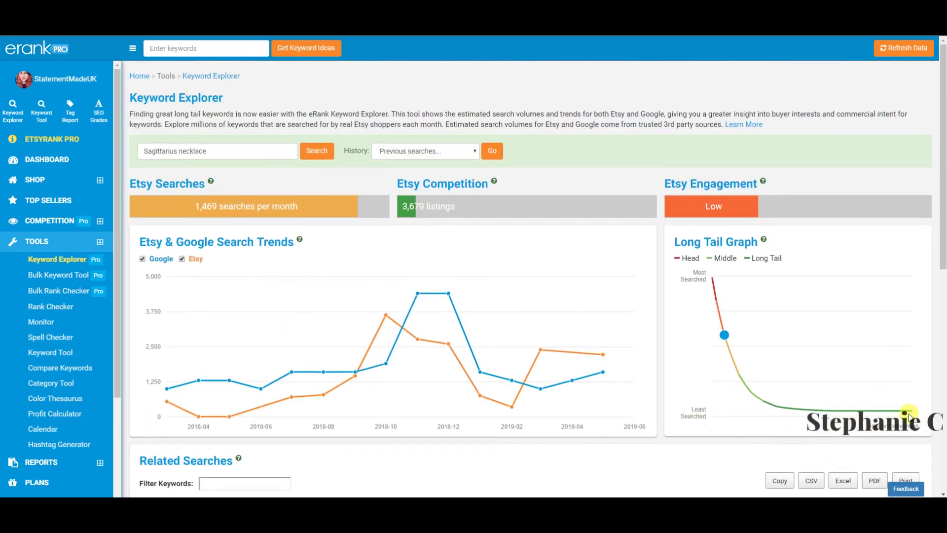
scroll(909, 416, "down", 1)
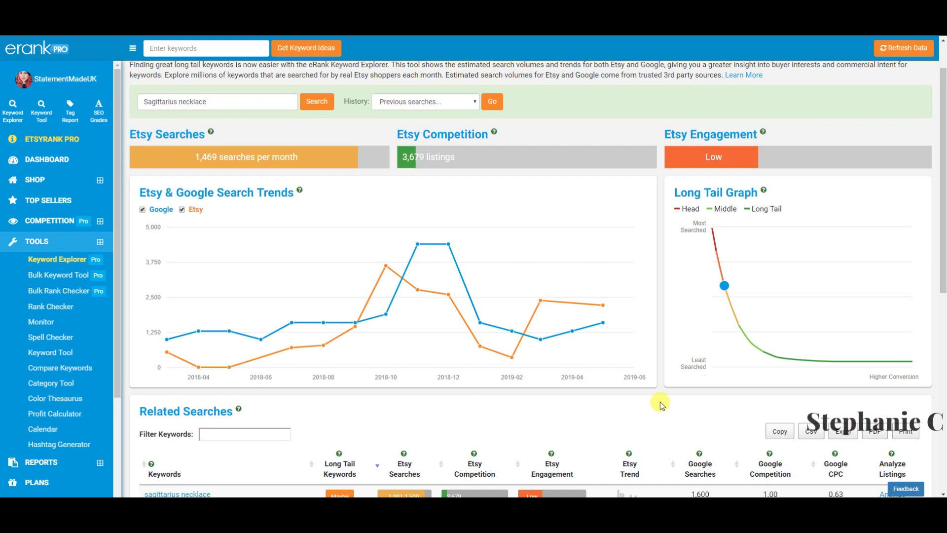
scroll(656, 380, "down", 1)
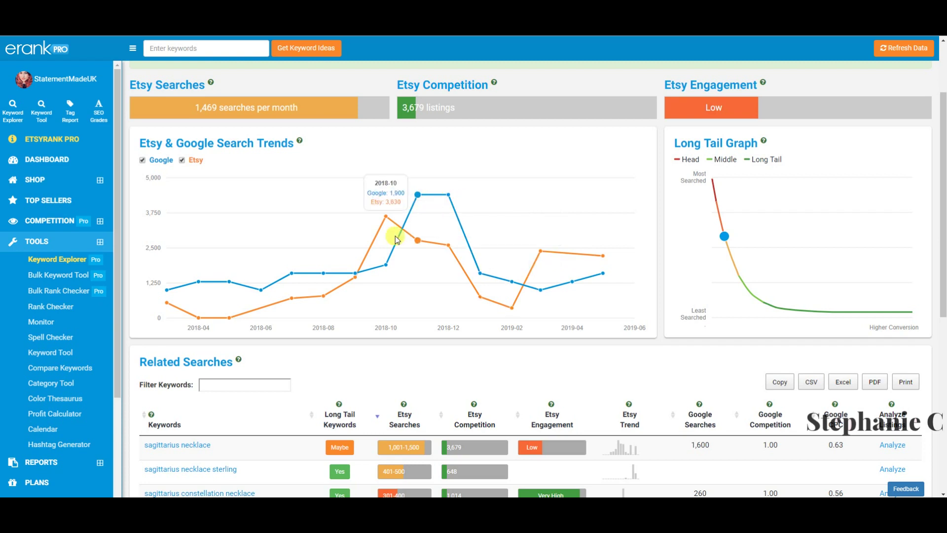
Step: Review the Related Searches table for the Sagittarius necklace keyword and the trademarked-terms warning beneath it
scroll(475, 287, "down", 2)
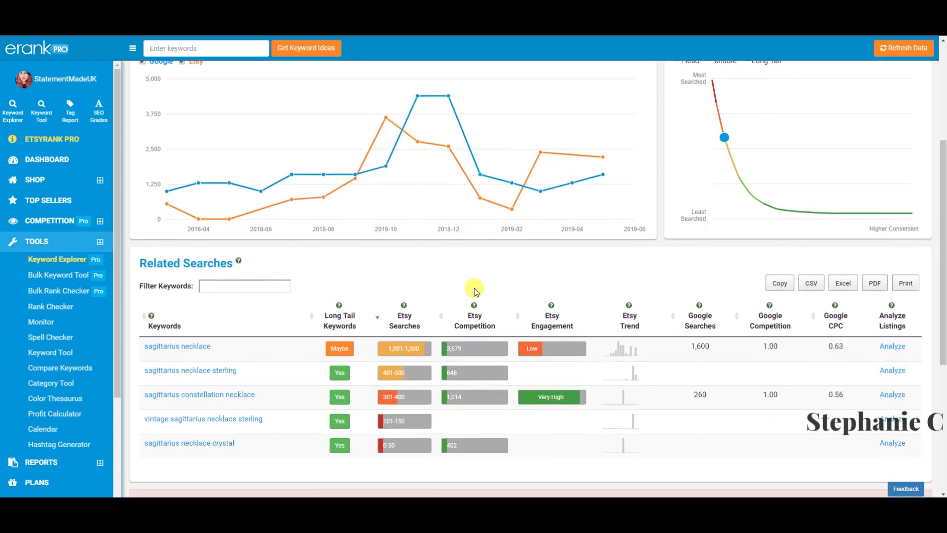
scroll(219, 311, "down", 1)
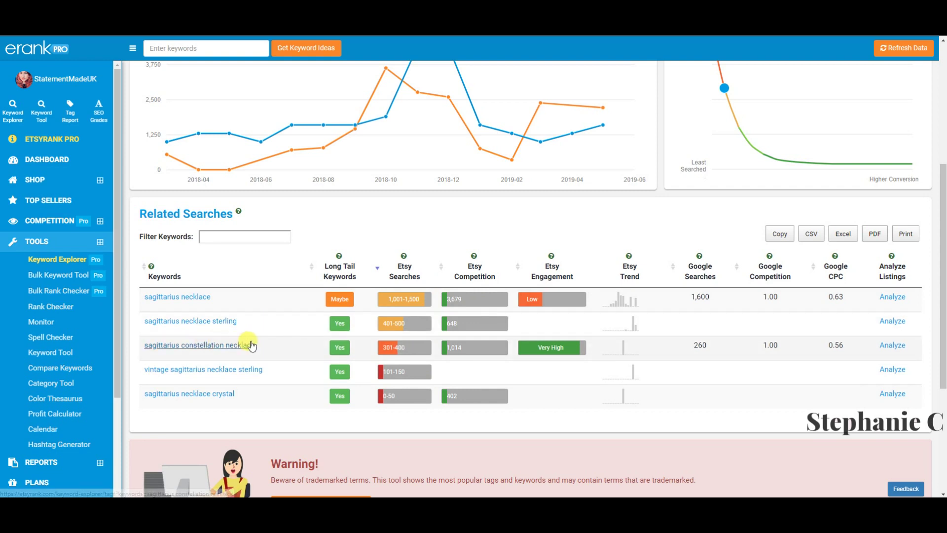
scroll(247, 338, "up", 4)
scroll(246, 339, "down", 6)
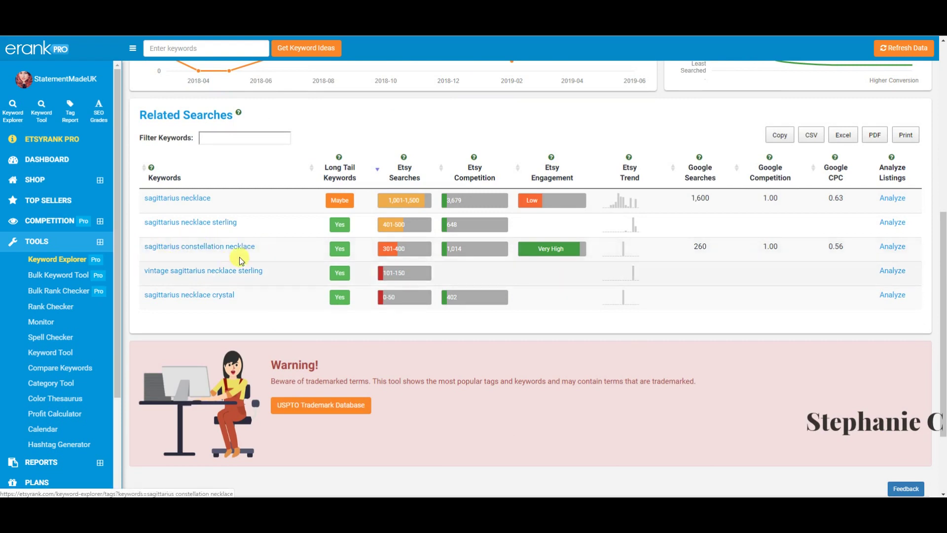
scroll(260, 251, "down", 1)
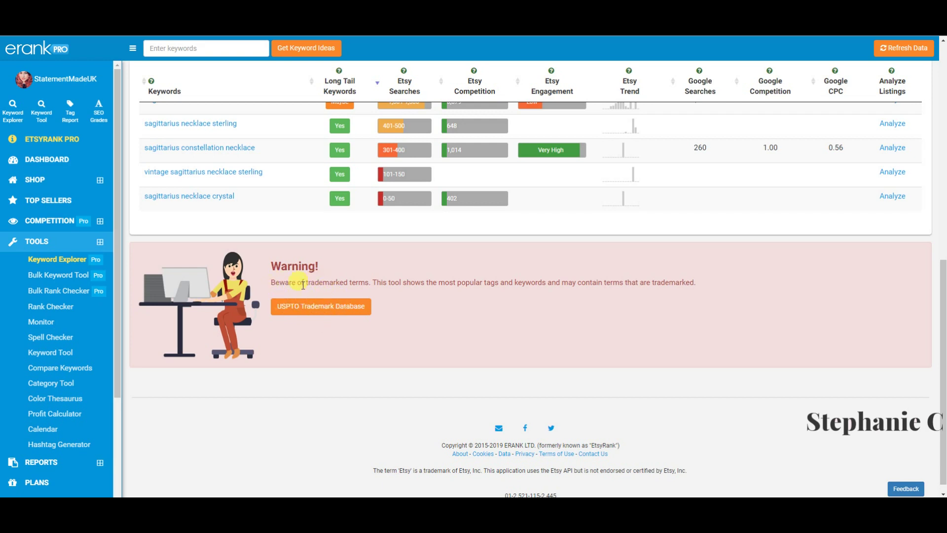
scroll(296, 293, "down", 1)
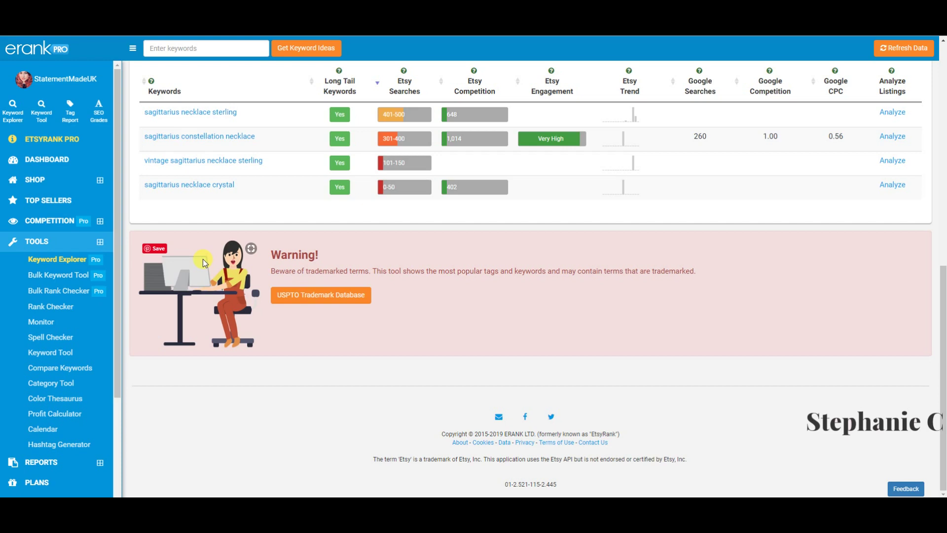
Step: View the Bulk Keyword Tool and Bulk Rank Checker pages and their search-term entry areas
left_click(74, 274)
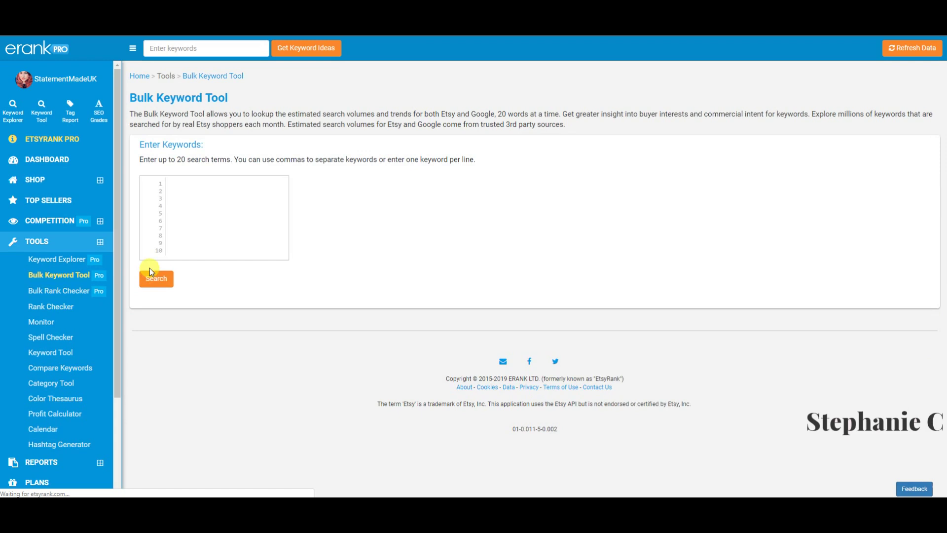
left_click(186, 189)
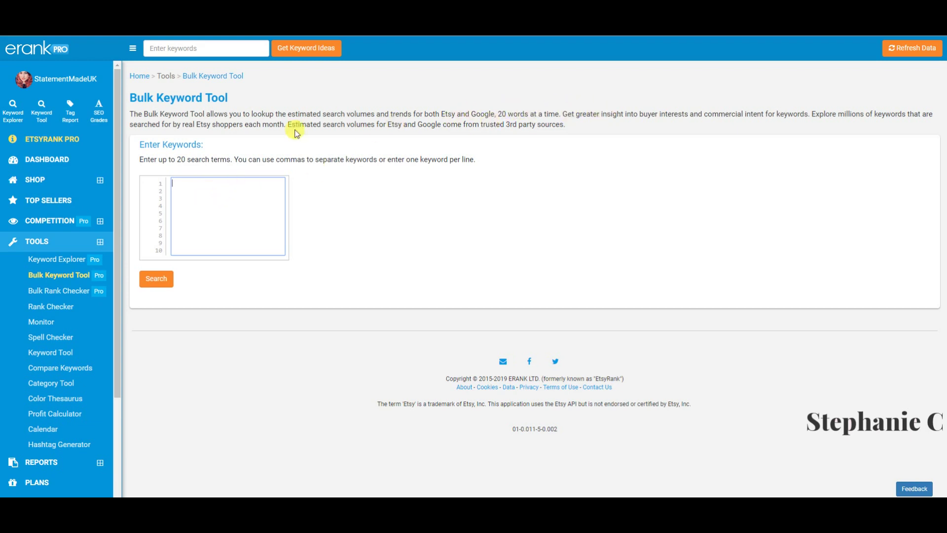
left_click(69, 292)
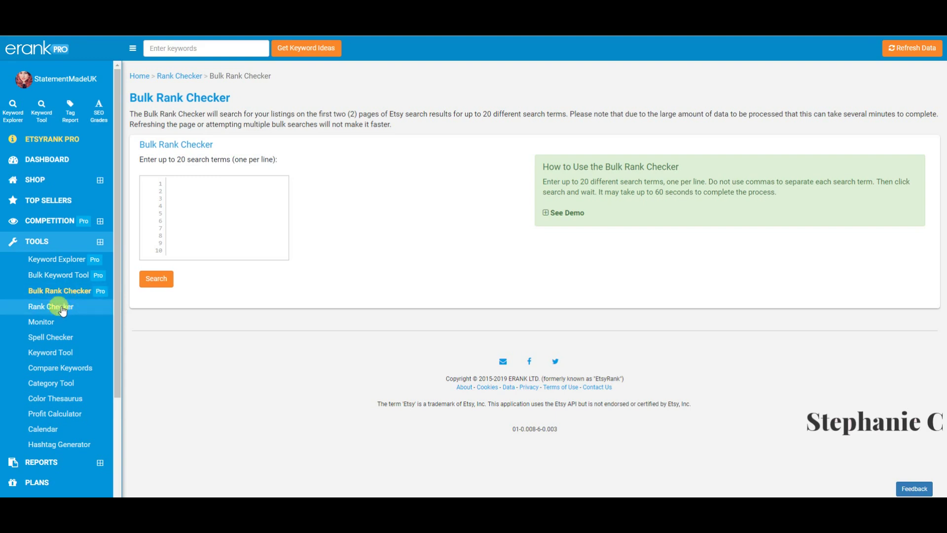
Step: Search the Rank Checker for "Sagittarius necklace" with the shop StatementMadeUK and shop location All
left_click(58, 306)
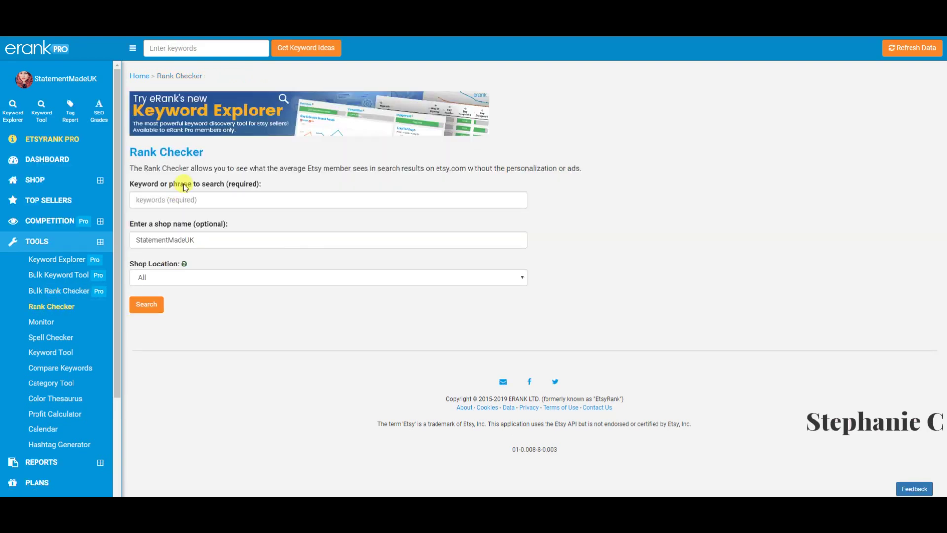
left_click(190, 200)
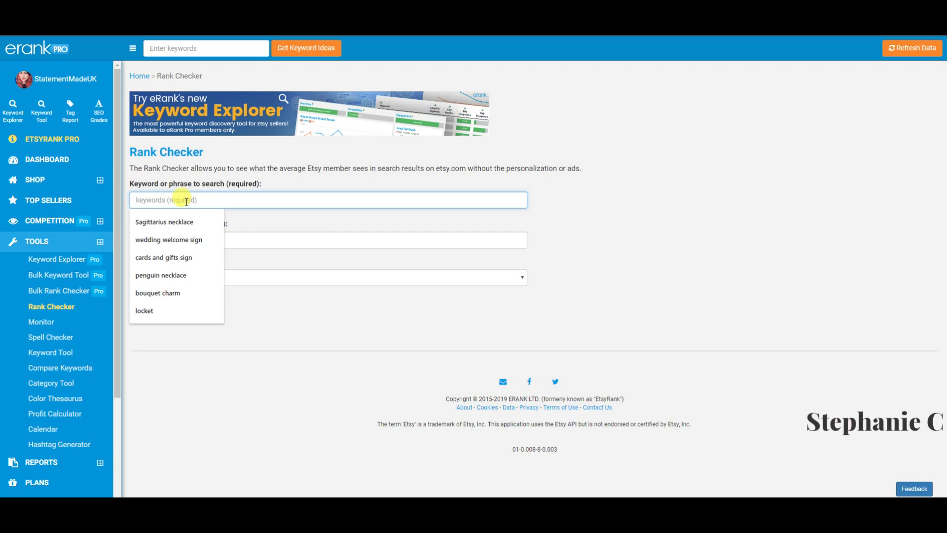
left_click(170, 221)
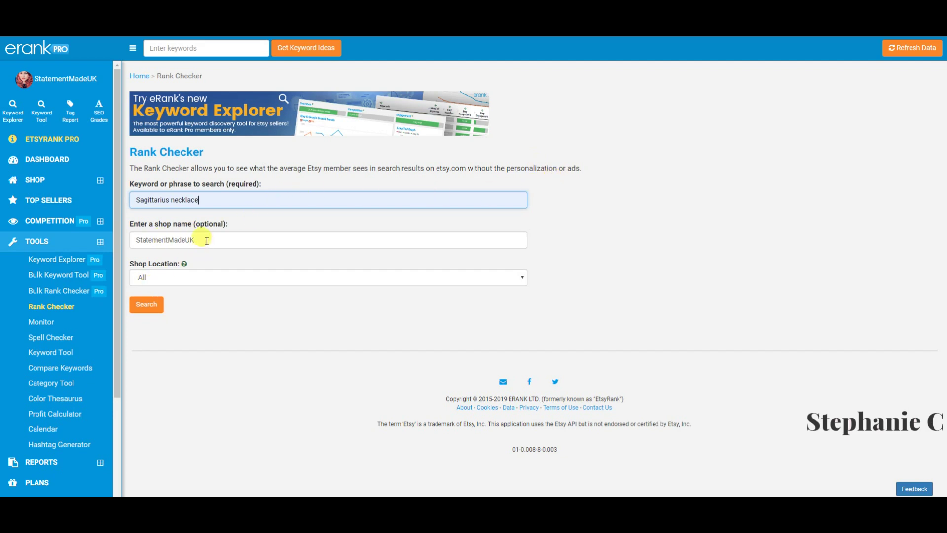
left_click_drag(205, 240, 109, 245)
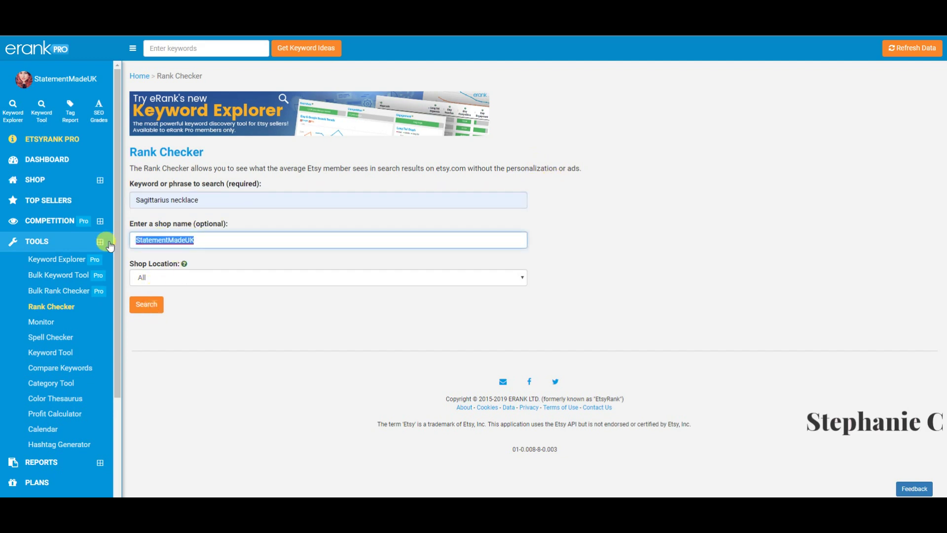
key("BackSpace")
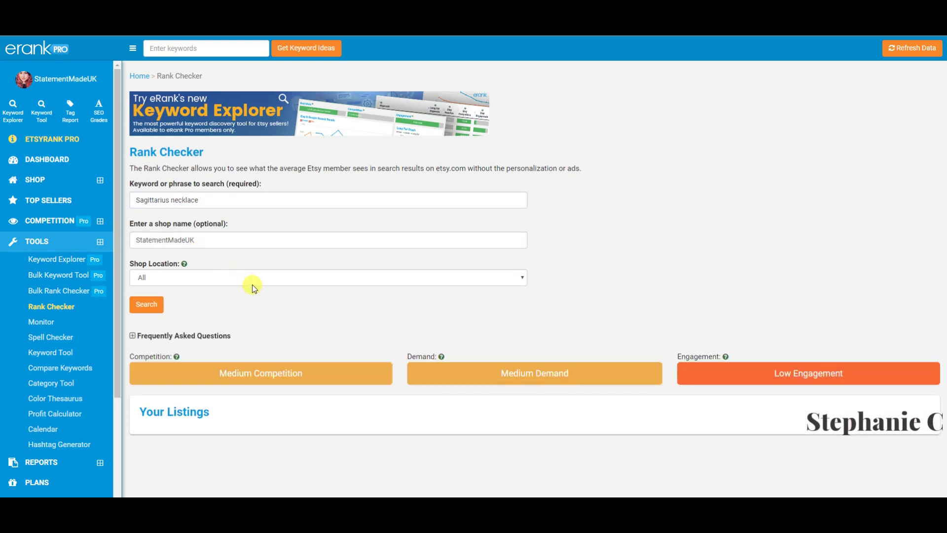
Step: Examine the rank, page and tags of the shop's own listings in the Rank Checker results
scroll(253, 286, "down", 3)
scroll(252, 289, "down", 2)
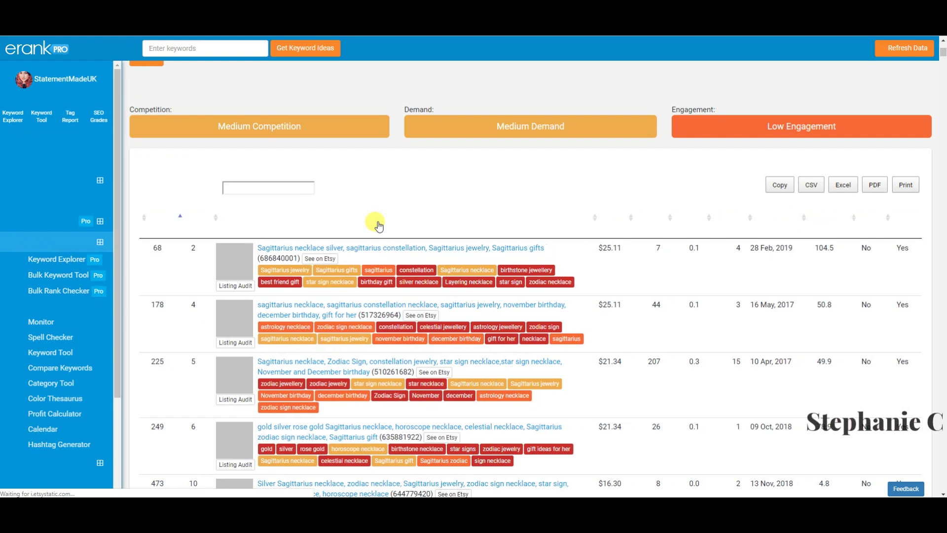
scroll(378, 226, "down", 1)
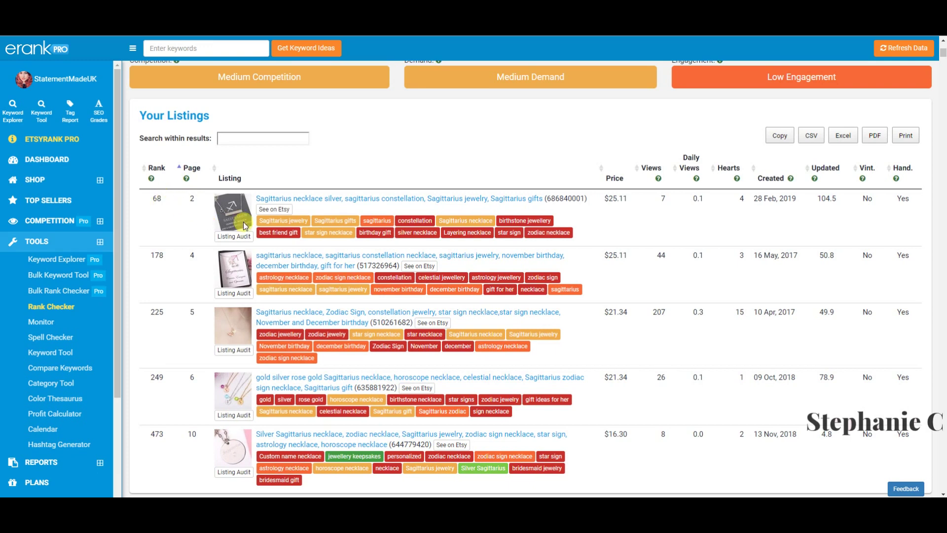
scroll(254, 225, "down", 4)
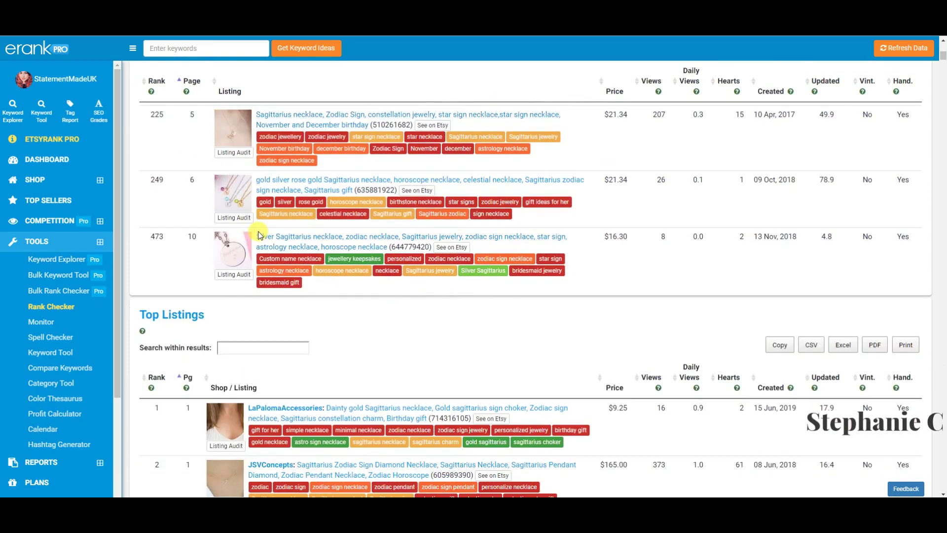
scroll(249, 217, "up", 4)
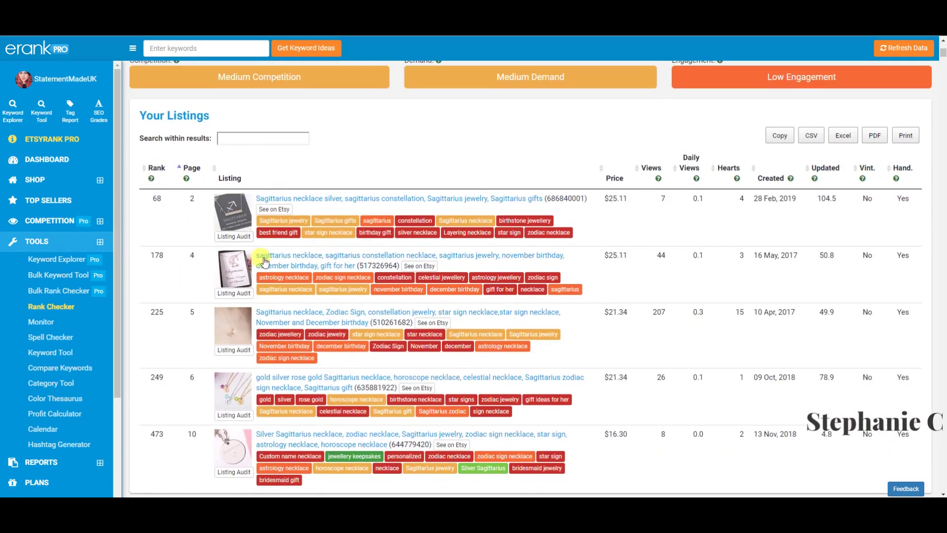
Step: Examine the Top Listings for the keyword, comparing competitors' titles, tags, prices and views
scroll(266, 303, "down", 7)
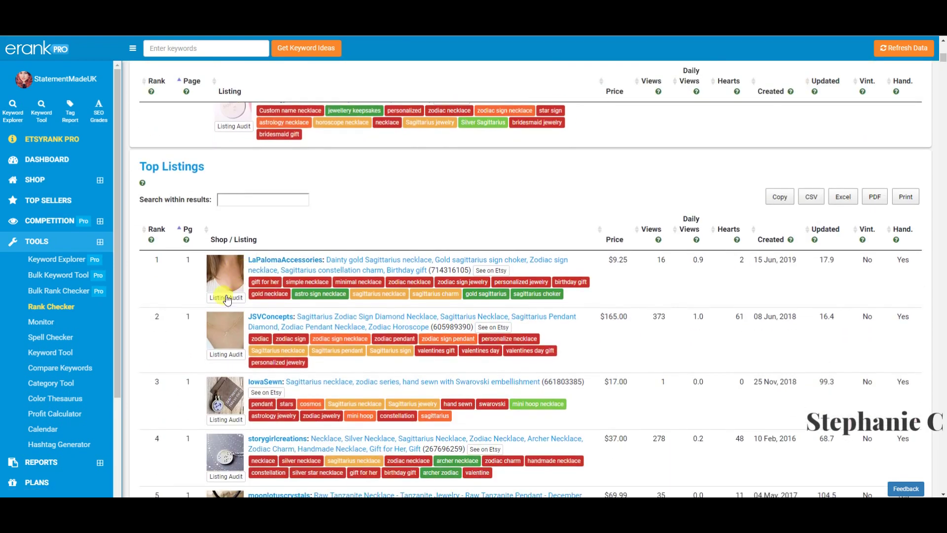
scroll(272, 209, "down", 1)
scroll(272, 210, "down", 9)
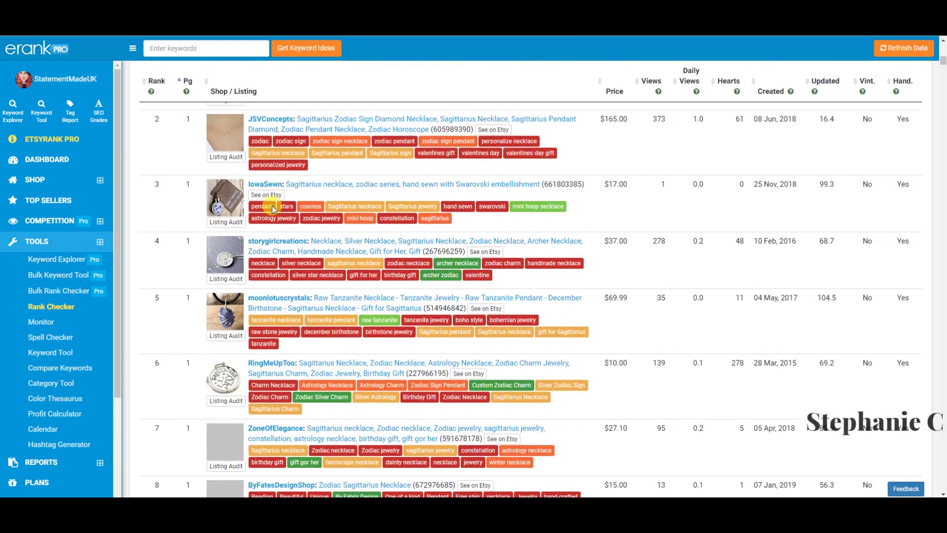
scroll(273, 209, "down", 2)
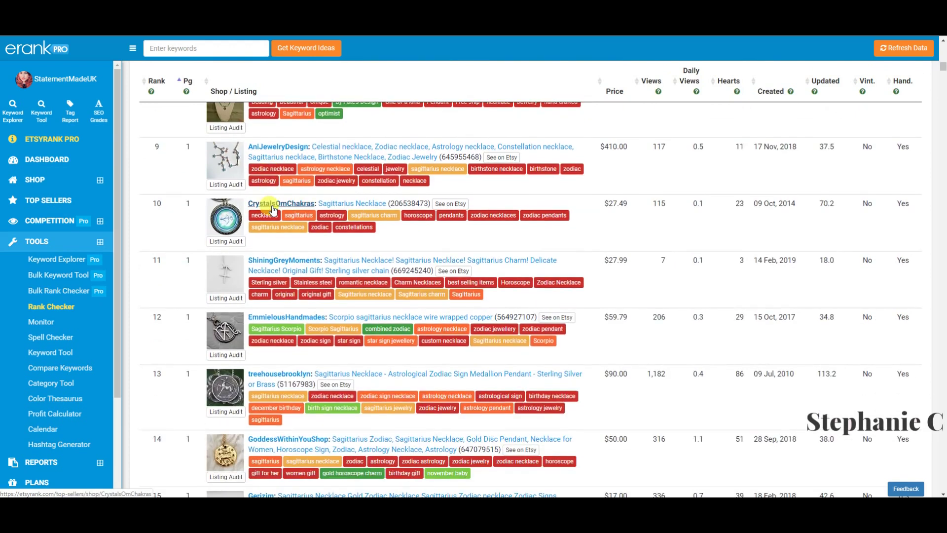
scroll(272, 210, "up", 11)
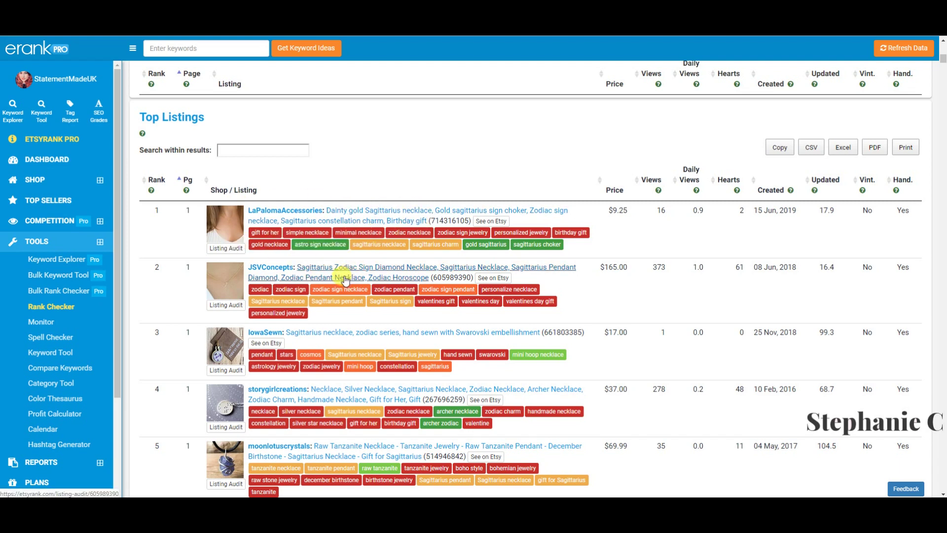
scroll(346, 274, "down", 2)
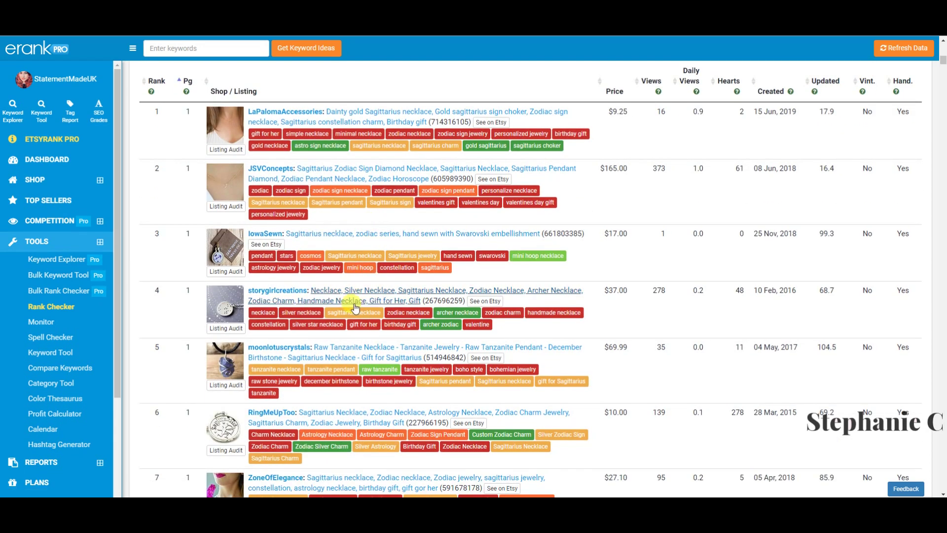
scroll(365, 355, "down", 2)
scroll(365, 386, "down", 2)
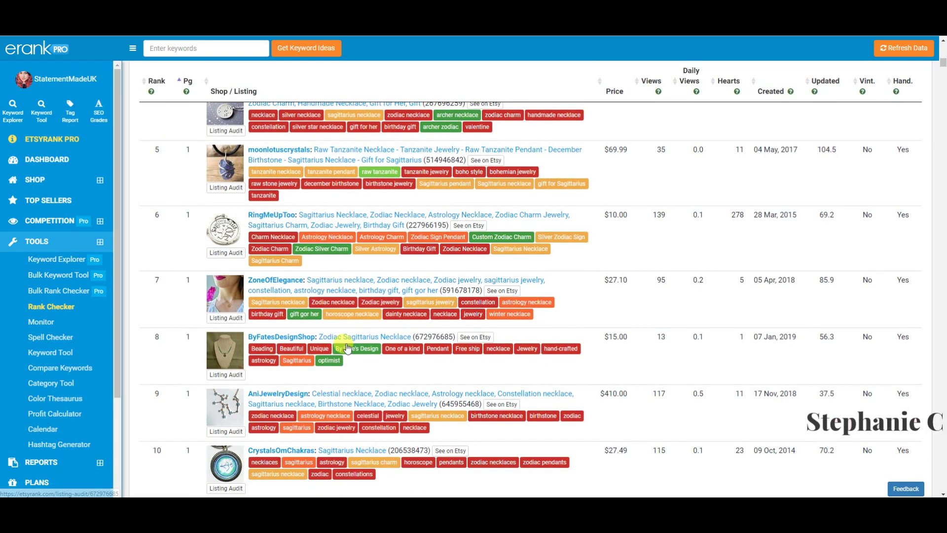
scroll(374, 333, "down", 2)
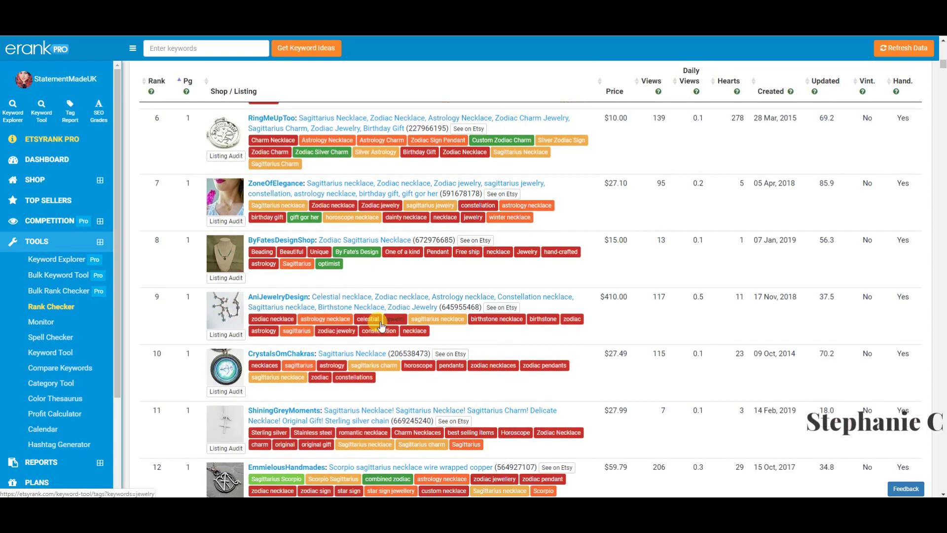
scroll(359, 352, "down", 2)
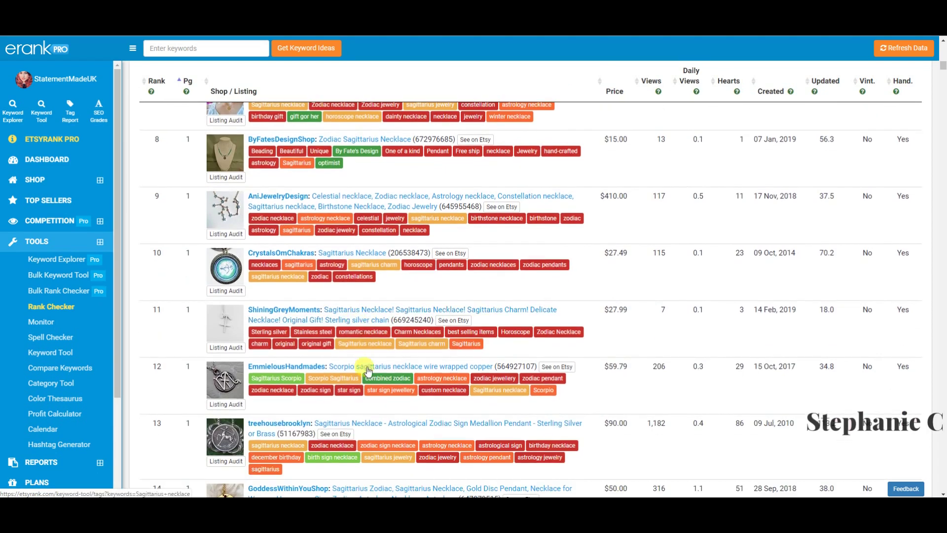
scroll(393, 367, "down", 1)
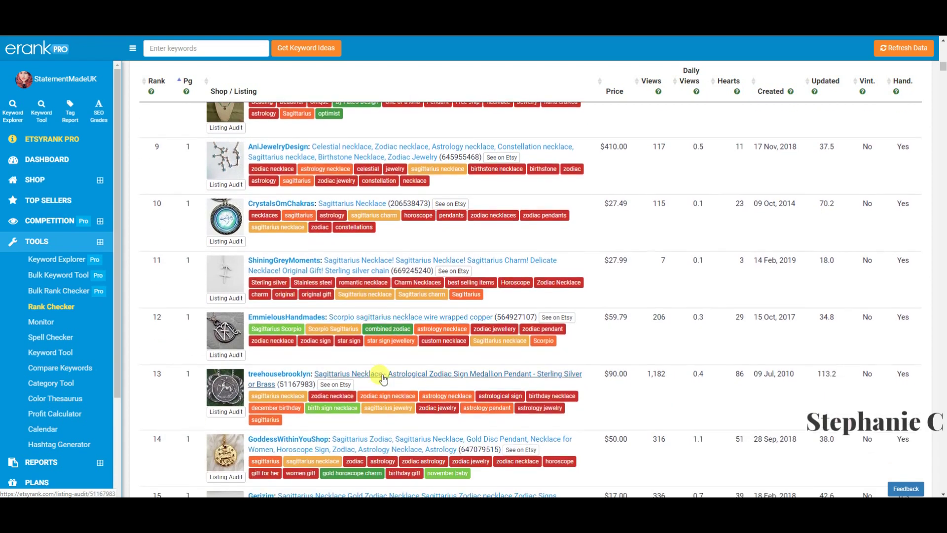
scroll(380, 375, "down", 1)
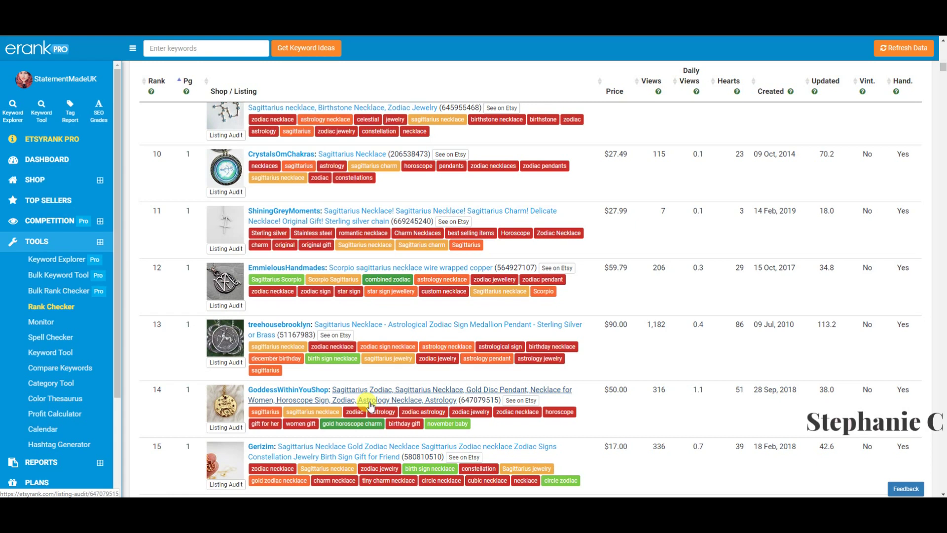
scroll(371, 405, "up", 20)
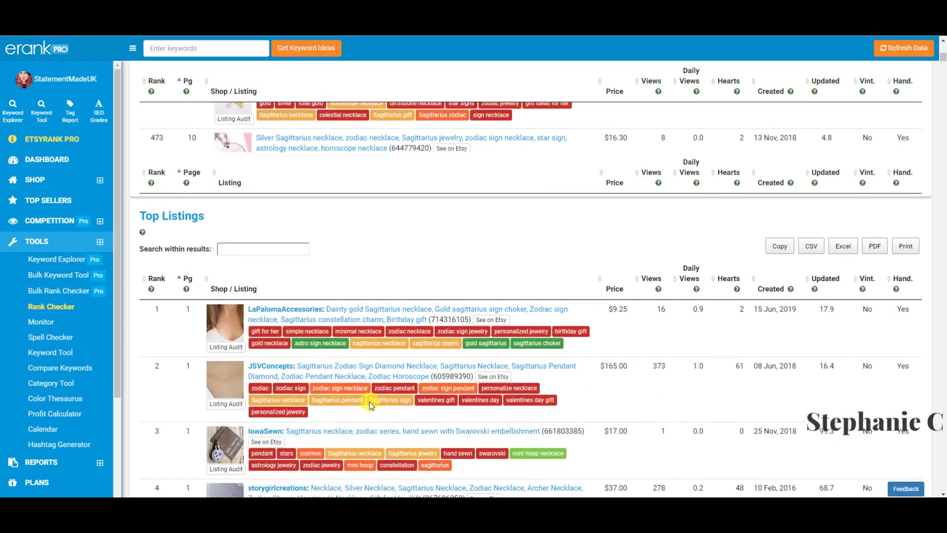
scroll(371, 405, "up", 4)
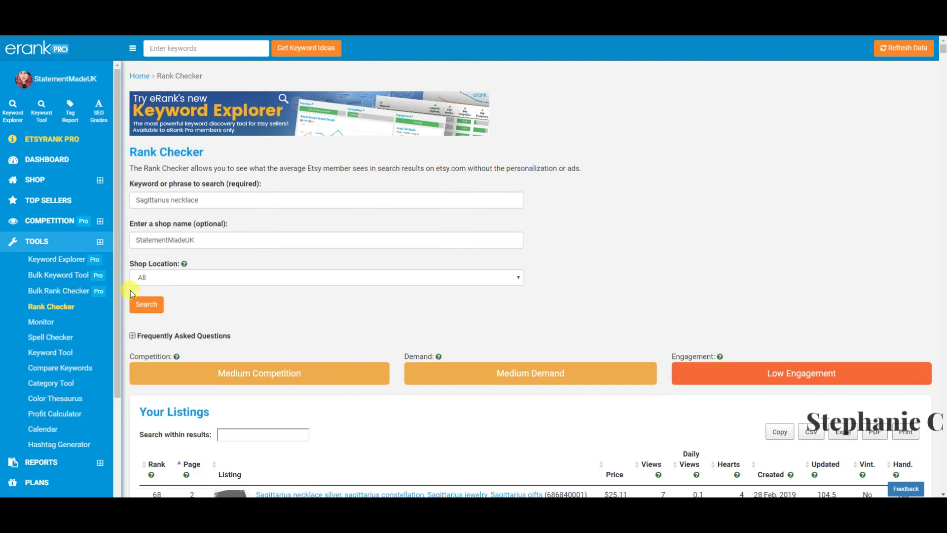
Step: Open the keyword Monitor tool and view its Edit Keywords page
left_click(55, 327)
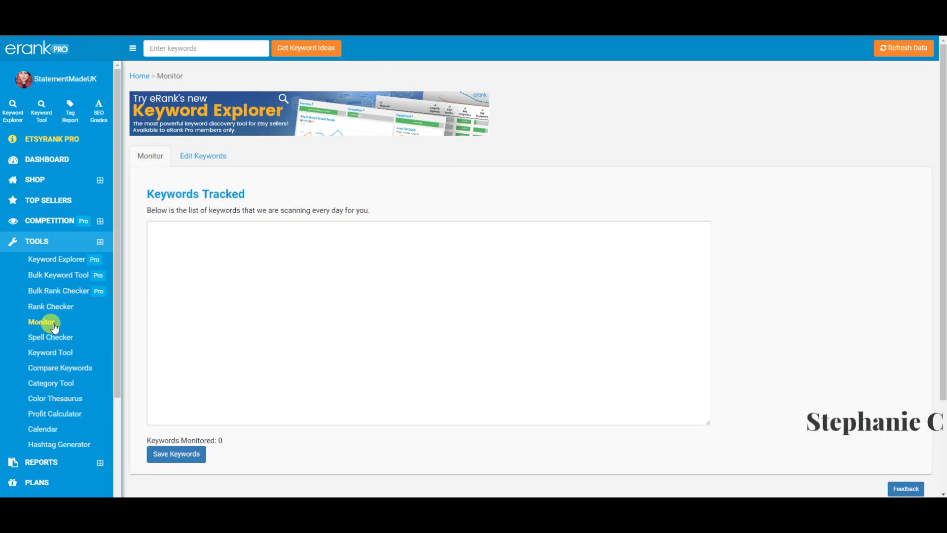
scroll(211, 257, "down", 3)
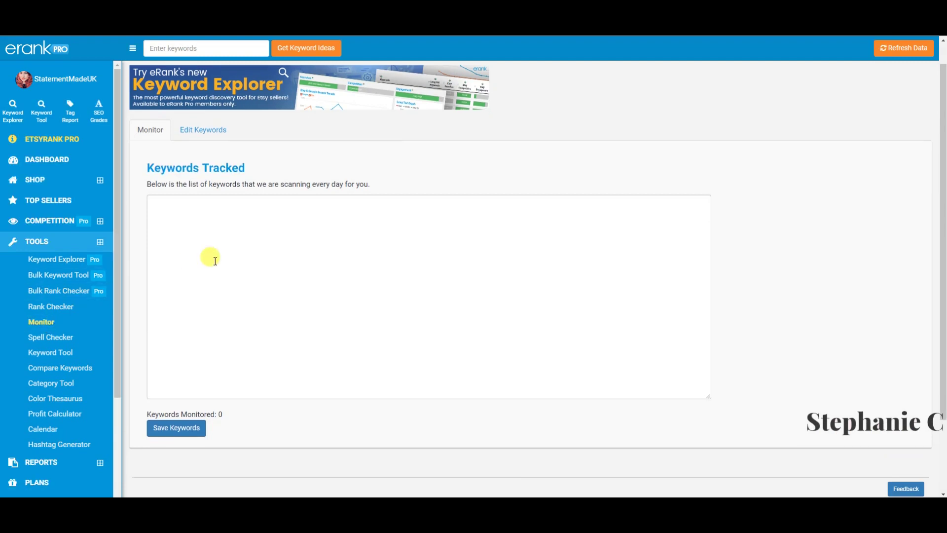
scroll(215, 261, "up", 3)
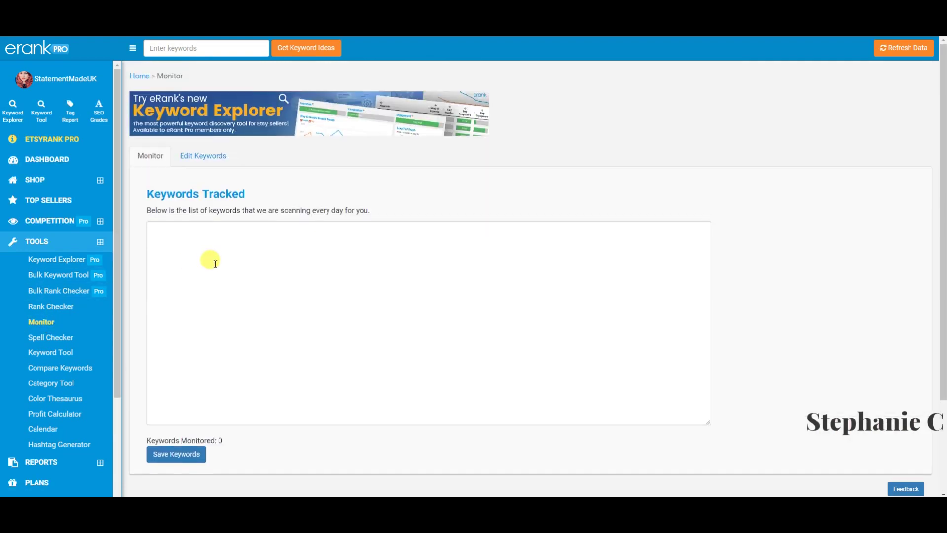
left_click(197, 155)
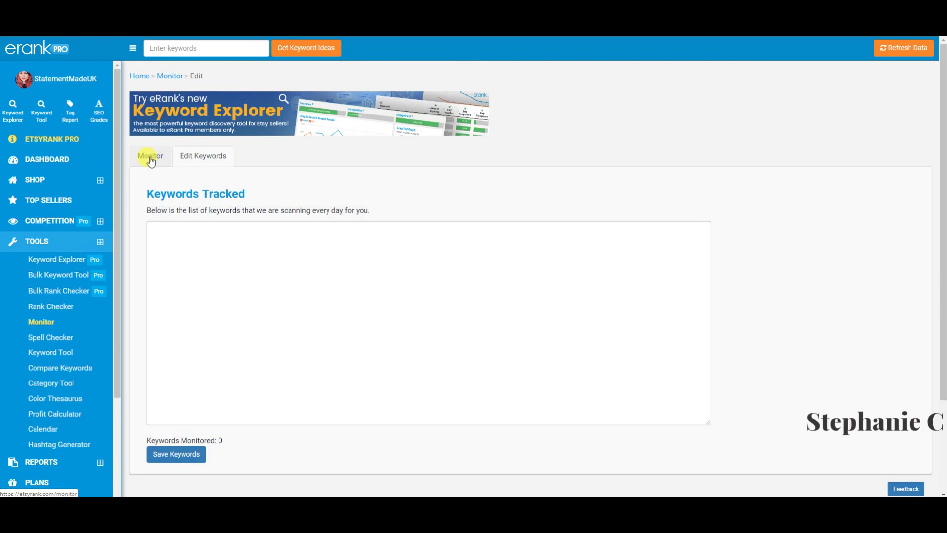
Step: Add "silver elephant necklace" to the Monitor's tracked keywords and save the list
left_click(194, 239)
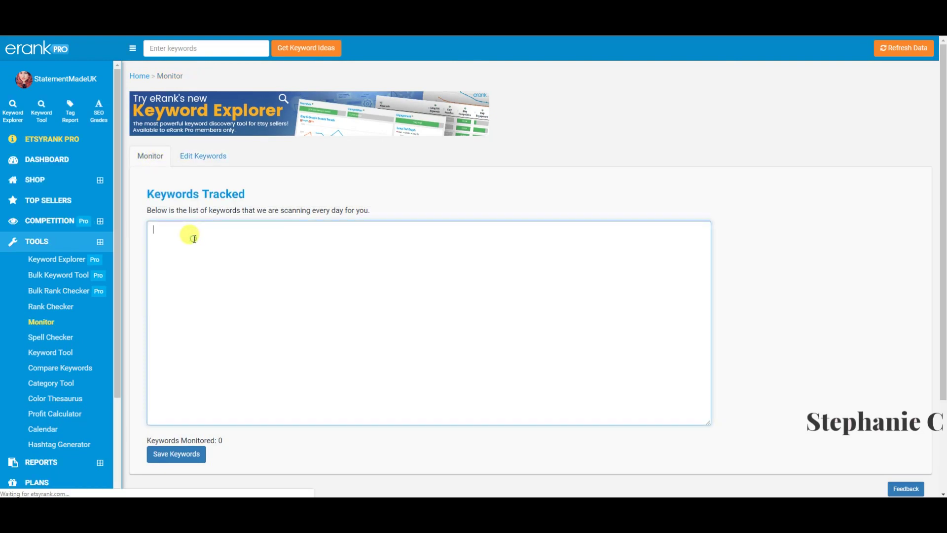
type("silve")
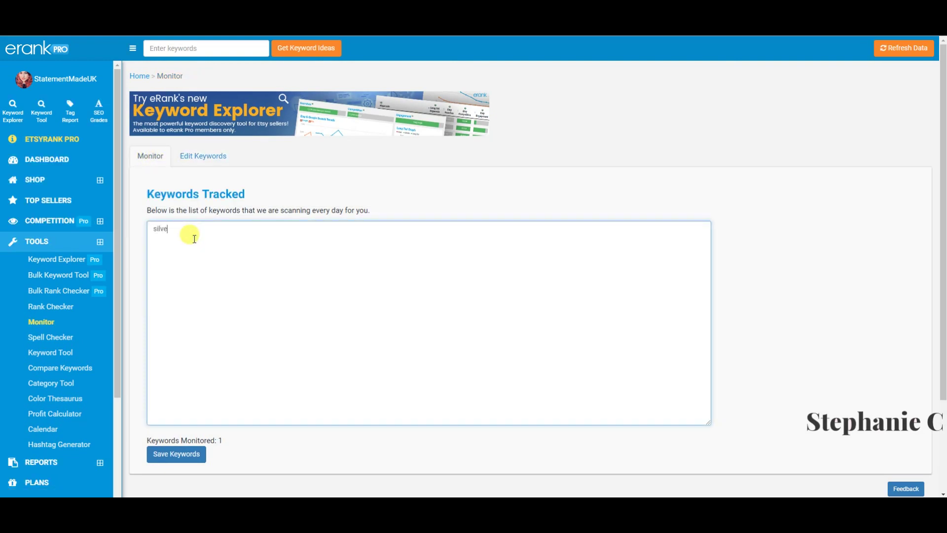
type("r elephat")
type("nt necklae")
key("BackSpace")
type("ce")
left_click(181, 460)
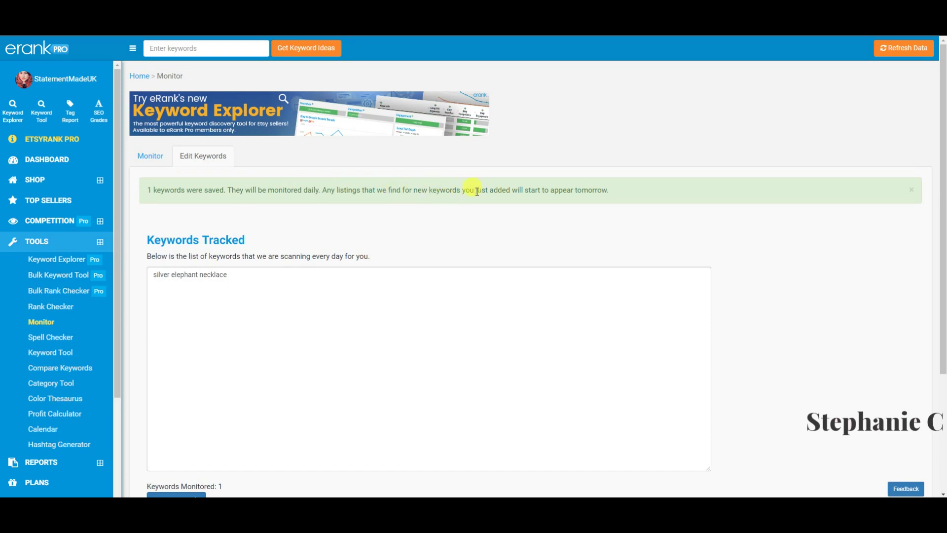
scroll(562, 197, "down", 3)
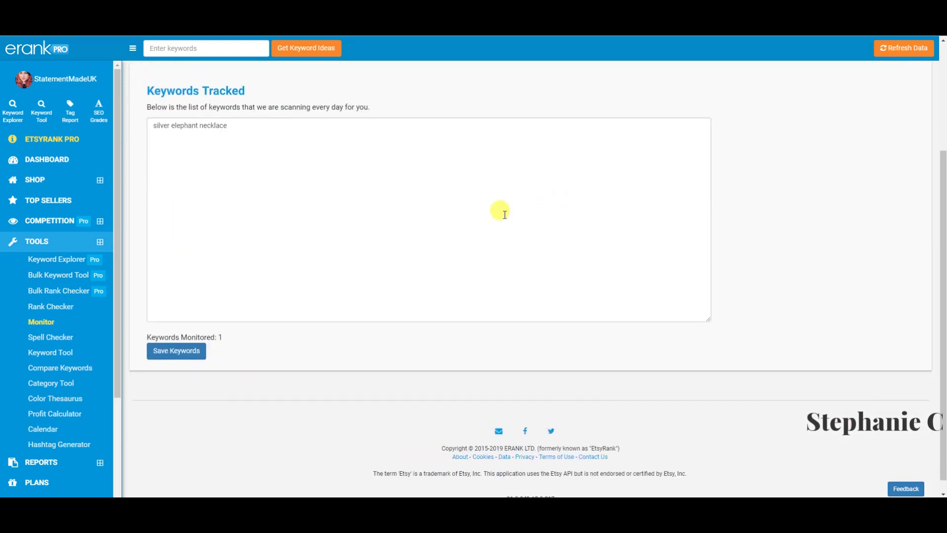
scroll(500, 212, "up", 3)
scroll(232, 161, "up", 1)
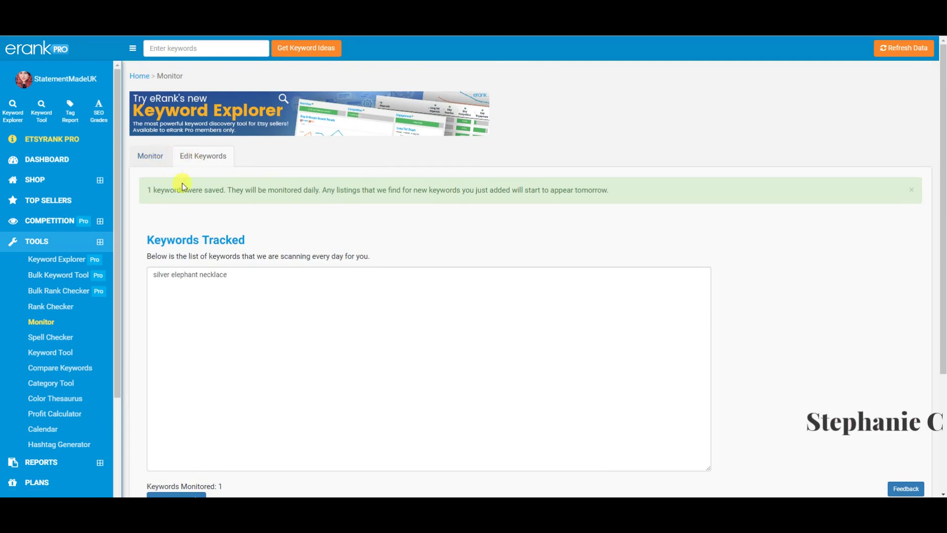
scroll(124, 259, "down", 1)
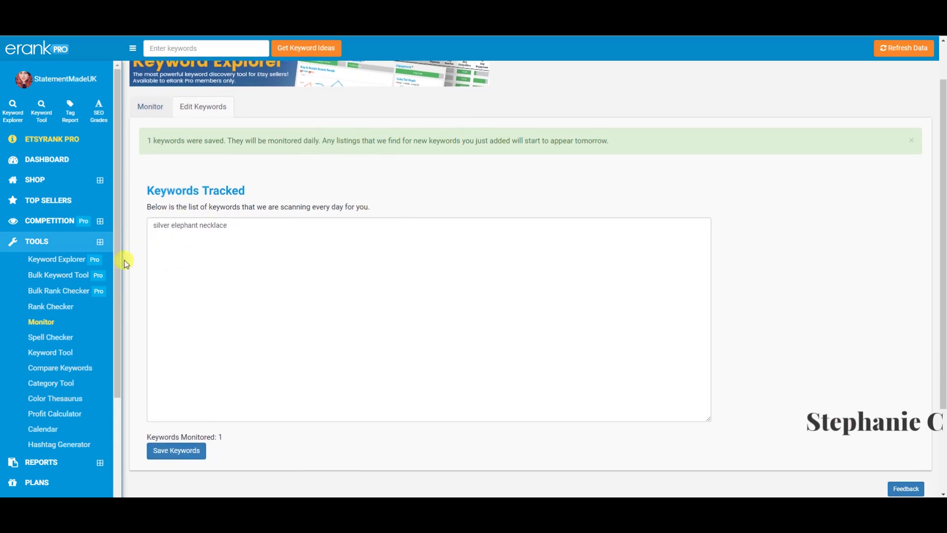
Step: View the Spell Checker page, and look through the Keyword Tool's introduction covering listing analysis, popular tags and price ranges
left_click(68, 337)
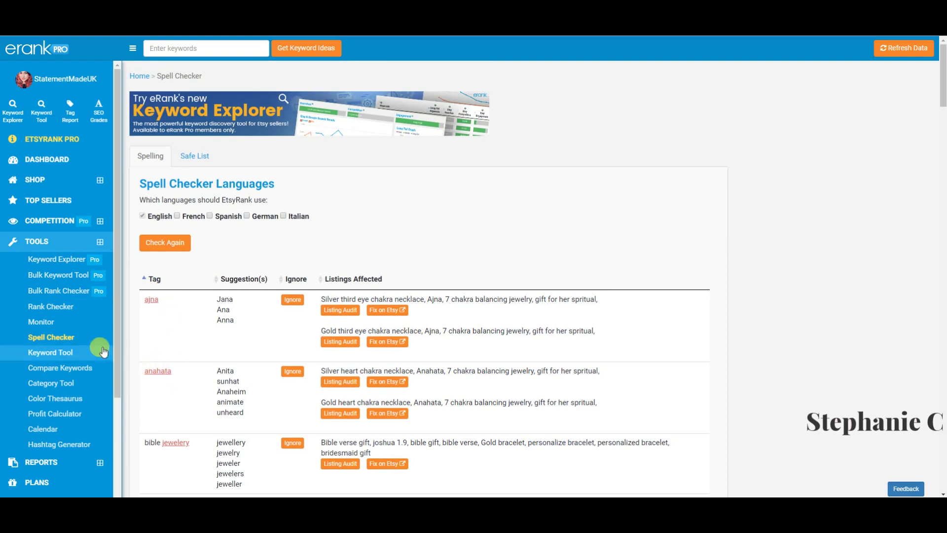
left_click(66, 354)
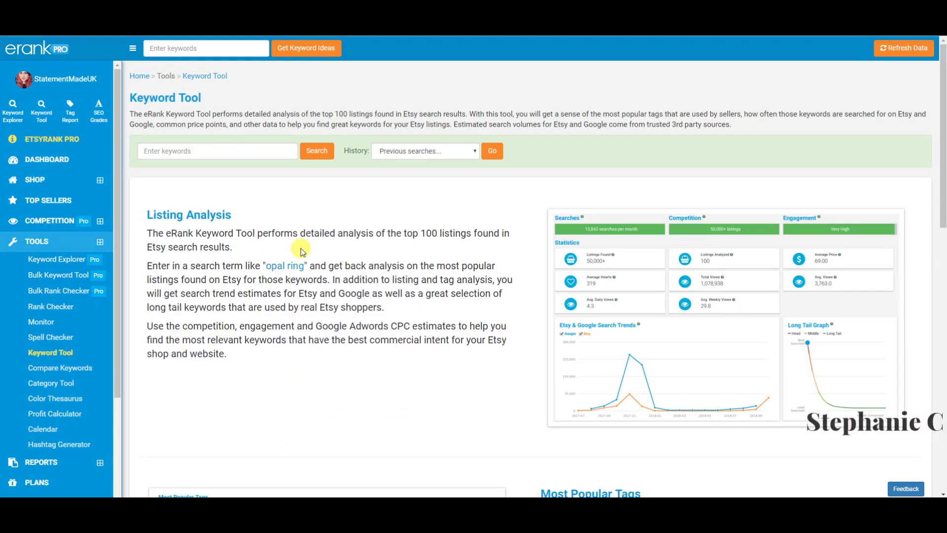
scroll(326, 191, "down", 7)
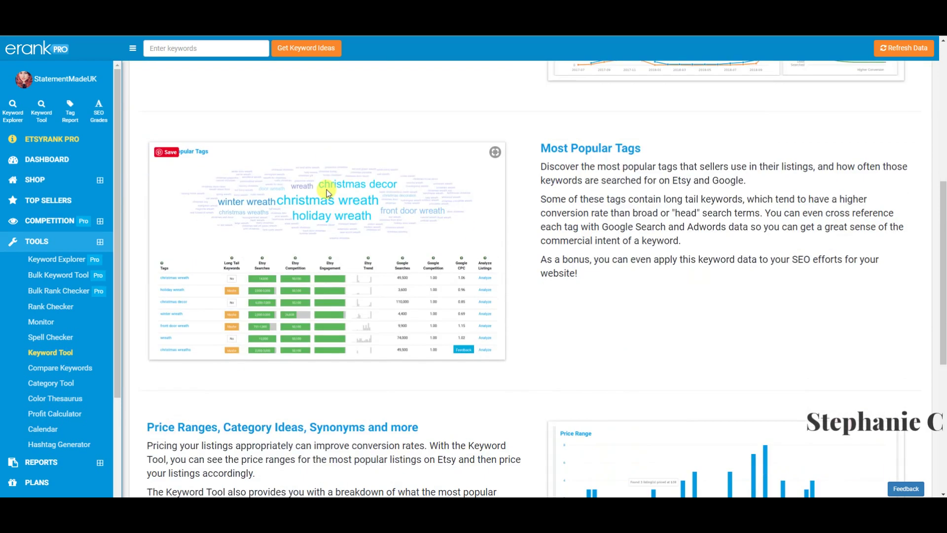
scroll(326, 190, "down", 6)
scroll(325, 190, "up", 13)
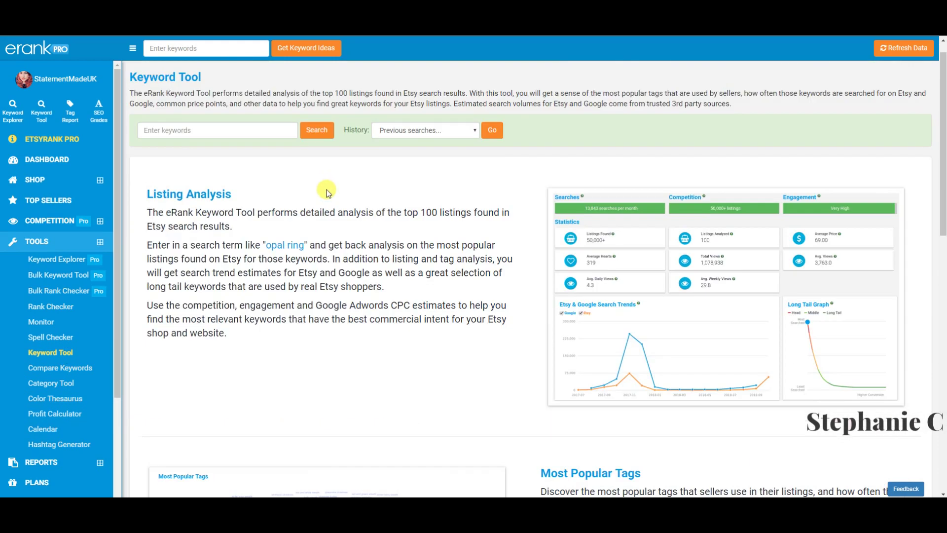
scroll(328, 192, "down", 1)
scroll(326, 189, "down", 5)
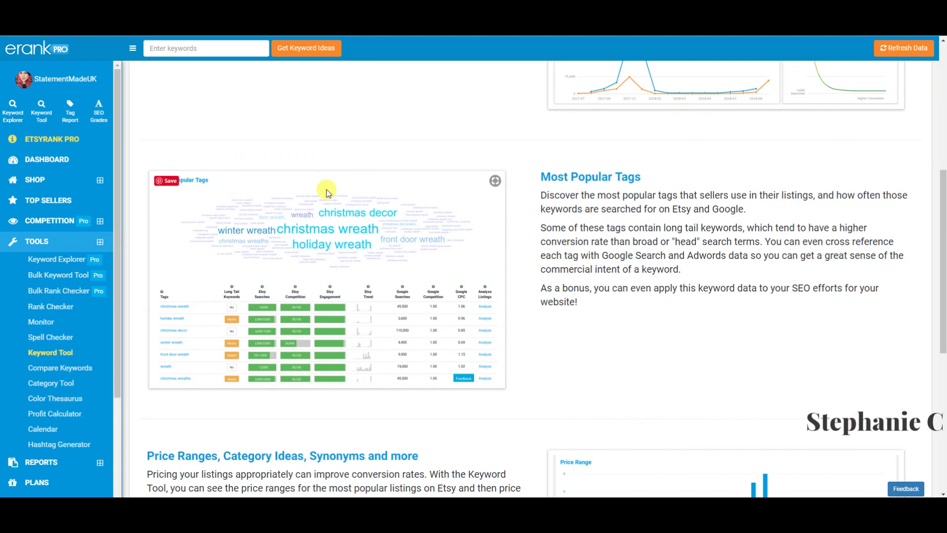
scroll(327, 189, "down", 5)
scroll(327, 189, "up", 10)
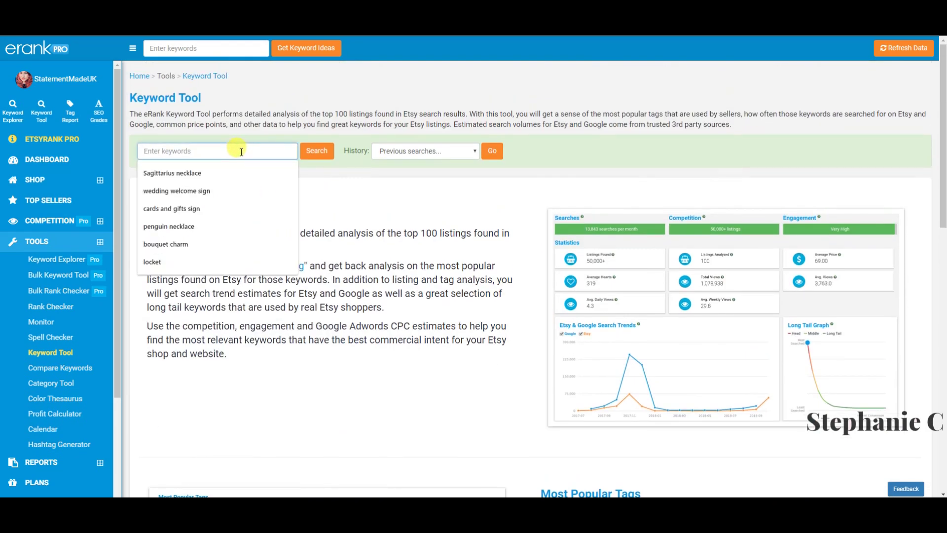
Step: Search the Keyword Tool for "Sagittarius necklace"
left_click(231, 175)
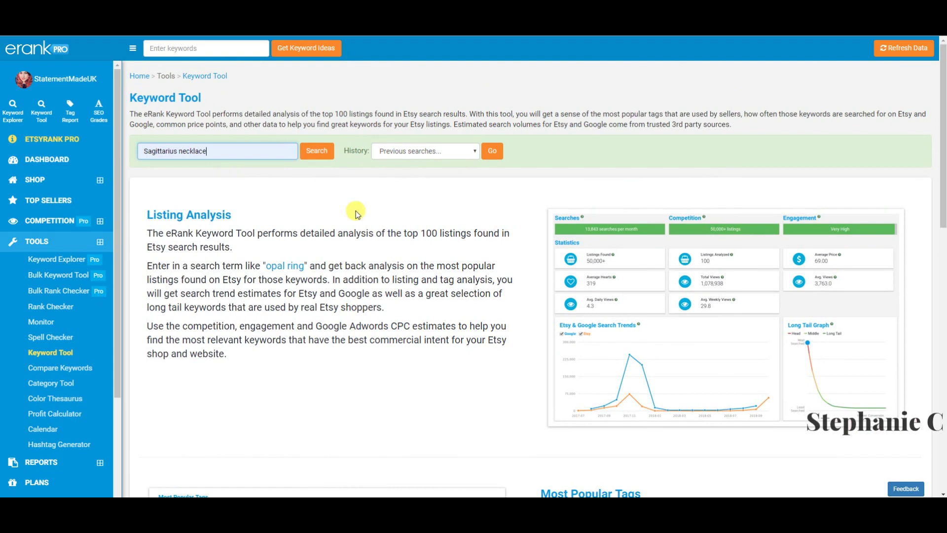
left_click(318, 152)
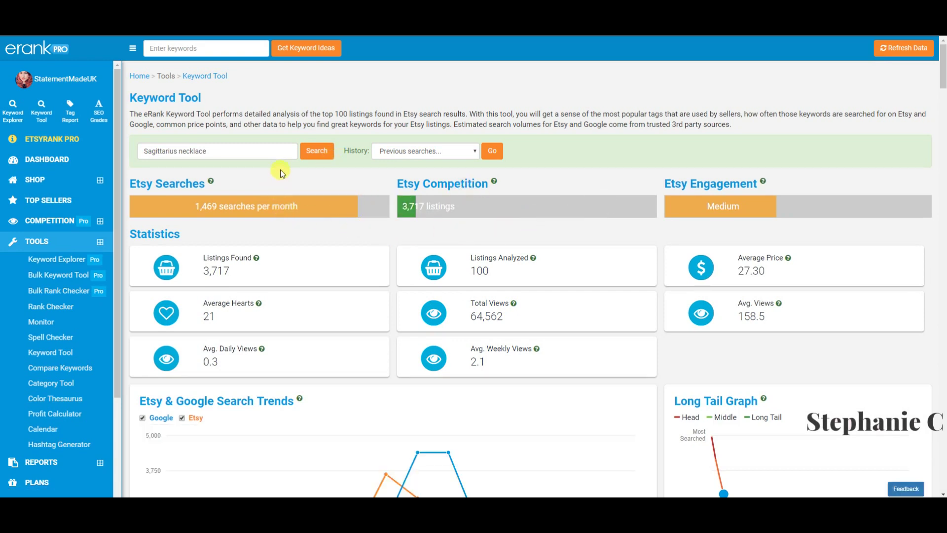
left_click(221, 149)
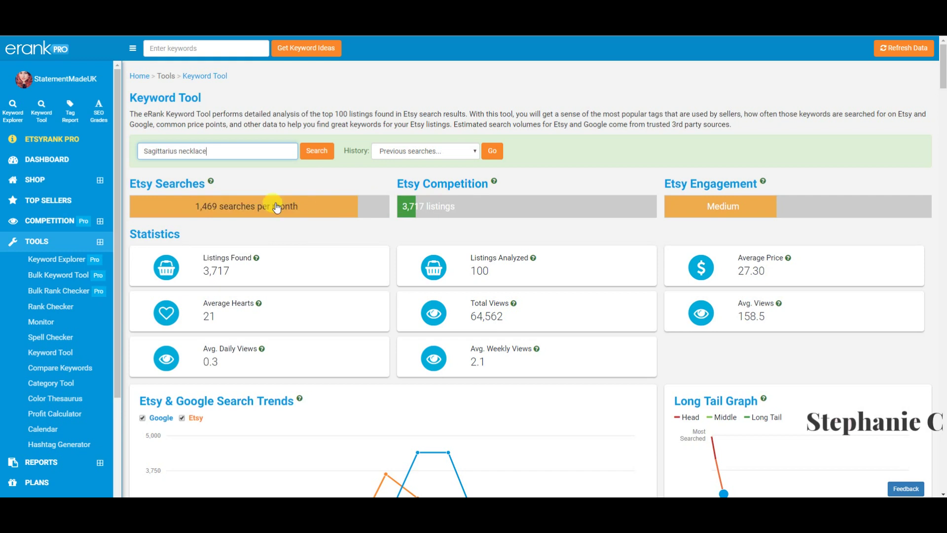
Step: Examine the keyword's statistics, Etsy and Google search trends, long tail graph and most popular tags
scroll(405, 229, "down", 1)
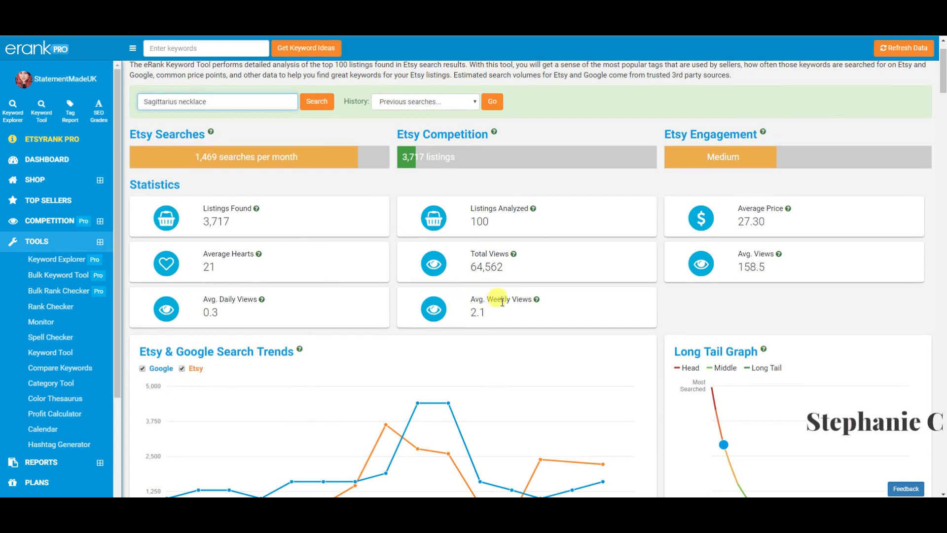
scroll(661, 237, "down", 2)
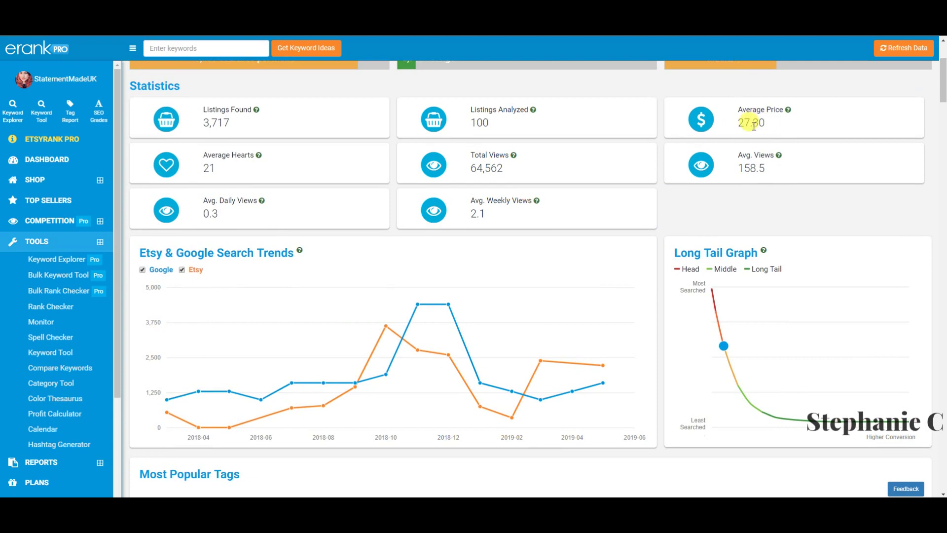
scroll(765, 162, "down", 2)
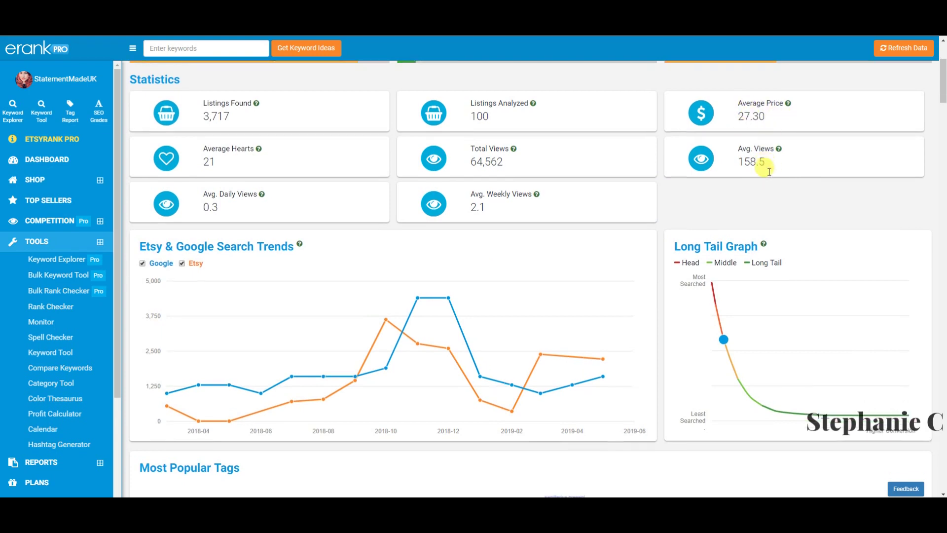
scroll(562, 277, "down", 5)
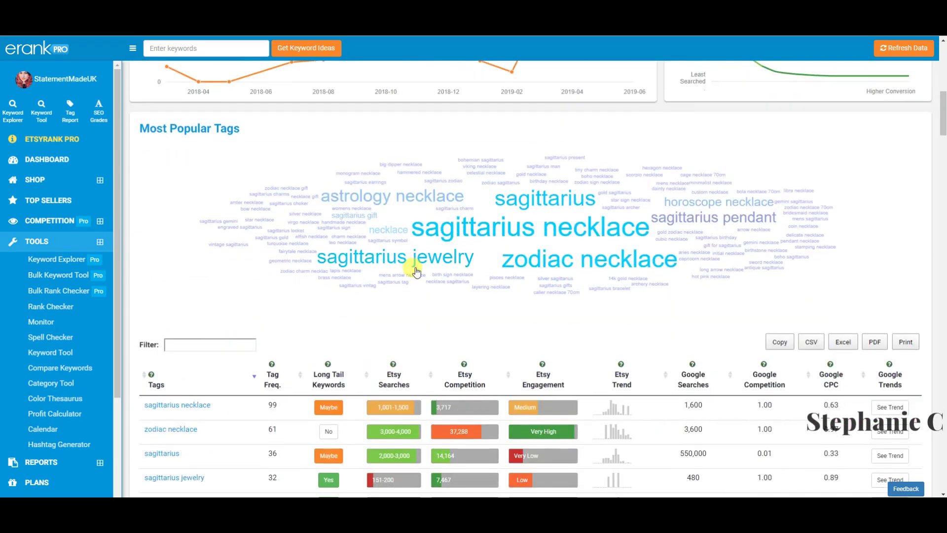
scroll(451, 249, "down", 6)
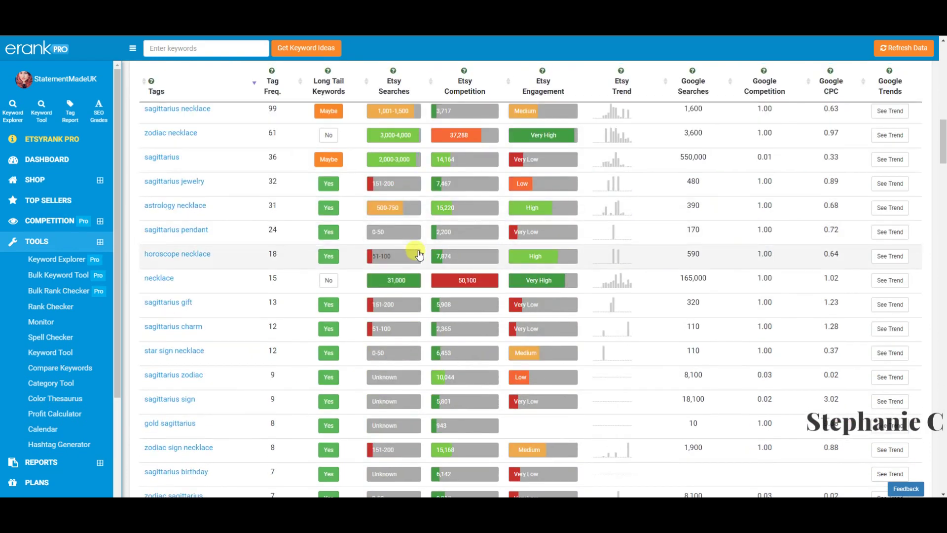
scroll(481, 232, "up", 2)
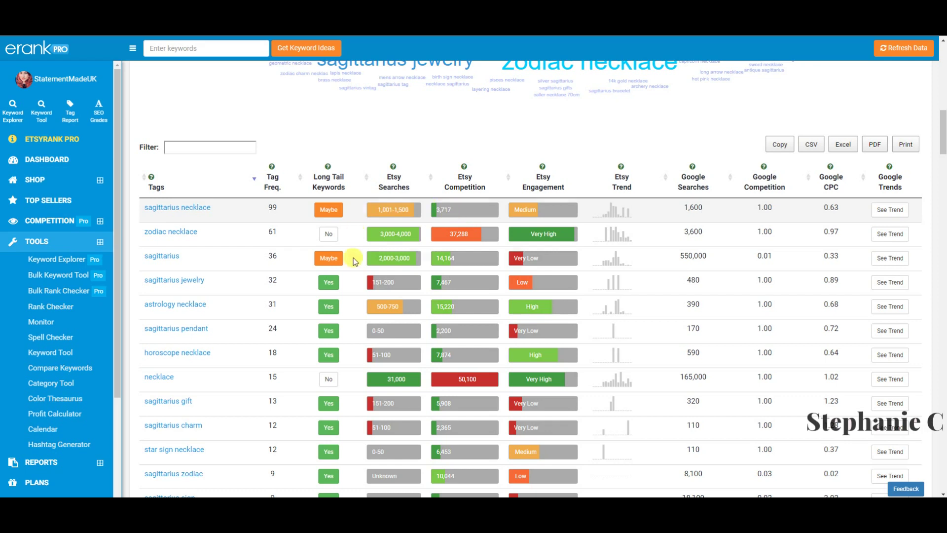
Step: Sort the popular tags by Etsy competition, lowest first, and find the first tags that have competition figures
left_click(465, 181)
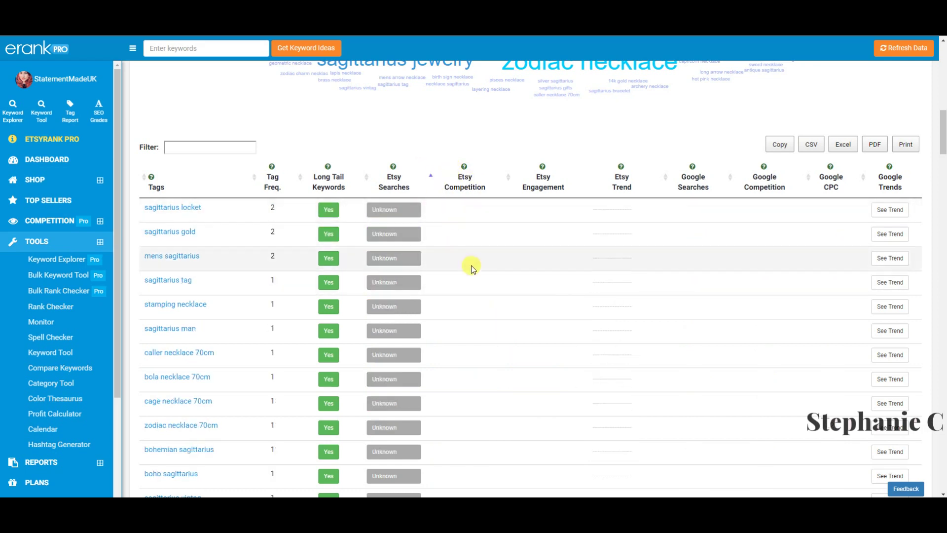
scroll(469, 177, "down", 3)
scroll(467, 183, "down", 2)
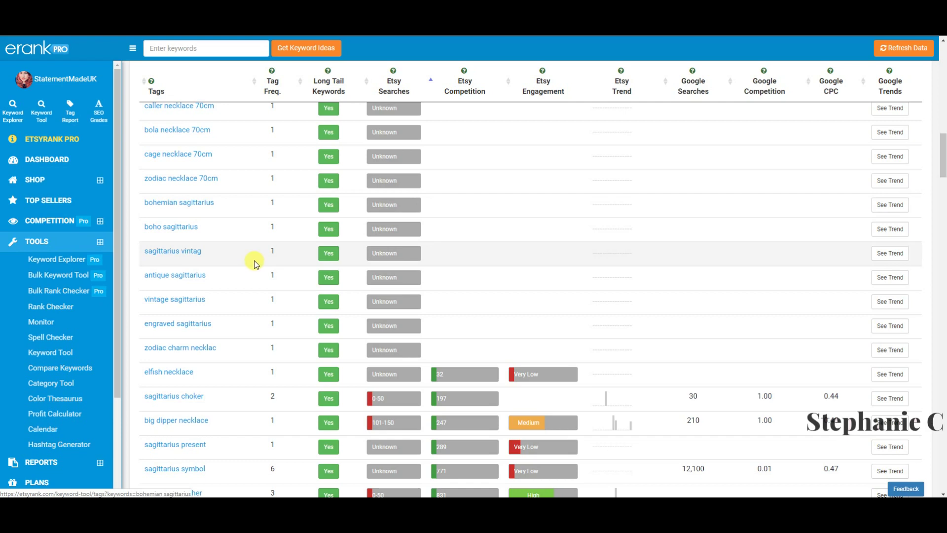
scroll(183, 227, "up", 1)
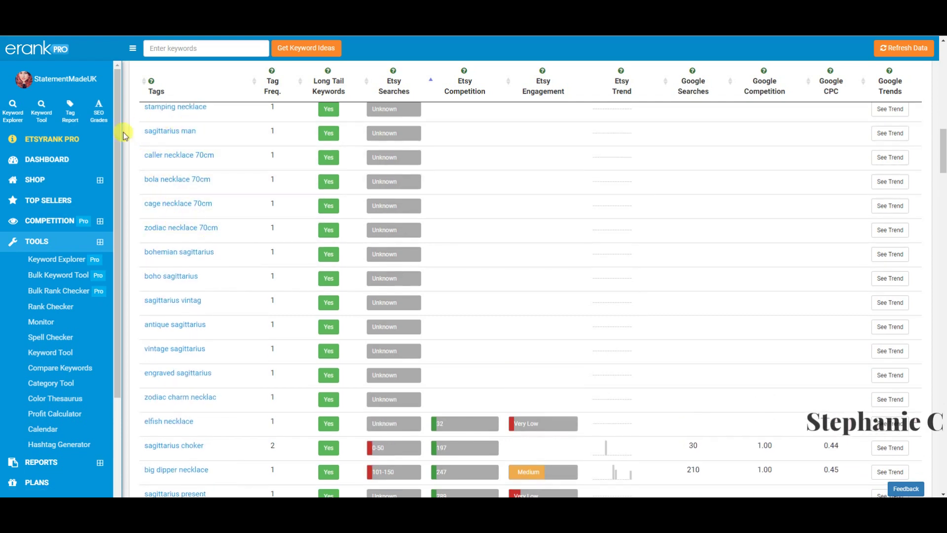
scroll(276, 158, "down", 5)
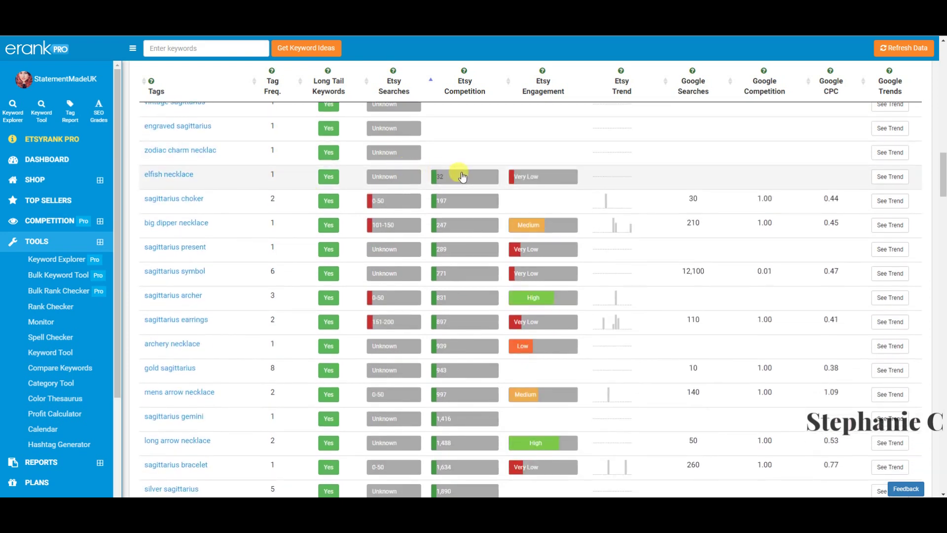
Step: Compare the low-competition tags by Etsy searches, competition, engagement and long tail status, from "big dipper necklace" to the Sagittarius gift tags
scroll(460, 178, "down", 1)
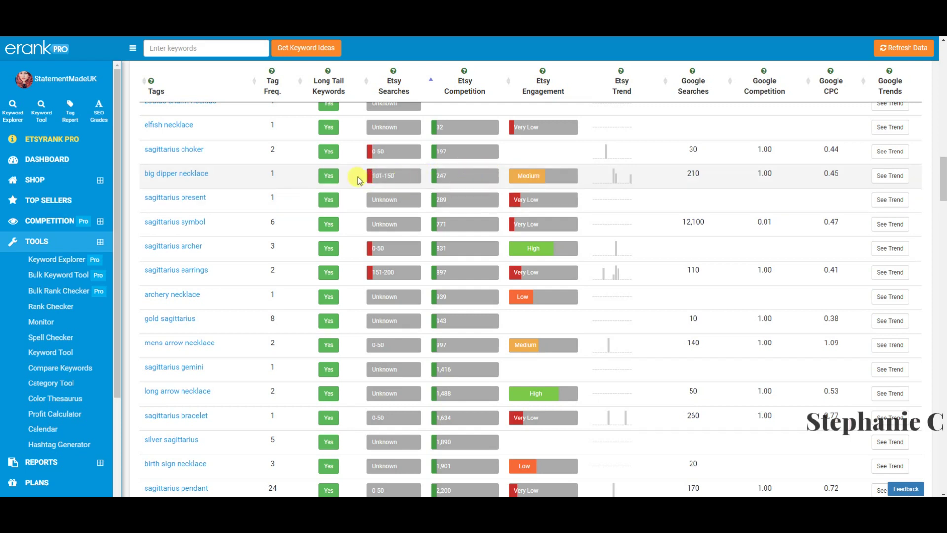
scroll(388, 186, "down", 1)
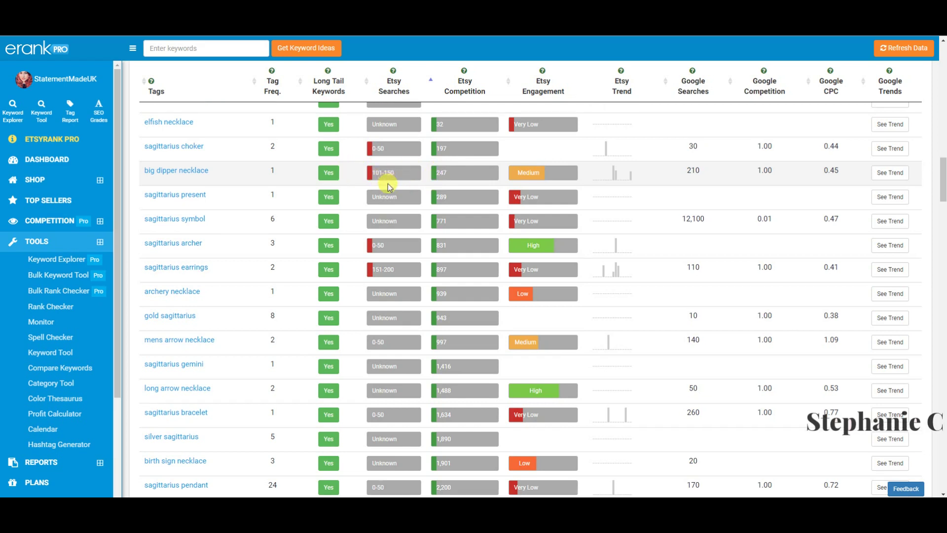
scroll(387, 183, "down", 1)
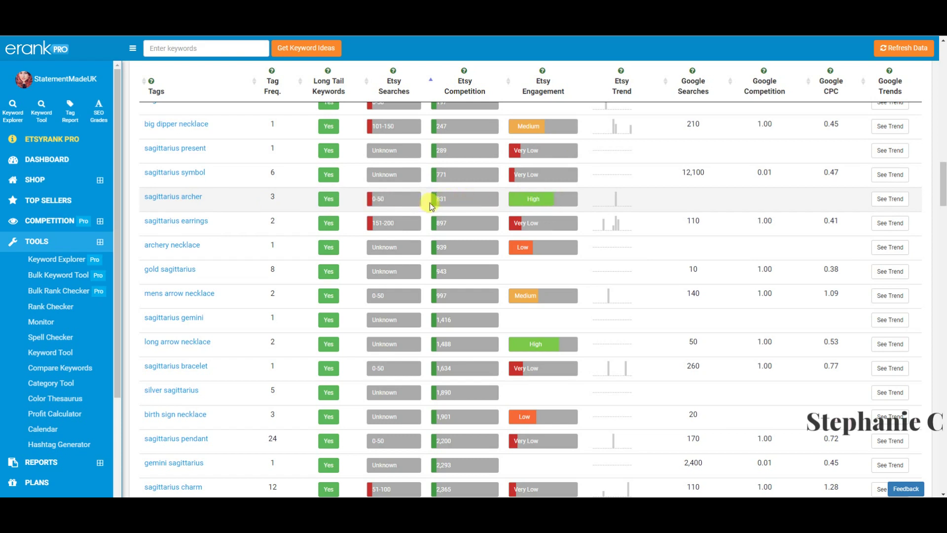
scroll(447, 200, "down", 4)
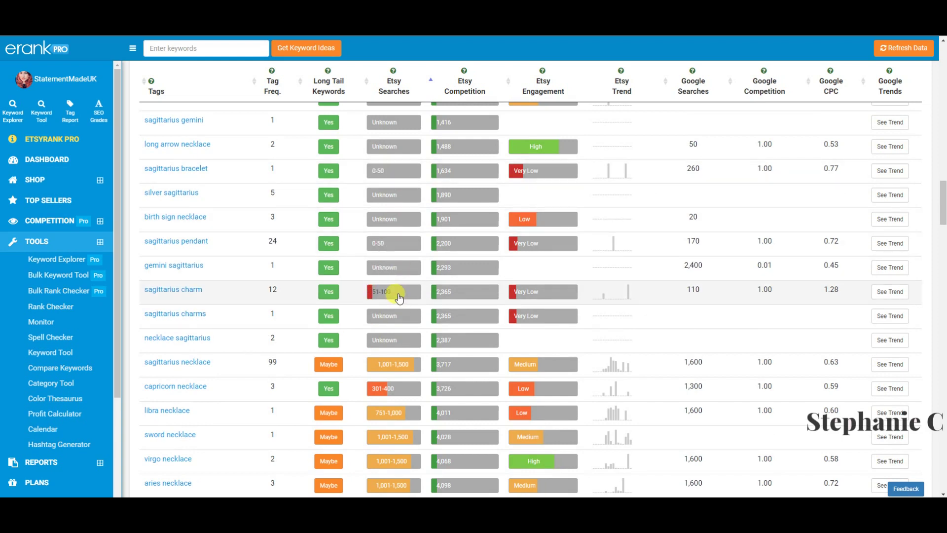
scroll(398, 296, "down", 1)
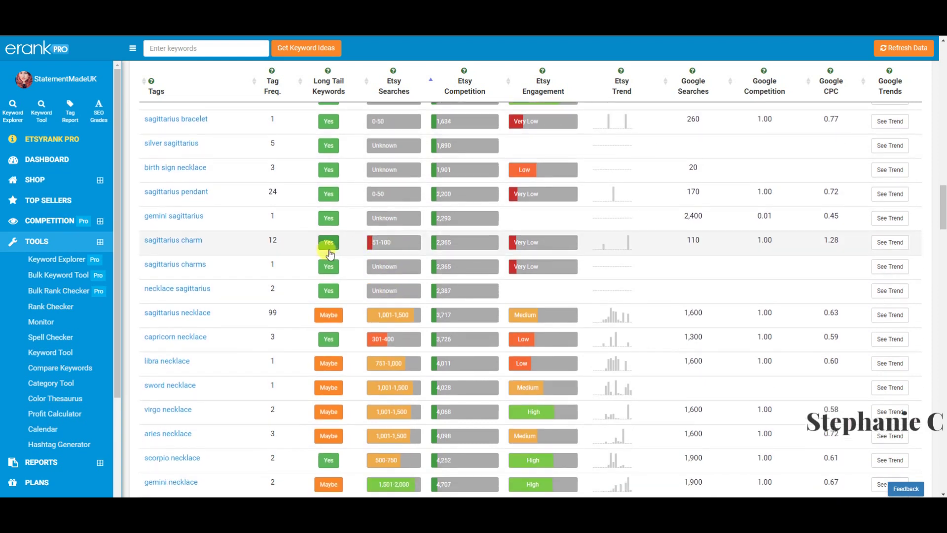
scroll(486, 243, "down", 1)
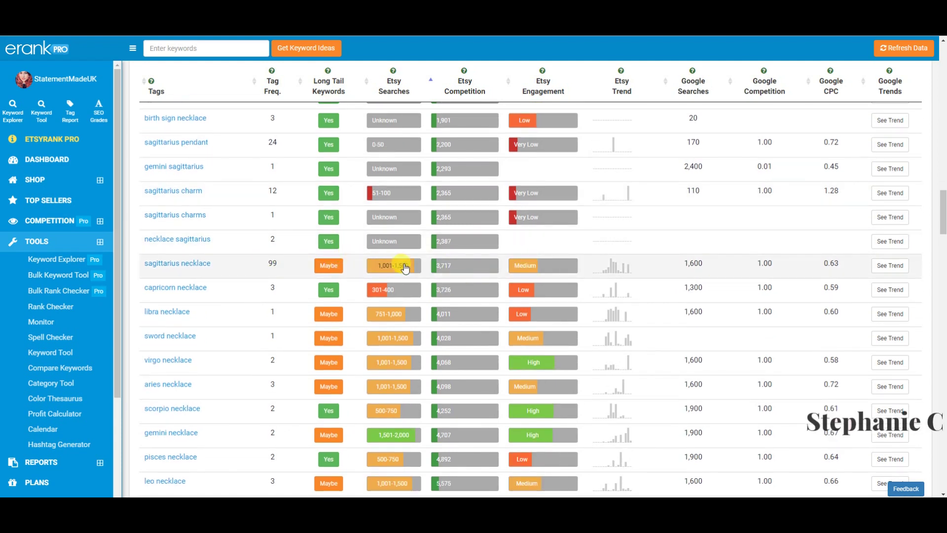
scroll(404, 267, "down", 1)
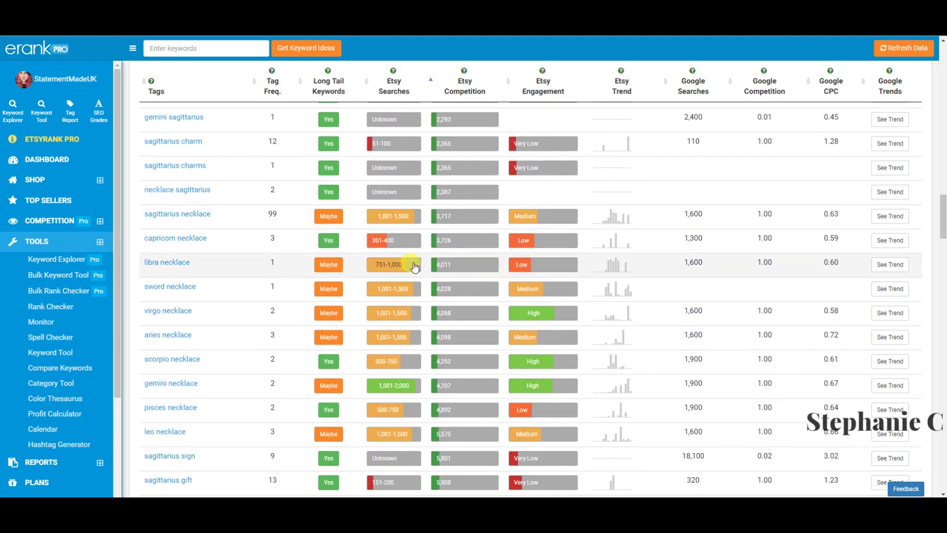
scroll(333, 279, "down", 1)
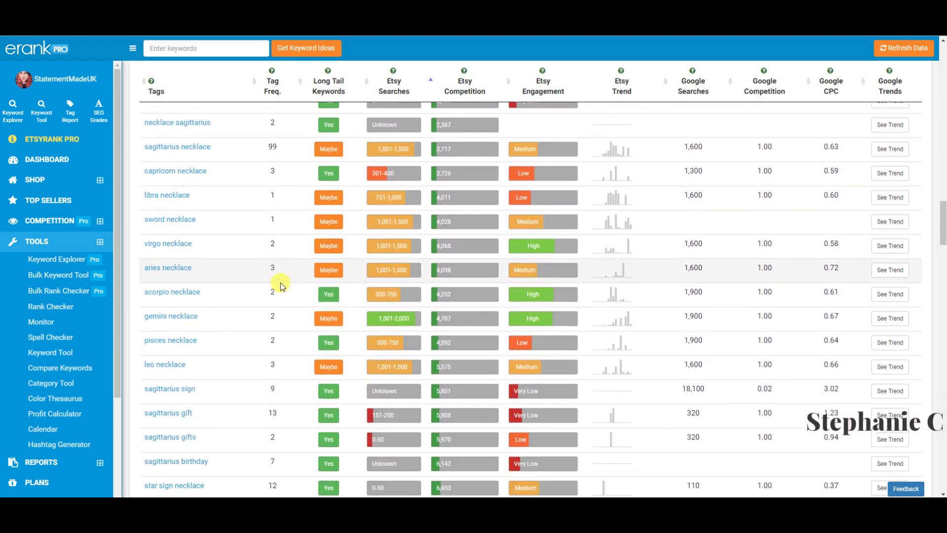
scroll(281, 286, "down", 1)
scroll(278, 296, "down", 1)
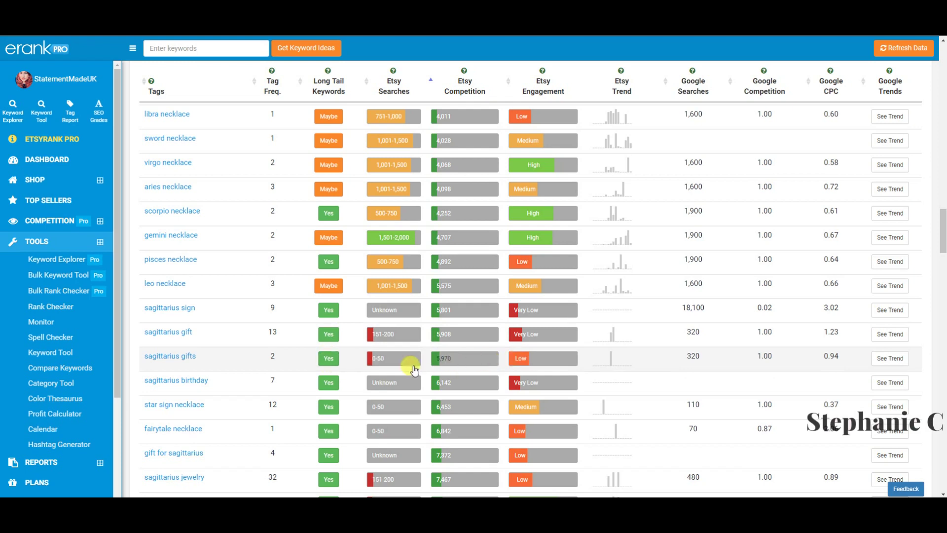
scroll(384, 367, "down", 1)
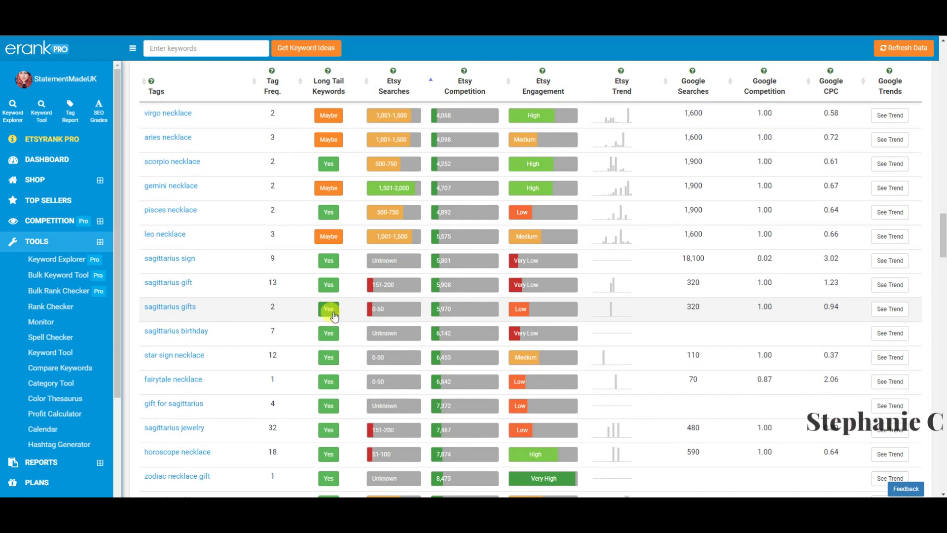
Step: Compare searches, competition, engagement and long tail status for the higher-competition tags, from "sagittarius gifts" to "zodiac necklace"
scroll(332, 316, "down", 1)
scroll(331, 315, "down", 1)
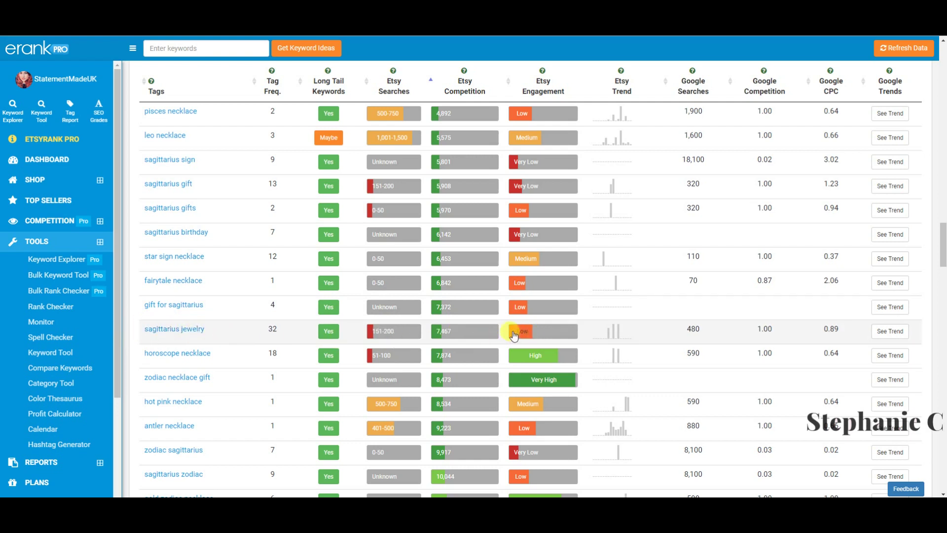
scroll(347, 323, "down", 4)
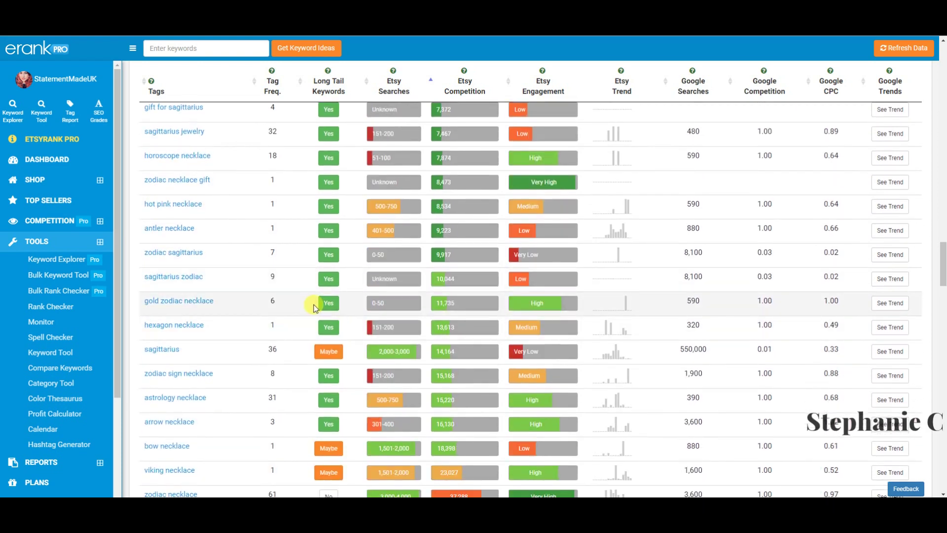
scroll(382, 315, "down", 1)
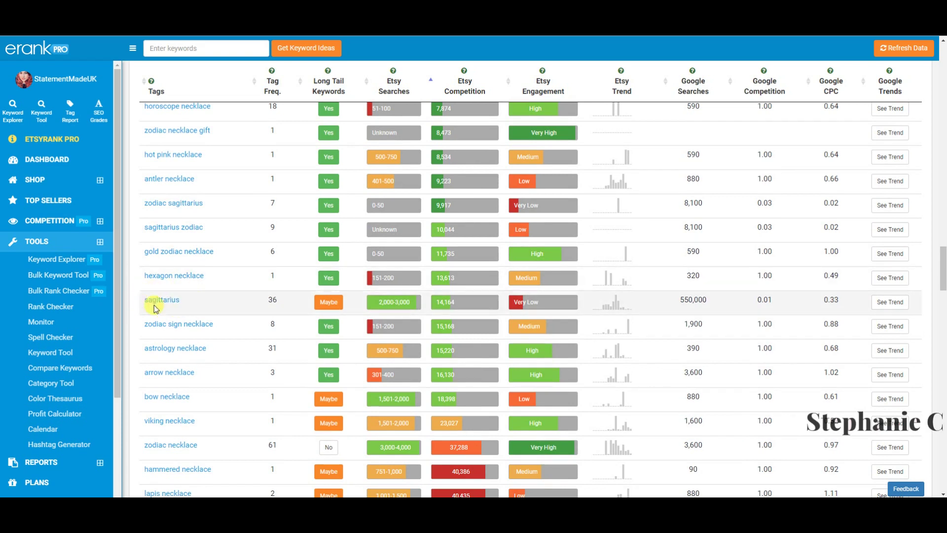
scroll(220, 301, "down", 1)
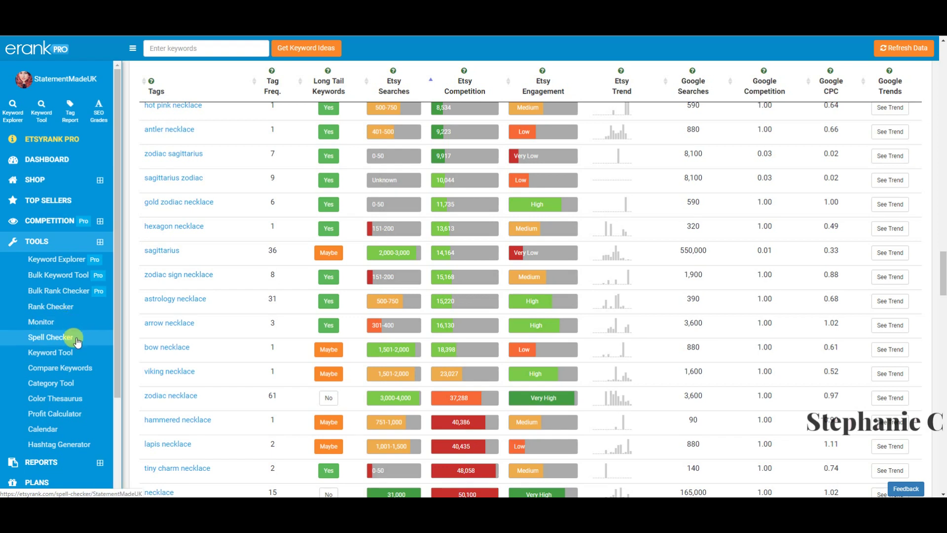
Step: Open the Compare Keywords tool and read how it compares up to four keywords
left_click(77, 370)
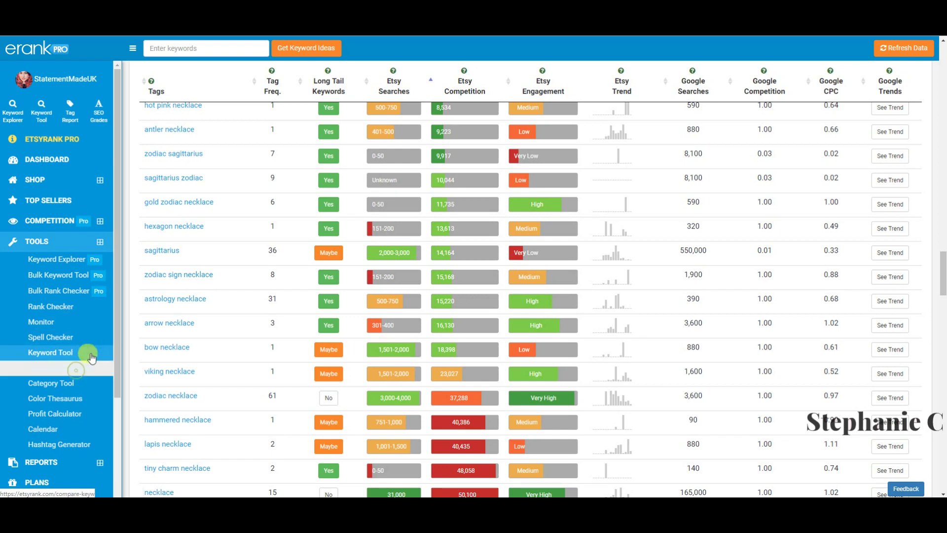
scroll(84, 340, "down", 3)
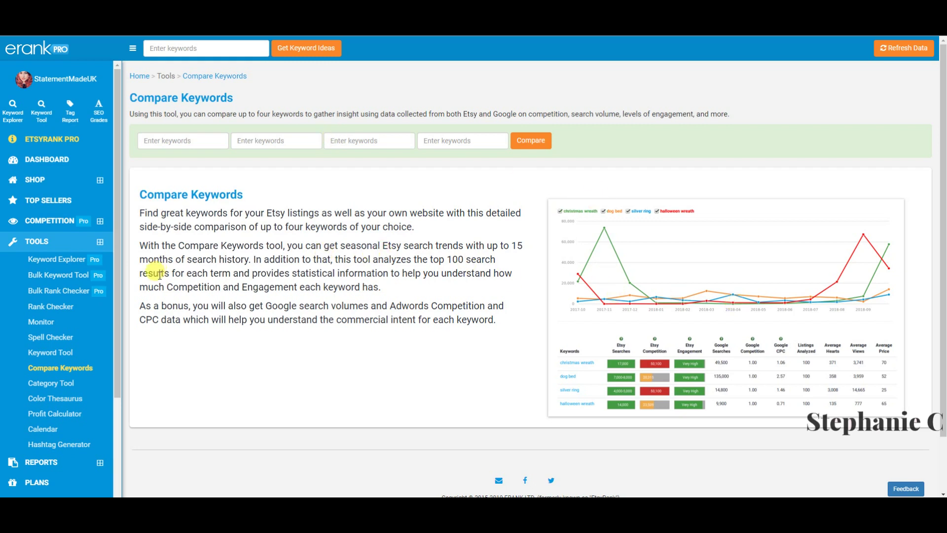
Step: Look up "Sagittarius necklace" in the Category Tool and review the most used categories with their popularity
left_click(69, 384)
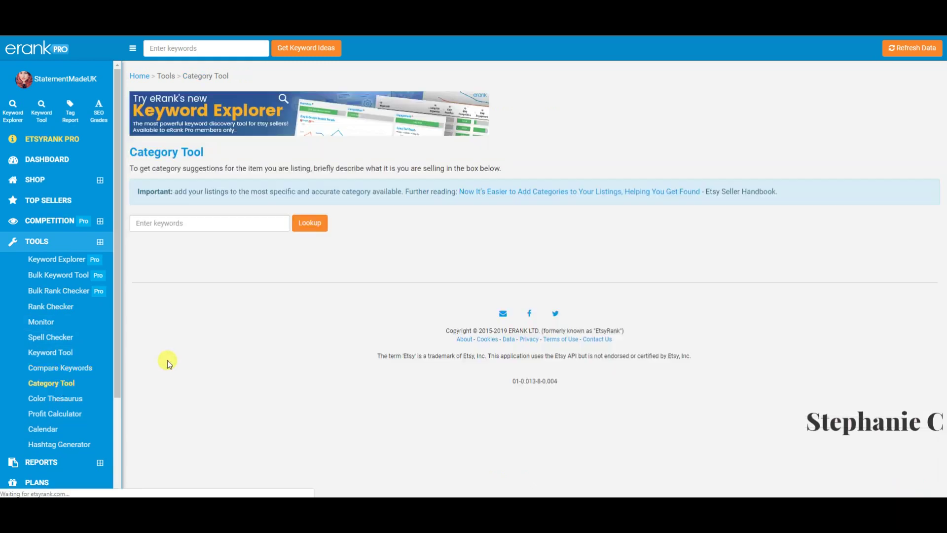
left_click(190, 221)
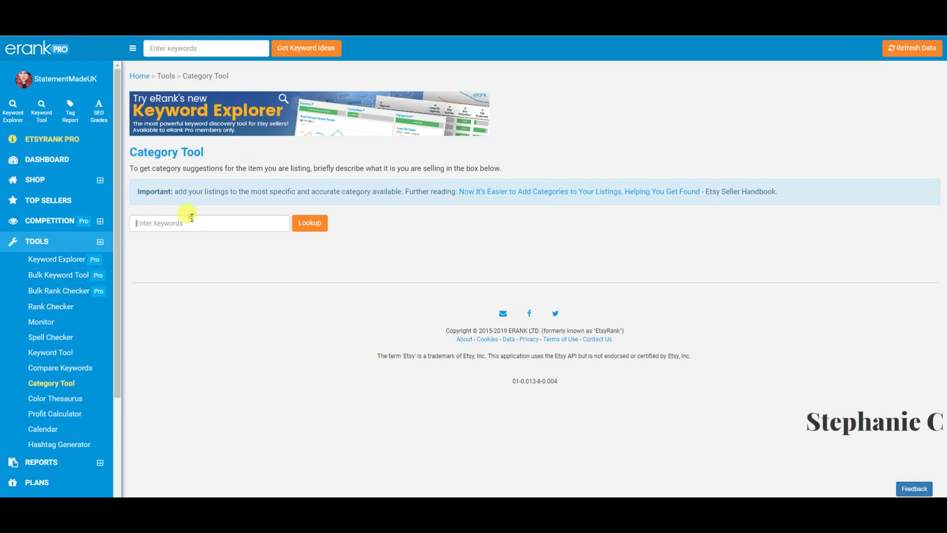
left_click(190, 246)
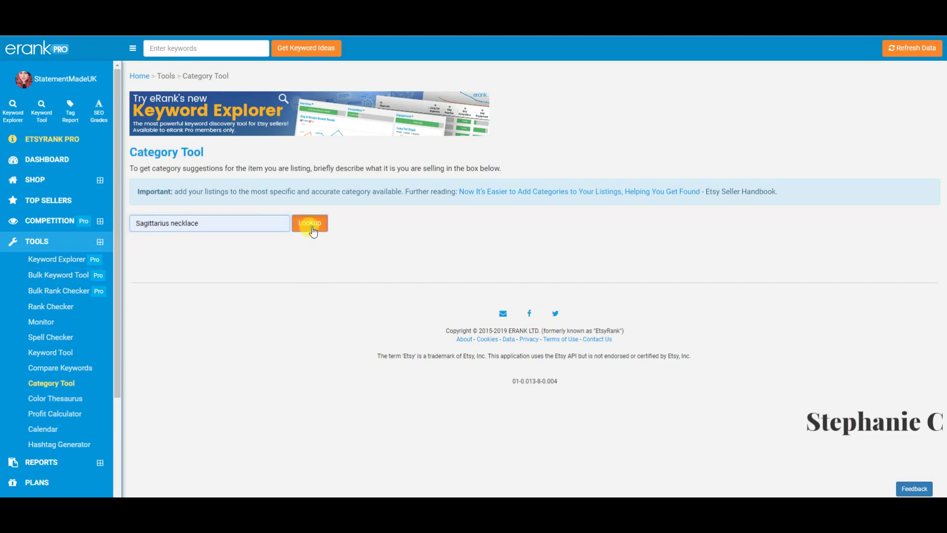
left_click(312, 230)
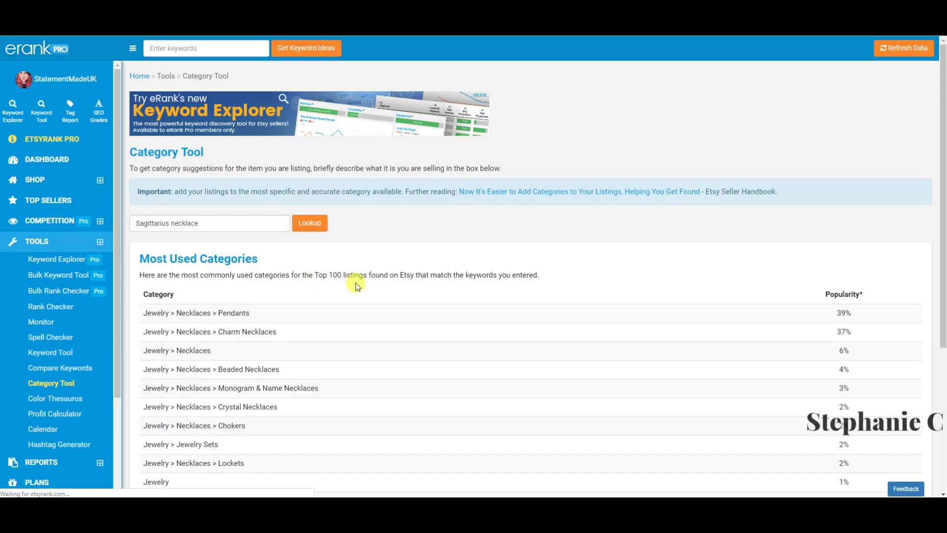
scroll(356, 282, "down", 1)
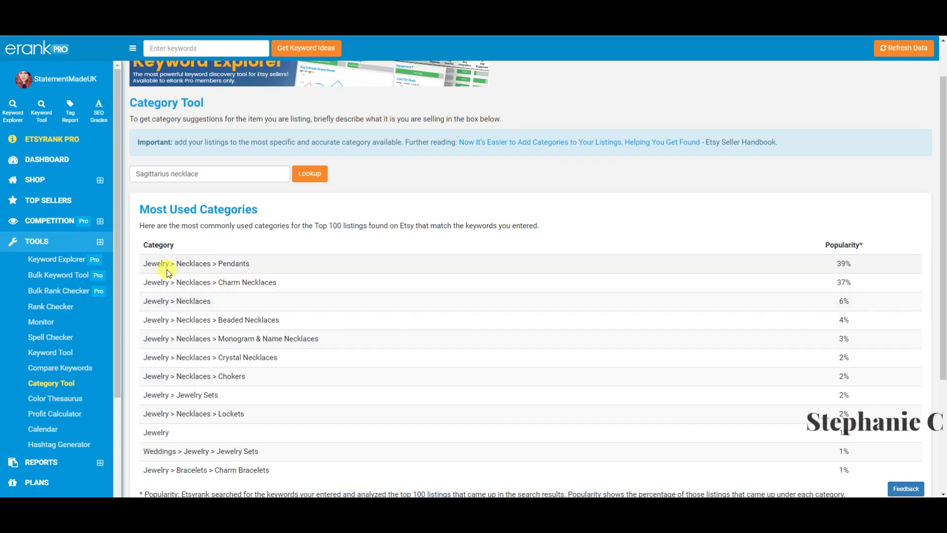
Step: Open the Color Thesaurus and pick magenta from the color palette
scroll(84, 306, "down", 1)
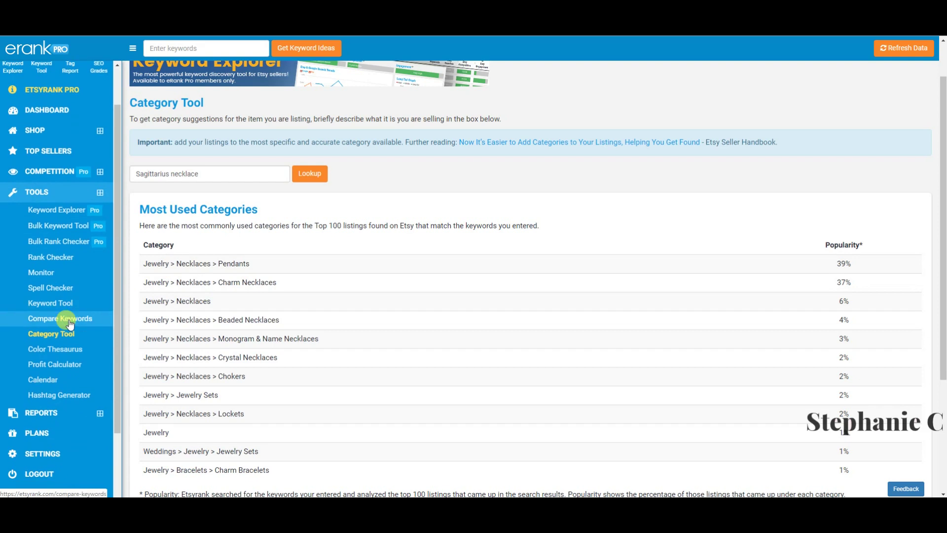
left_click(70, 353)
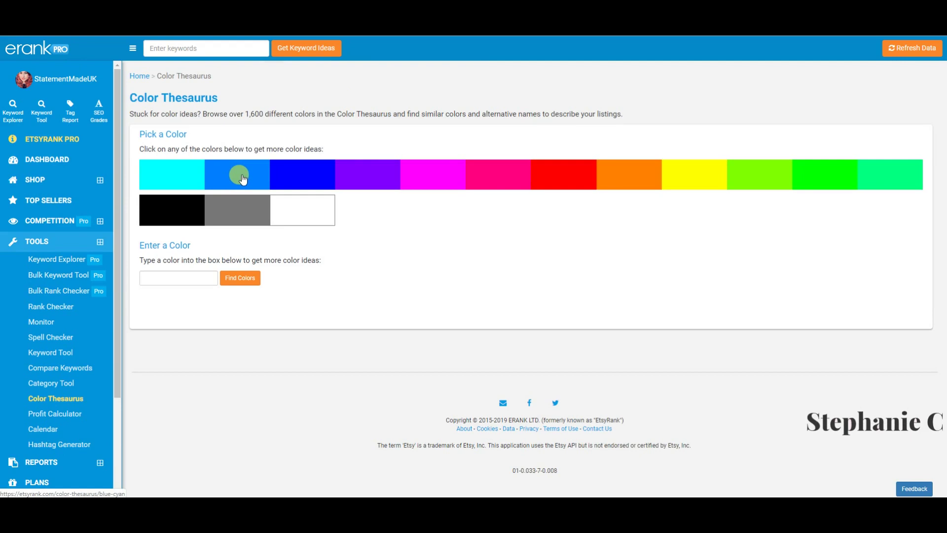
left_click(450, 174)
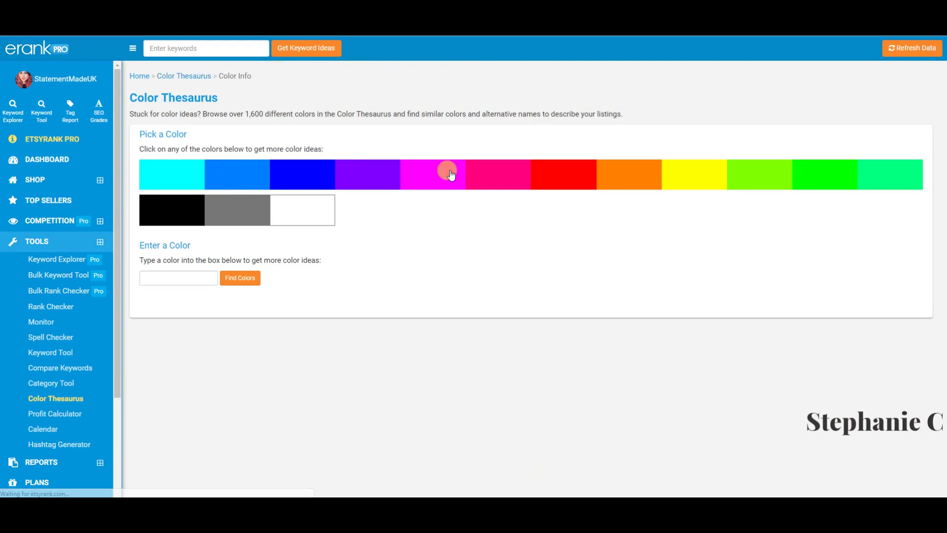
Step: Browse the names and hex codes of the colors related to magenta, from Fuchsia through to Mystic Maroon
scroll(383, 241, "down", 8)
scroll(383, 243, "down", 10)
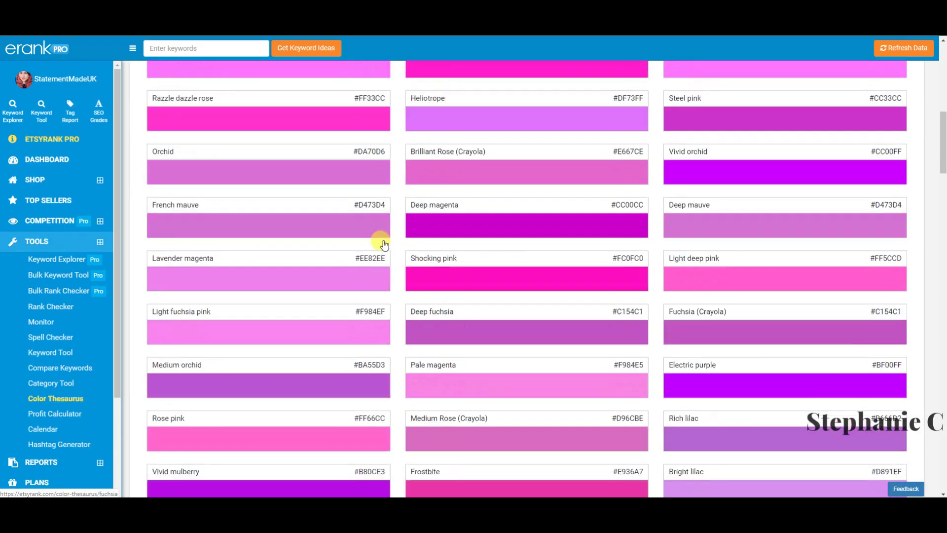
scroll(383, 244, "down", 8)
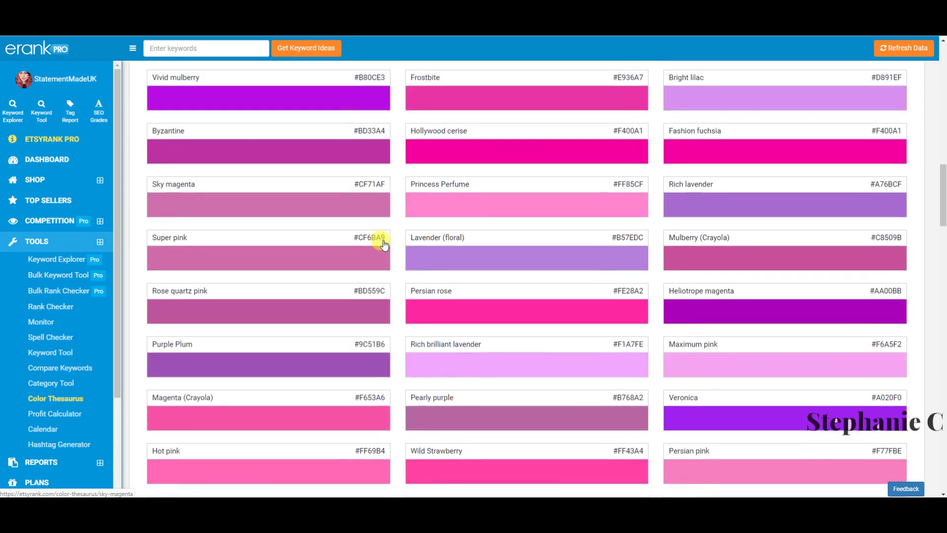
scroll(383, 243, "down", 10)
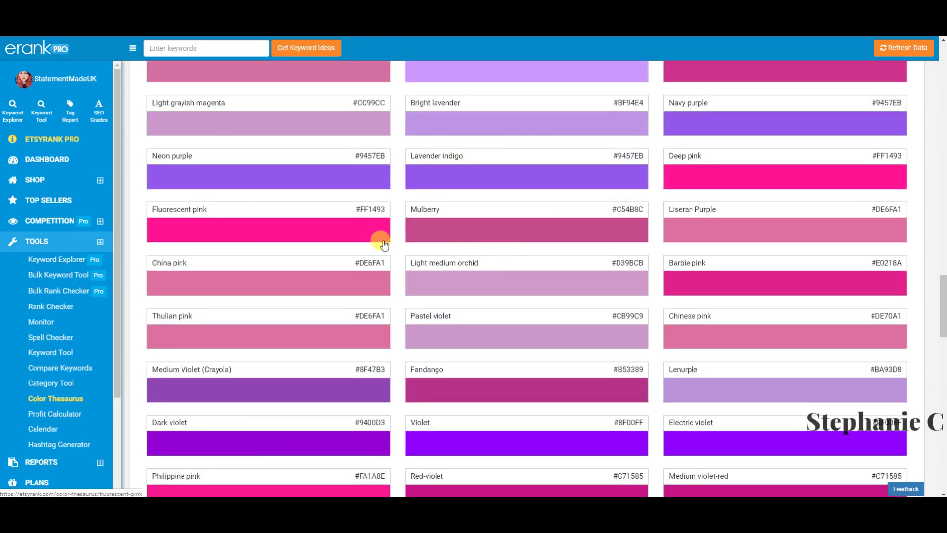
scroll(383, 244, "up", 15)
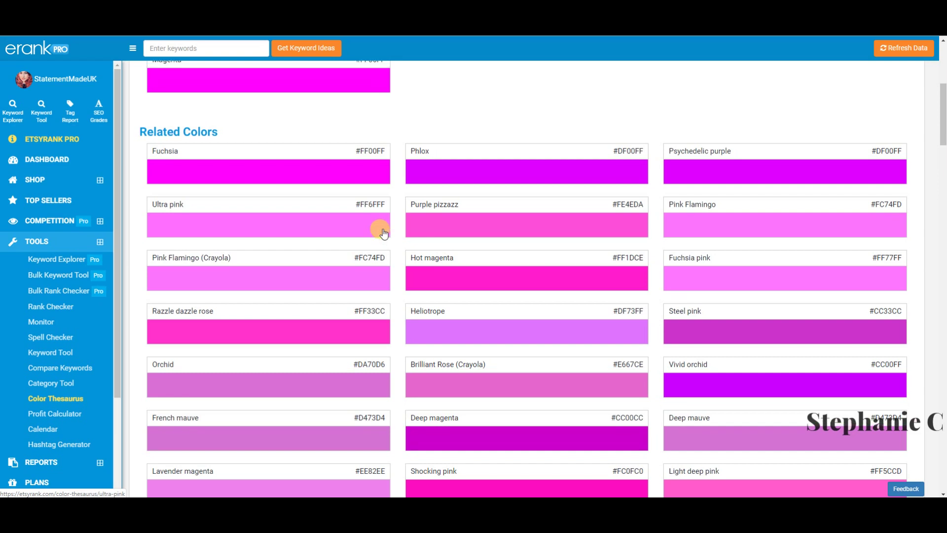
scroll(384, 240, "up", 1)
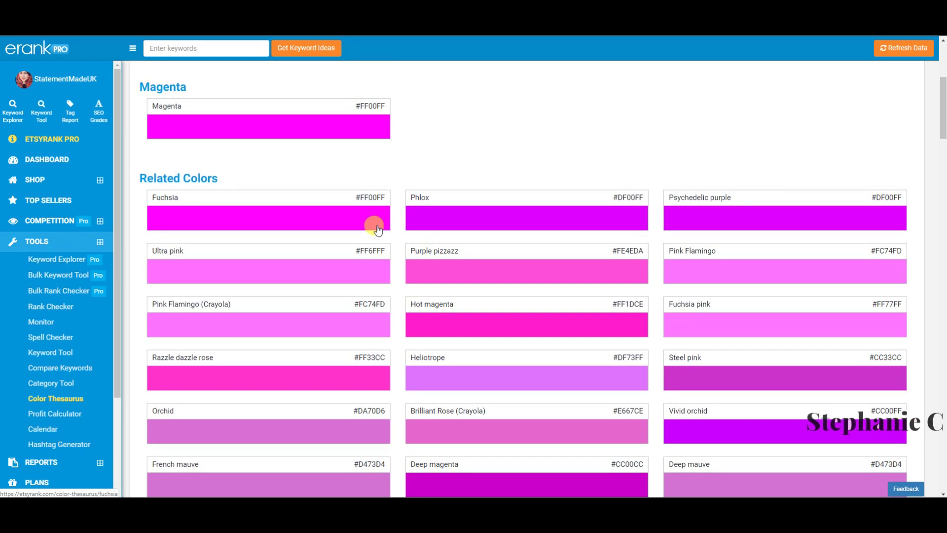
scroll(397, 220, "up", 5)
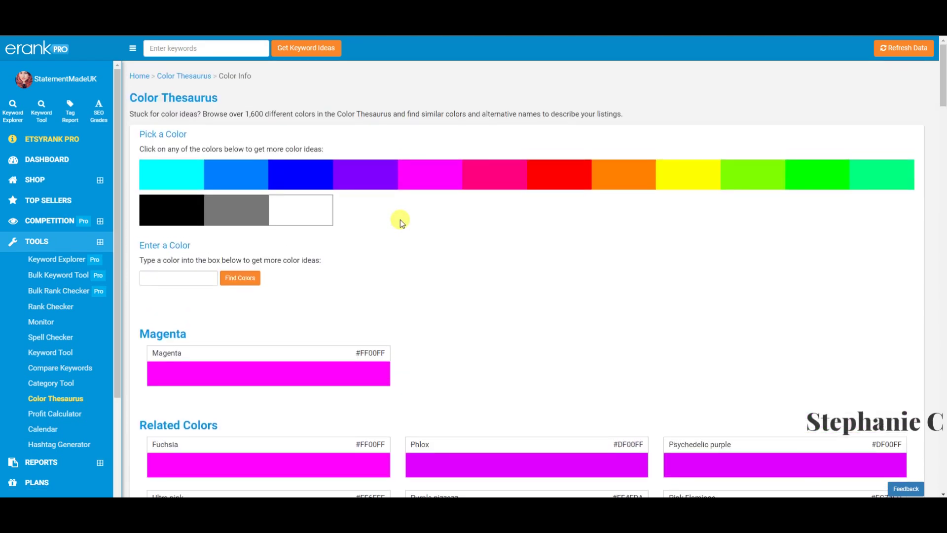
scroll(438, 248, "down", 3)
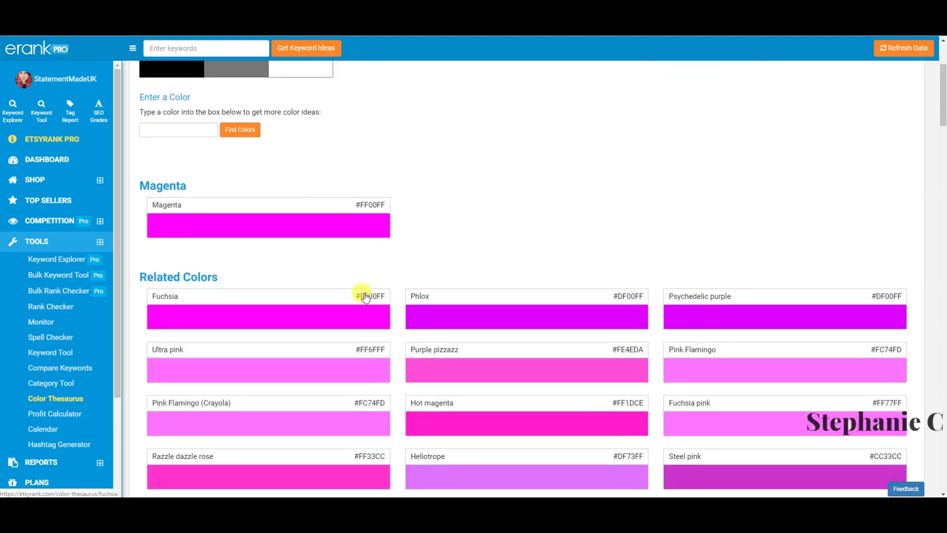
scroll(624, 348, "down", 4)
scroll(620, 354, "down", 1)
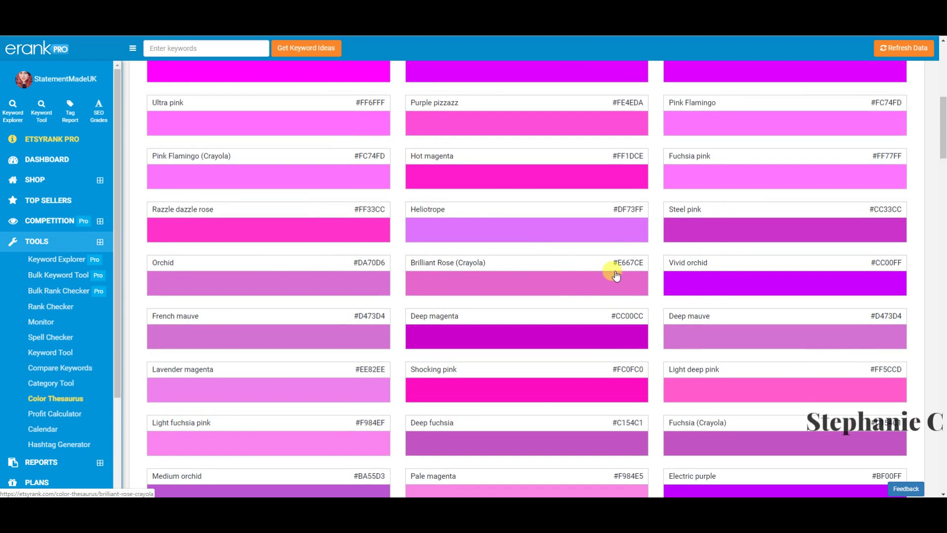
scroll(594, 270, "down", 6)
scroll(593, 270, "down", 17)
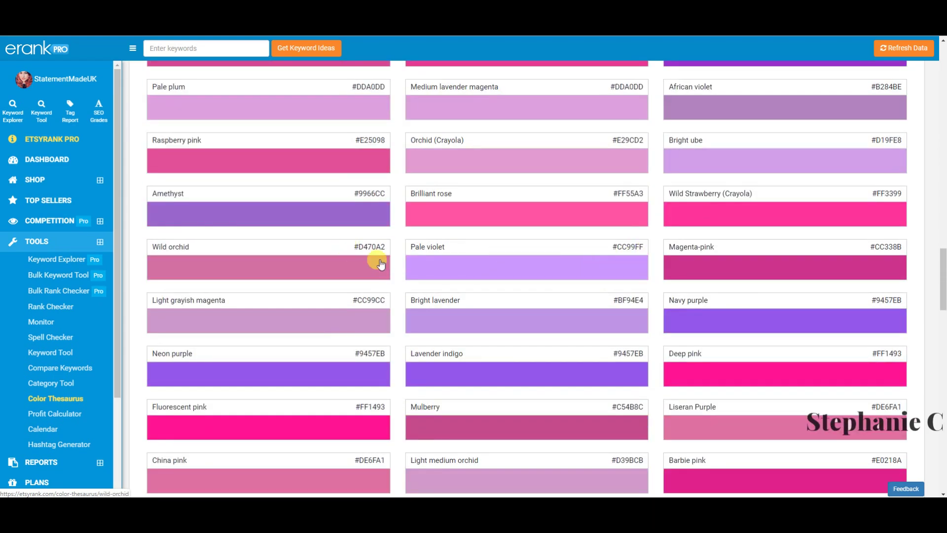
scroll(466, 306, "down", 12)
scroll(468, 309, "down", 13)
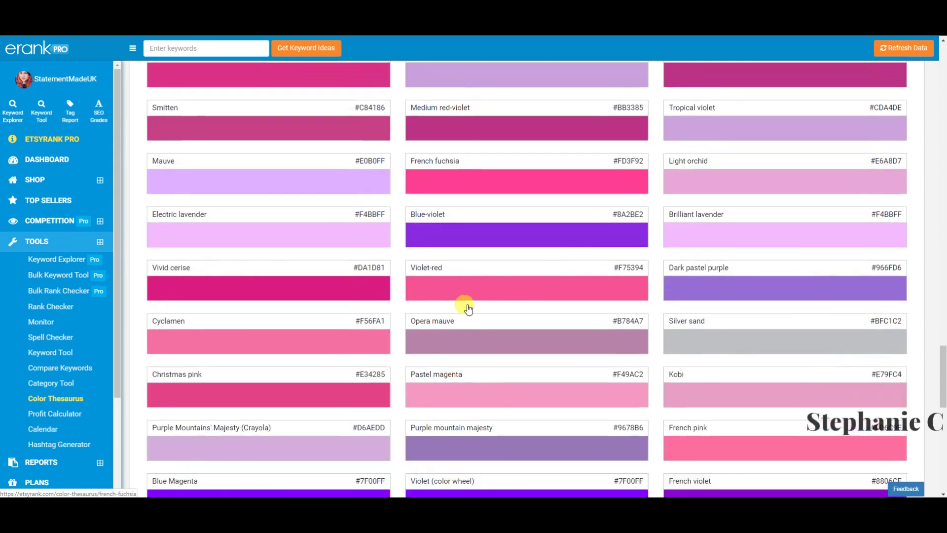
scroll(466, 308, "down", 2)
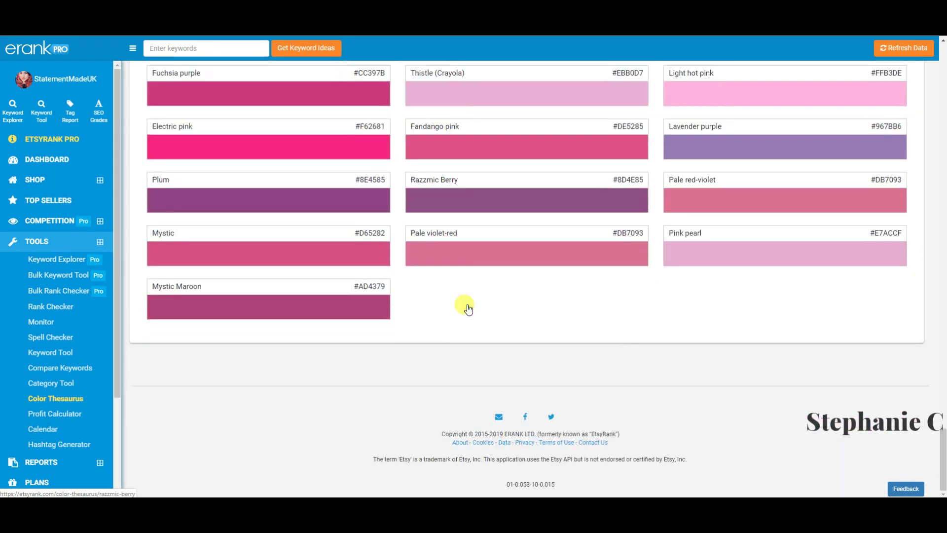
scroll(566, 313, "up", 15)
scroll(566, 315, "up", 20)
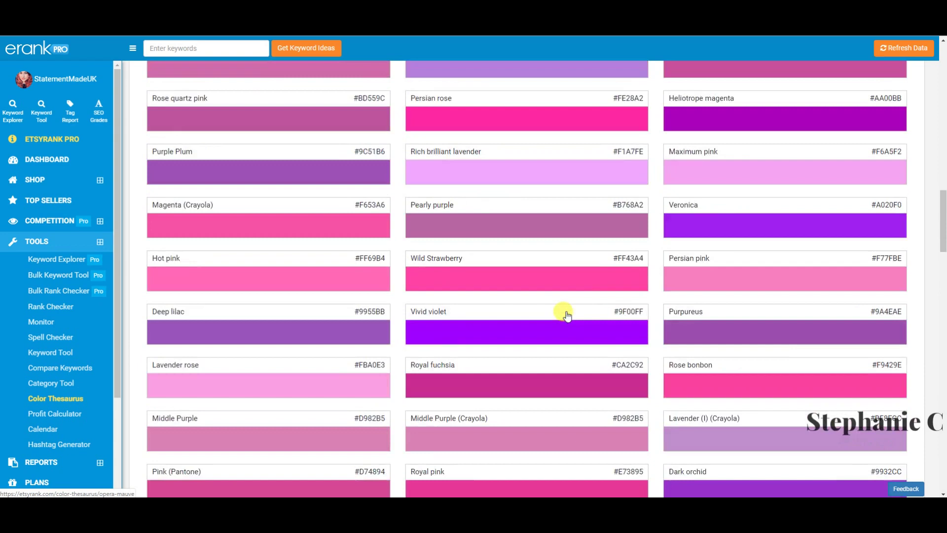
Step: Calculate the profit in the Profit Calculator for a price of 19.95, a shipping price of 2.10 and a 10% discount
left_click(70, 414)
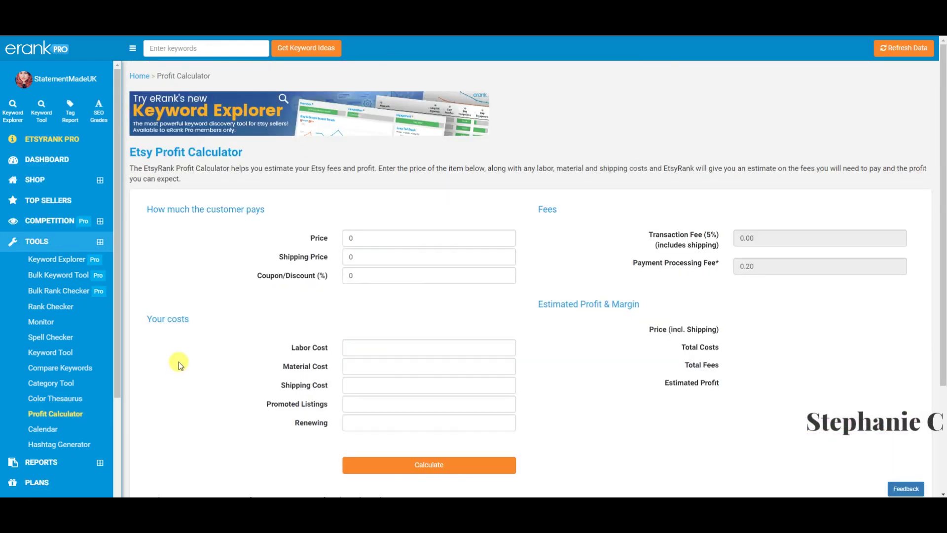
scroll(325, 303, "down", 1)
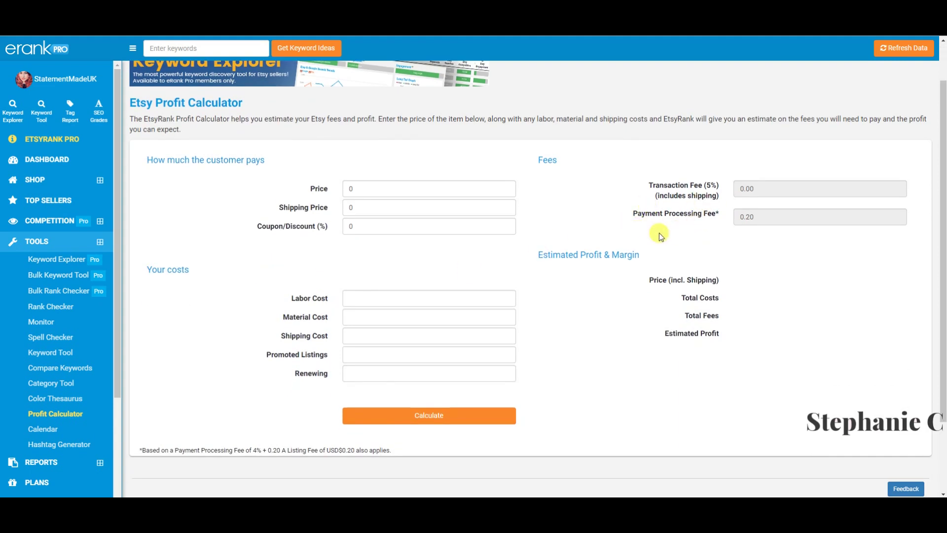
left_click(415, 185)
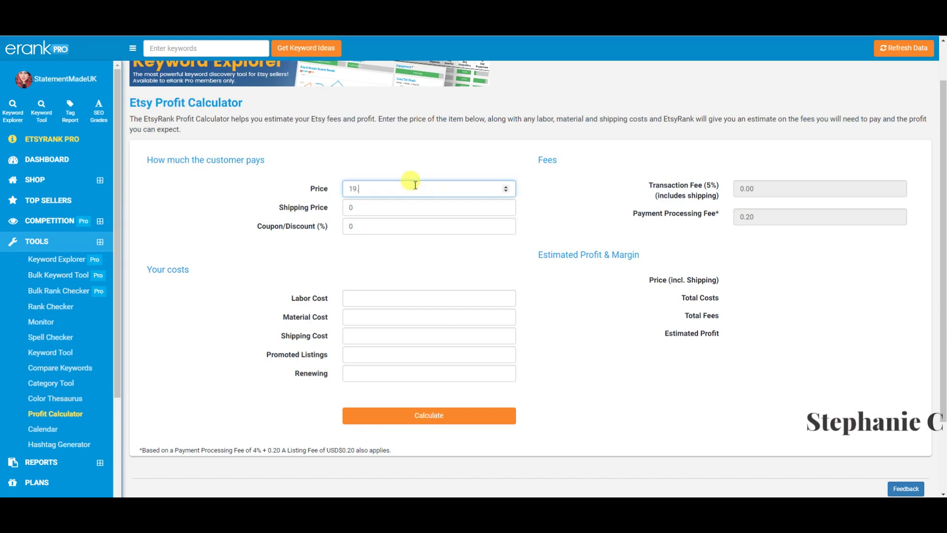
type("19.95")
left_click(392, 206)
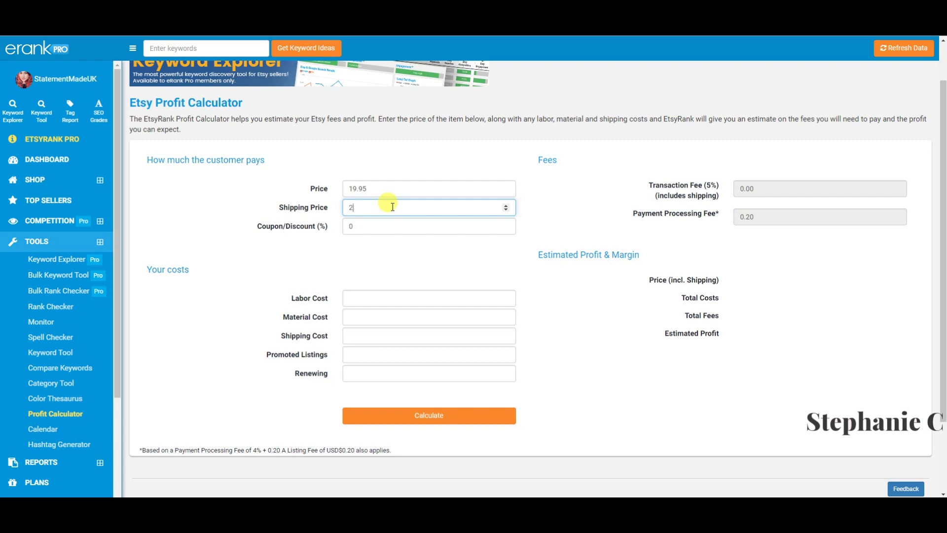
type("2.10")
left_click(379, 227)
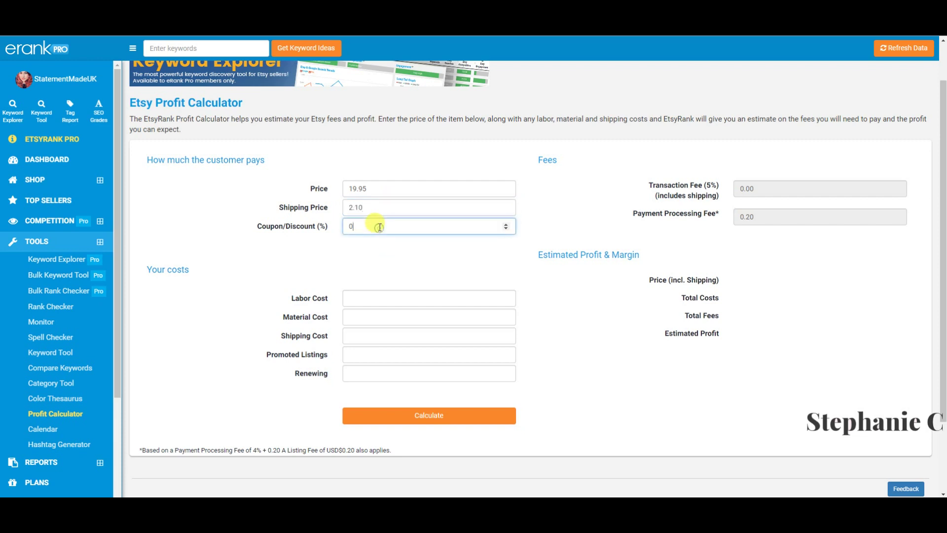
left_click(448, 416)
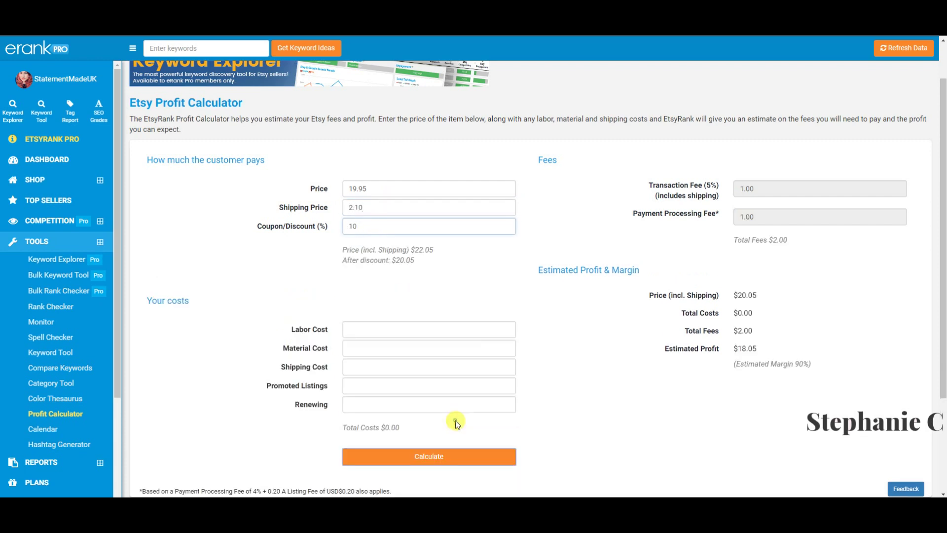
Step: Recalculate the profit with labor cost 1.00, material cost 1.00, shipping cost 2.10, promoted listings 0.50 and renewing 0.20
left_click(436, 329)
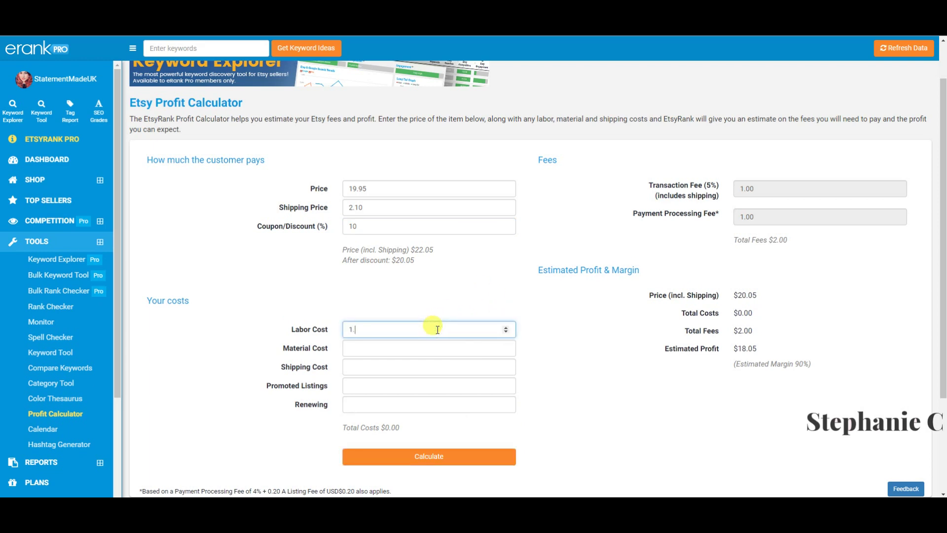
left_click(409, 345)
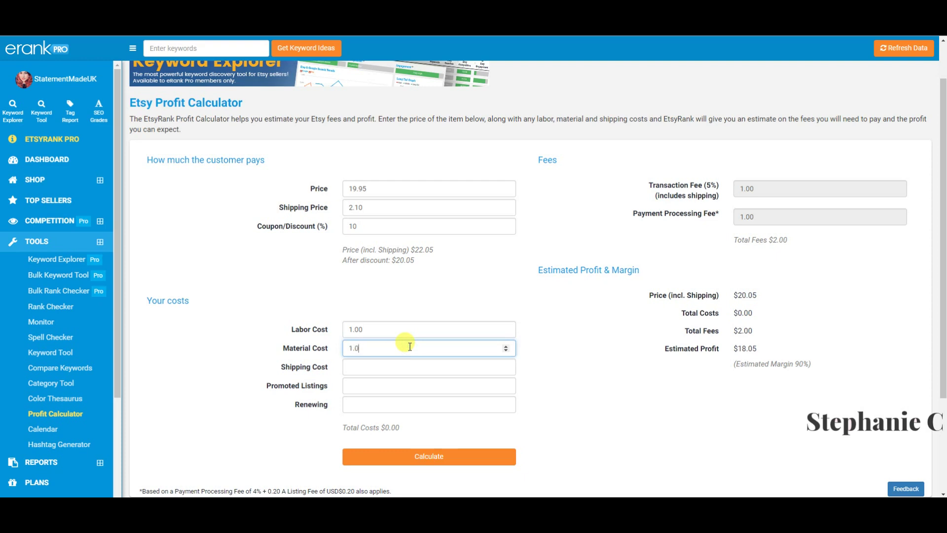
left_click(400, 370)
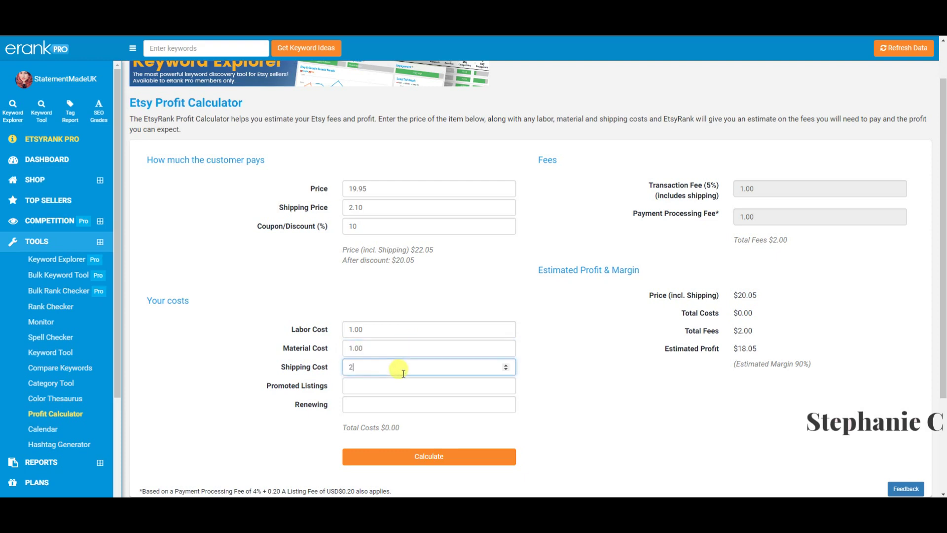
left_click(409, 383)
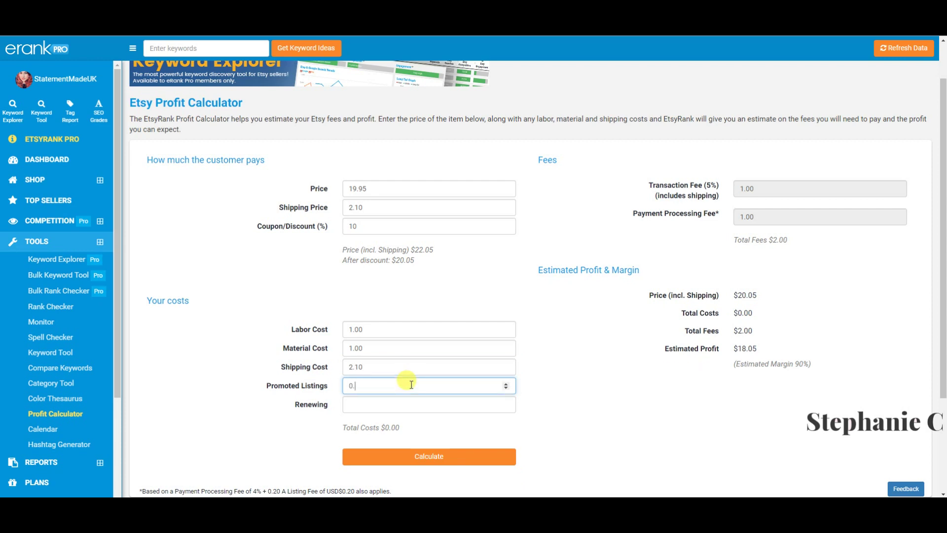
left_click(408, 403)
type("0.20")
left_click(417, 456)
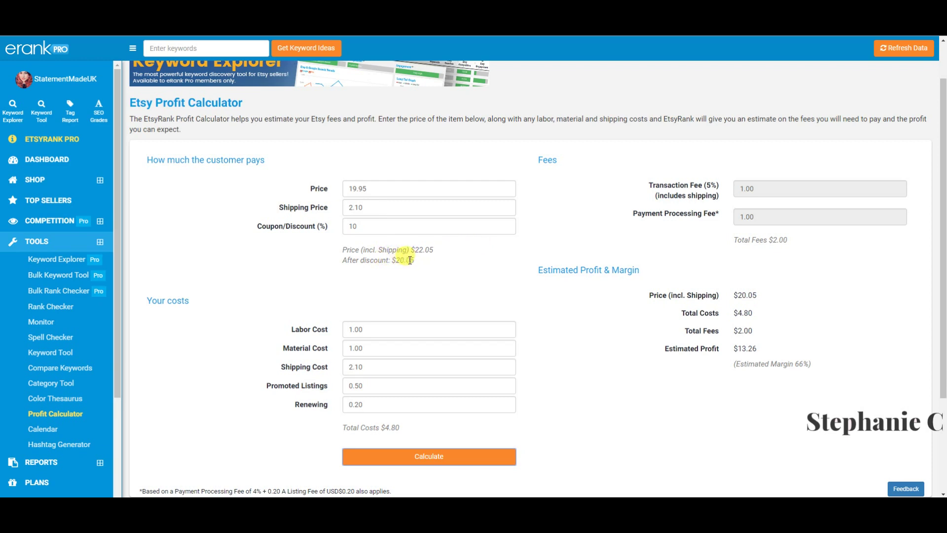
Step: Review the calculator's fees, total costs, and estimated profit and margin against the entered prices and costs
scroll(601, 288, "down", 1)
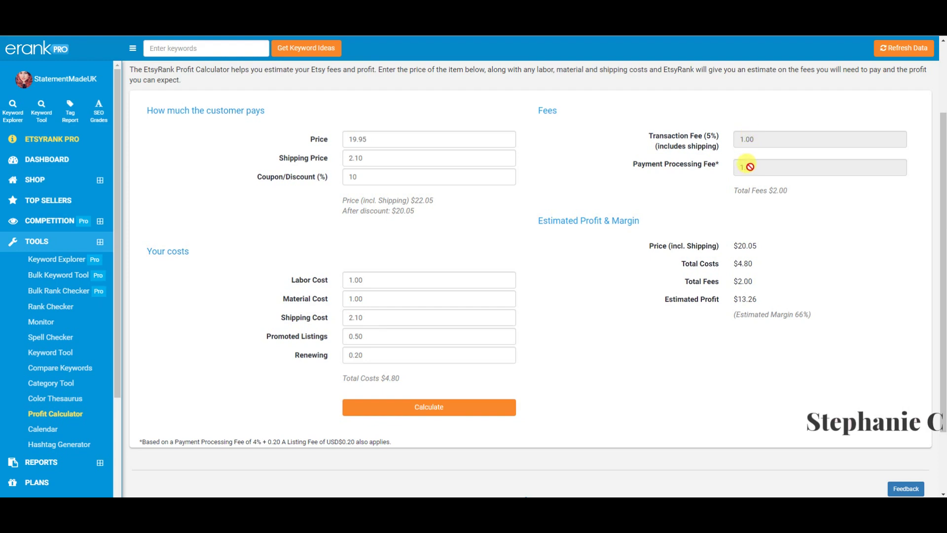
scroll(682, 289, "down", 2)
scroll(682, 289, "up", 1)
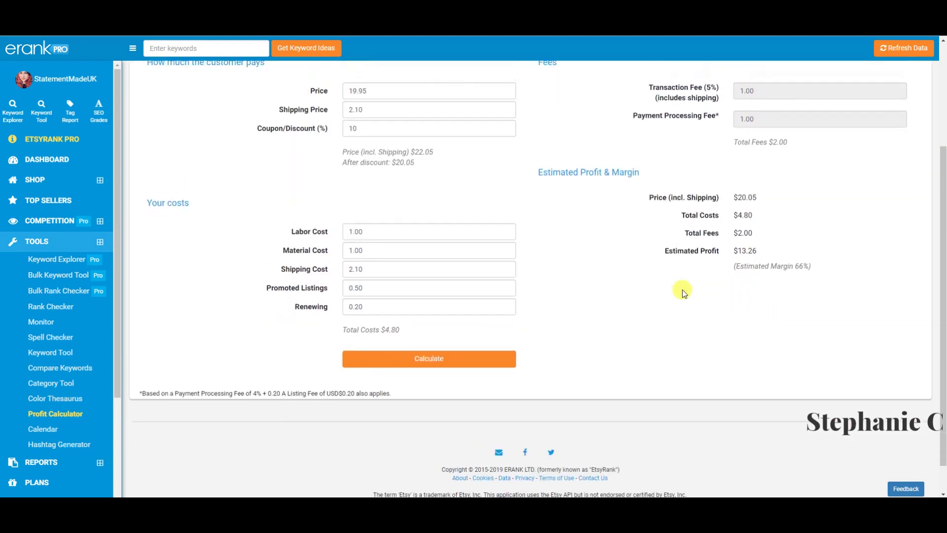
scroll(682, 289, "up", 2)
scroll(613, 260, "up", 2)
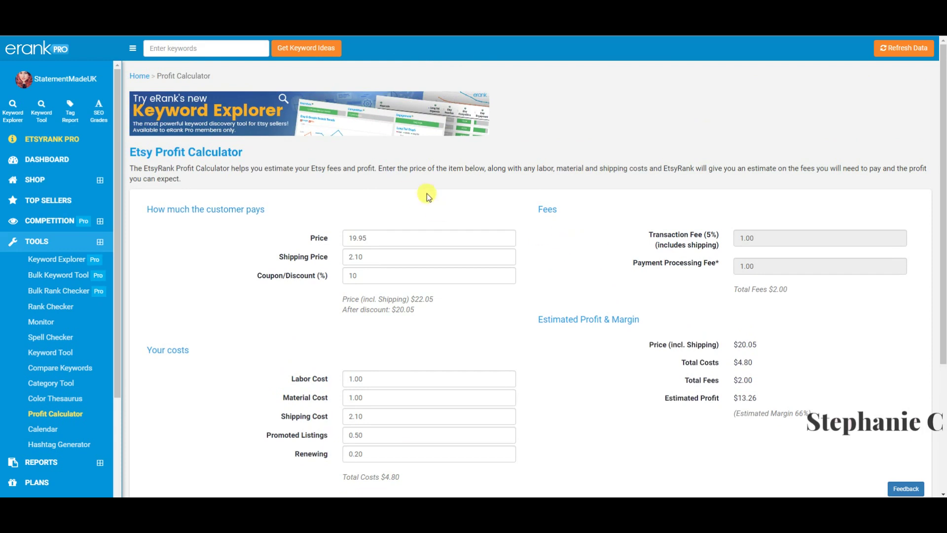
scroll(237, 158, "down", 1)
scroll(241, 163, "down", 2)
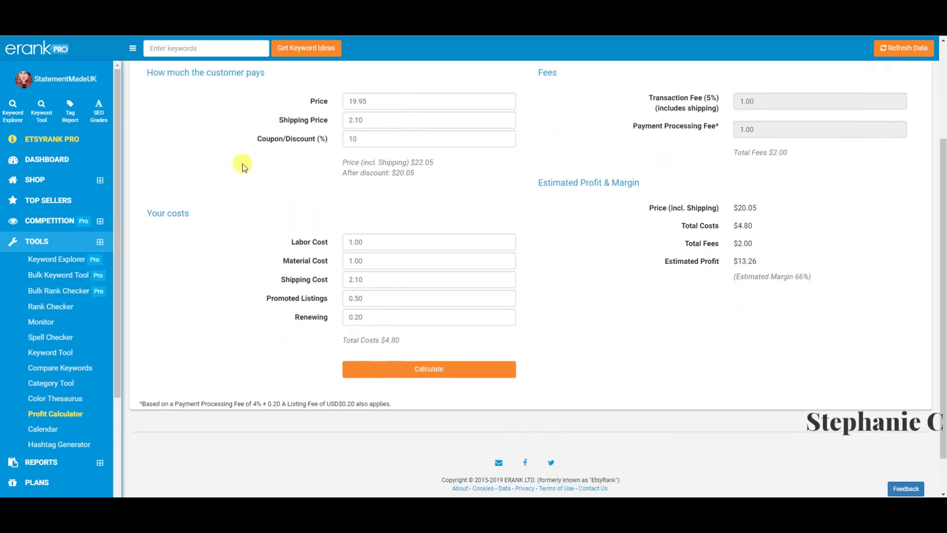
scroll(242, 163, "down", 1)
scroll(271, 253, "up", 2)
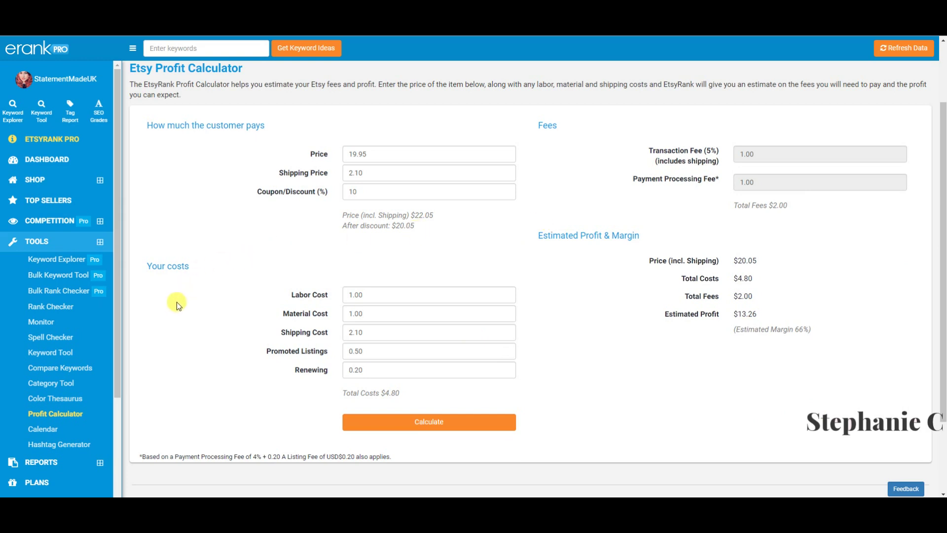
Step: Open the Calendar of significant dates that can impact sales
scroll(120, 329, "down", 2)
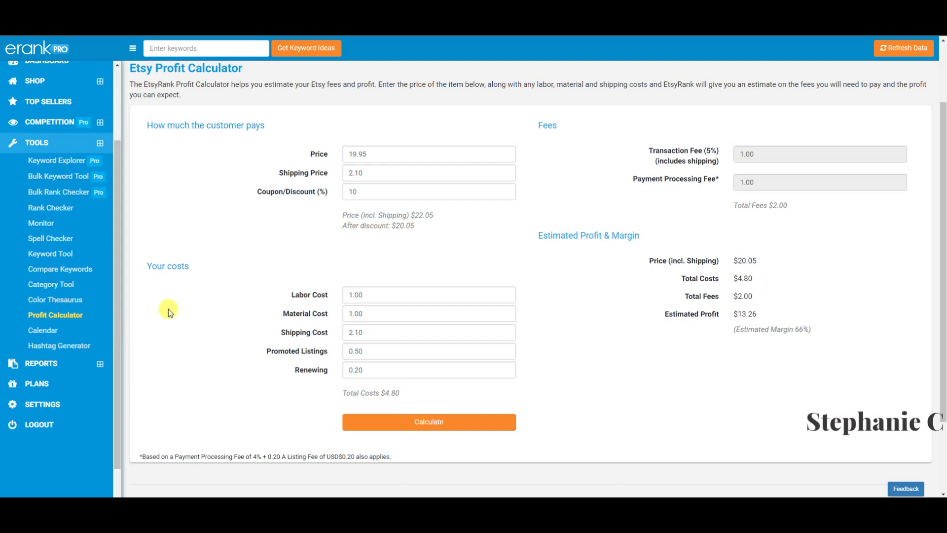
left_click(60, 330)
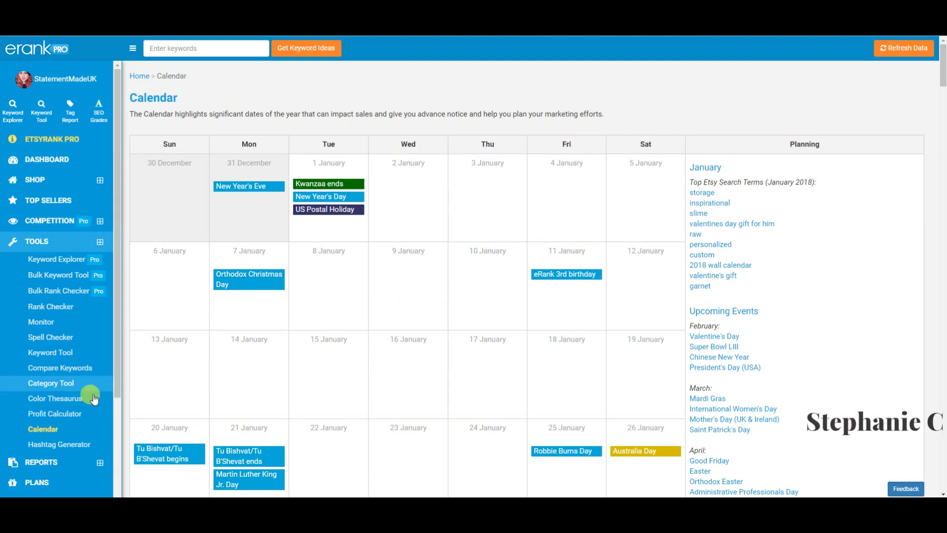
scroll(94, 399, "down", 1)
Step: Convert the term "sagittarius" into a hashtag with the Hashtag Generator, correcting its spelling first
left_click(78, 394)
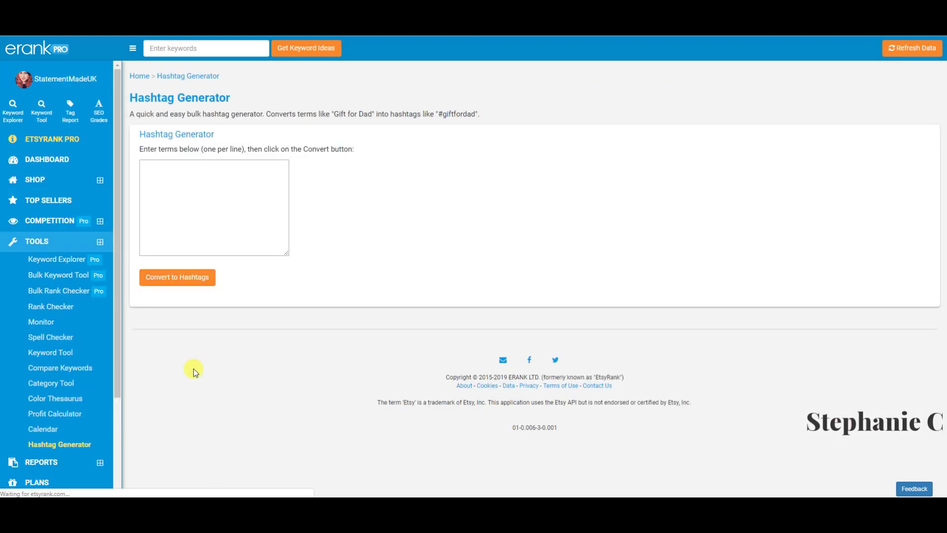
left_click(214, 237)
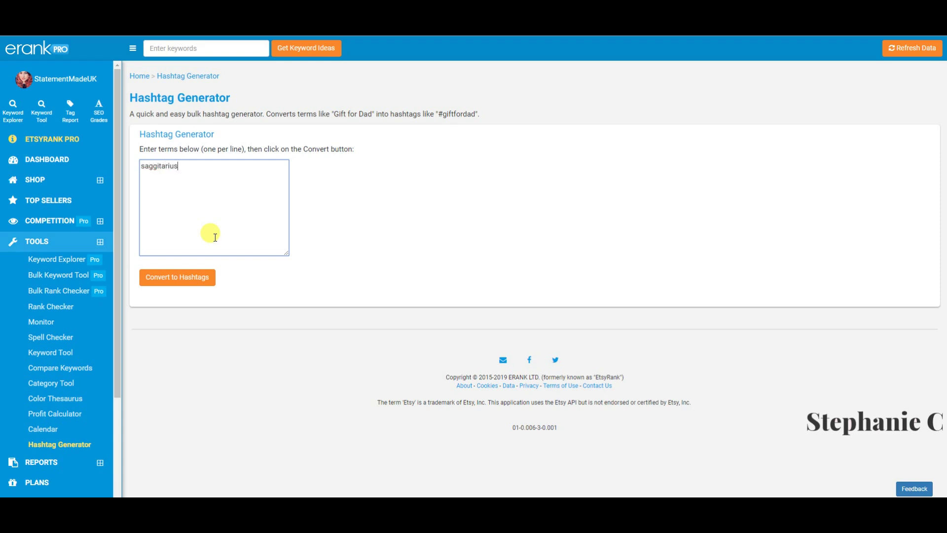
right_click(166, 167)
left_click(192, 174)
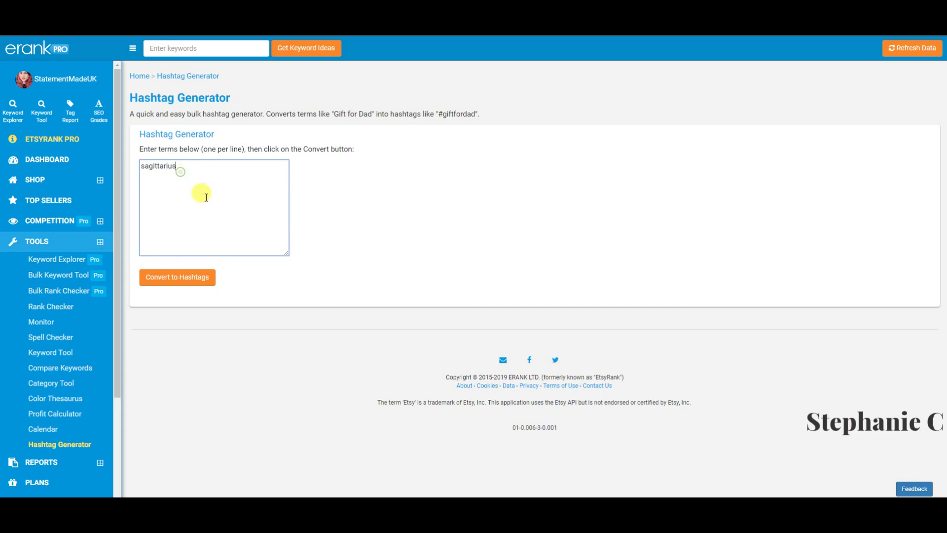
left_click(201, 281)
Step: Compare the converted hashtag with the "Gift for Dad" example in the Hashtag Generator's description
left_click(198, 170)
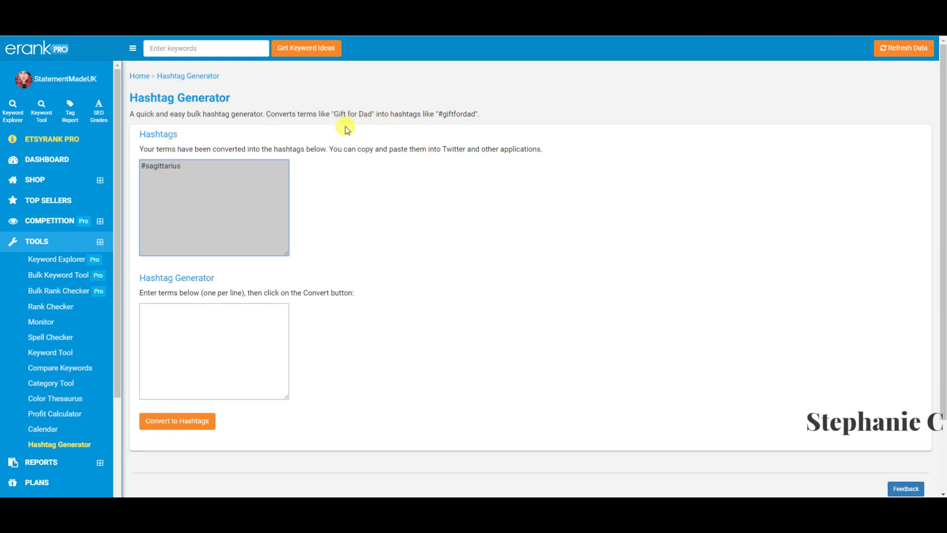
left_click_drag(371, 110, 332, 110)
left_click(331, 109)
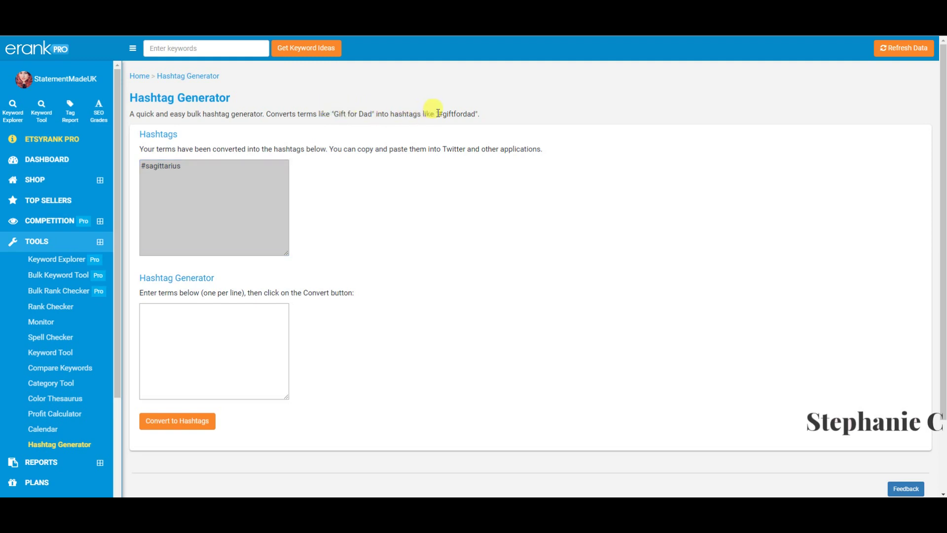
left_click(204, 323)
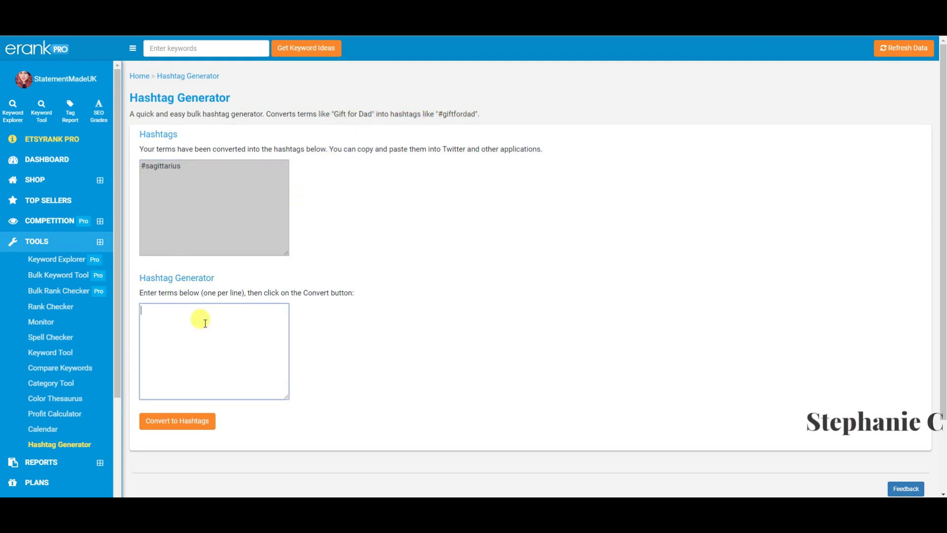
left_click(199, 197)
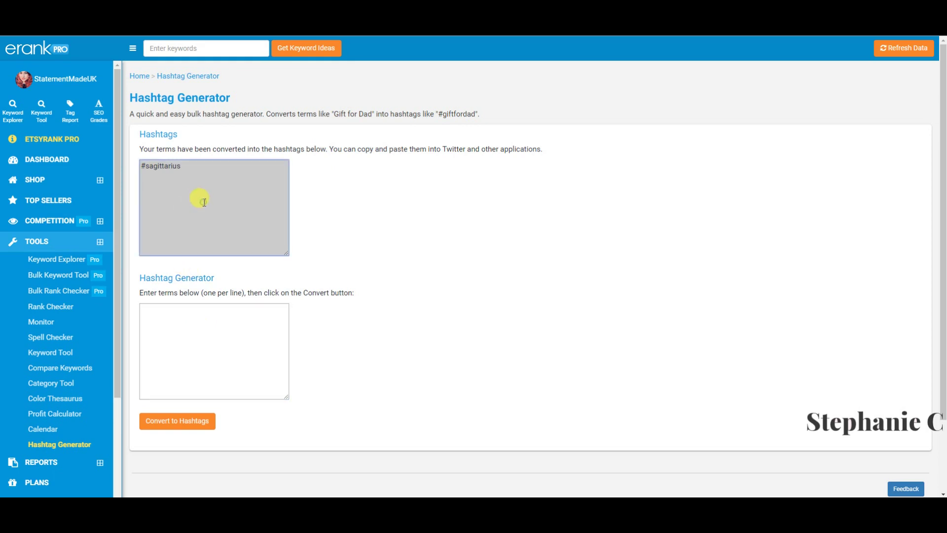
left_click(196, 313)
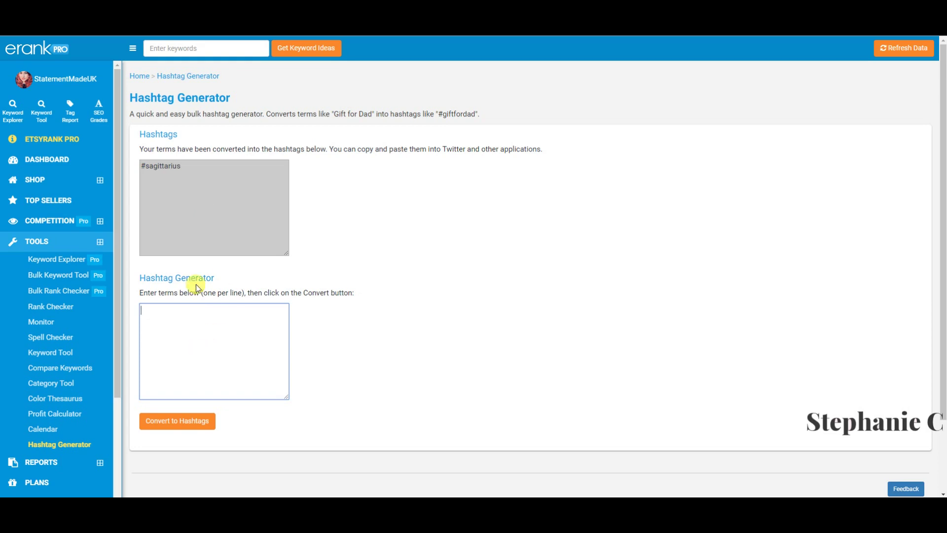
Step: Expand the available reports and open the shop's Sales Report
scroll(196, 284, "down", 2)
scroll(71, 384, "down", 2)
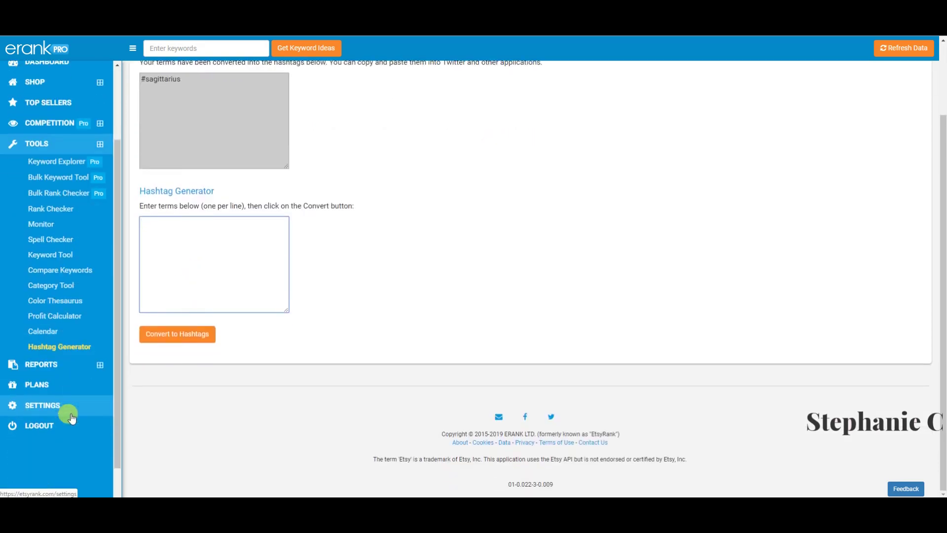
left_click(56, 364)
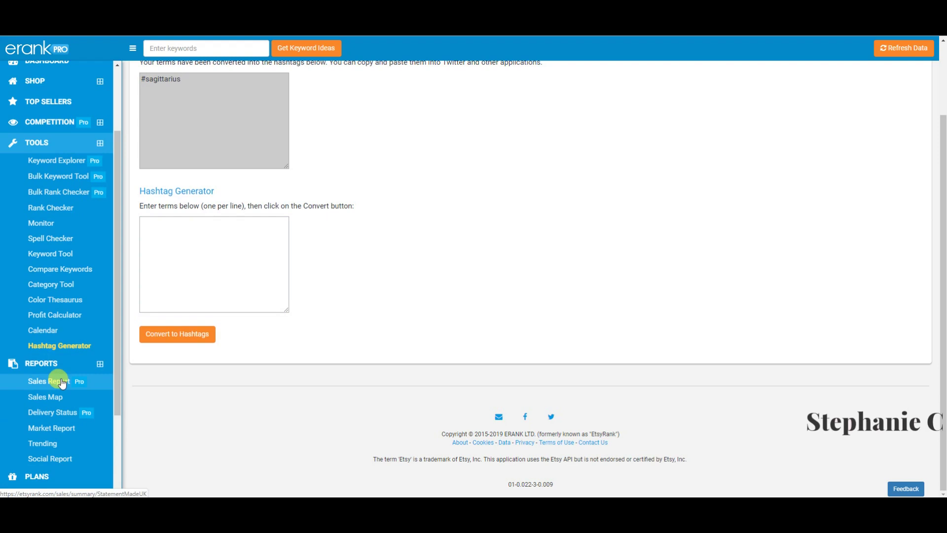
left_click(62, 383)
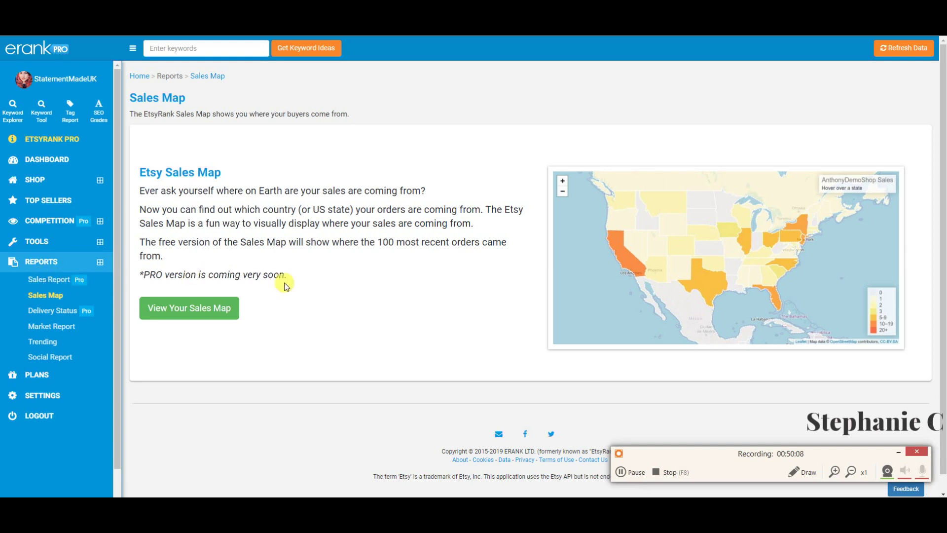
Step: Display the shop's own Sales Map and inspect the sales for the United Kingdom and Canada
scroll(266, 281, "down", 1)
left_click(219, 288)
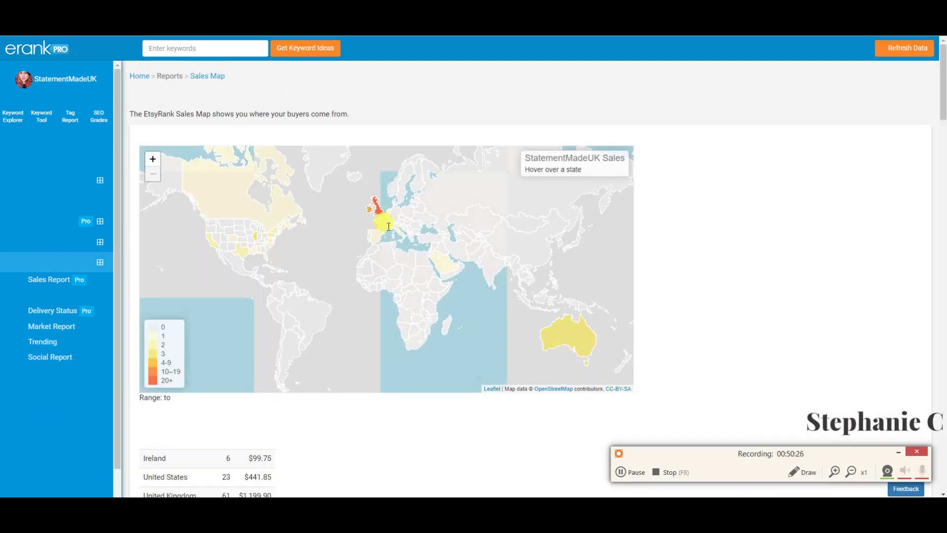
mouse_move(378, 213)
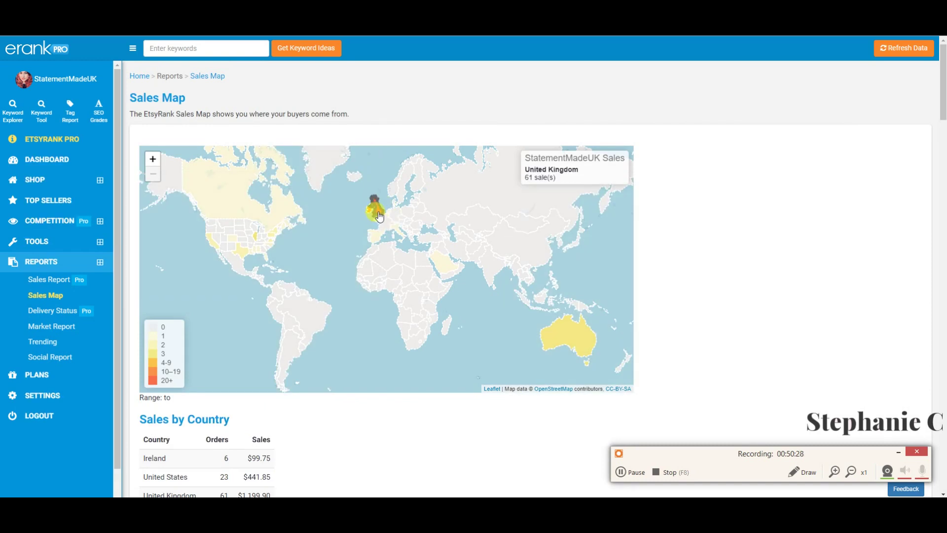
scroll(379, 216, "up", 1)
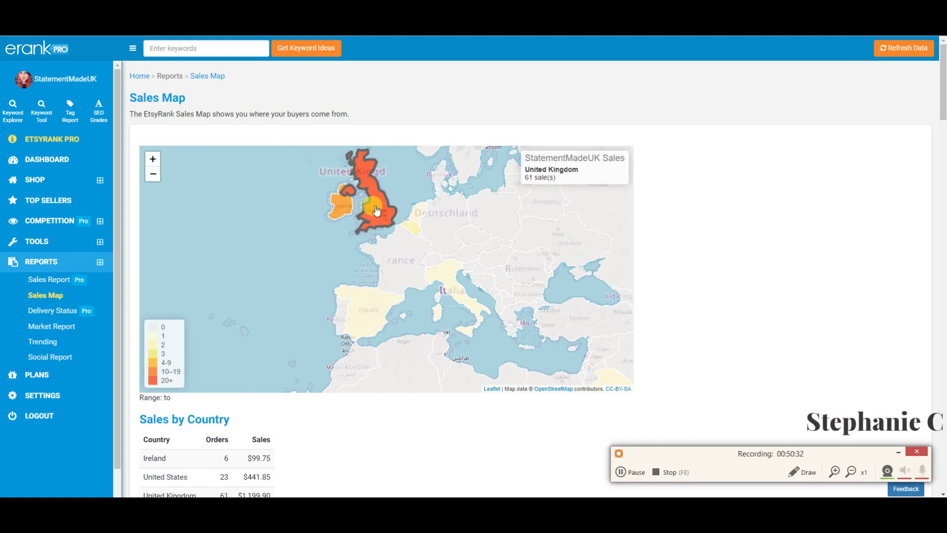
left_click_drag(340, 255, 401, 317)
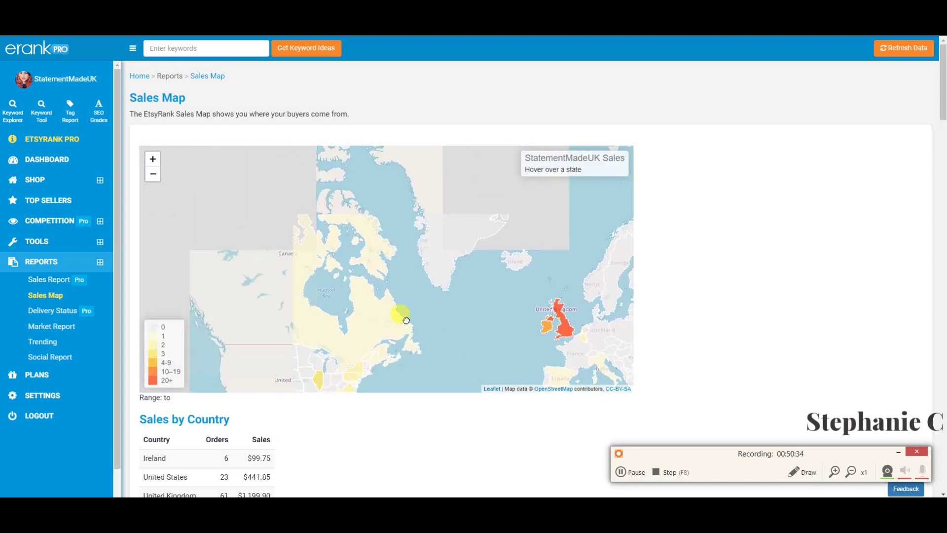
mouse_move(280, 294)
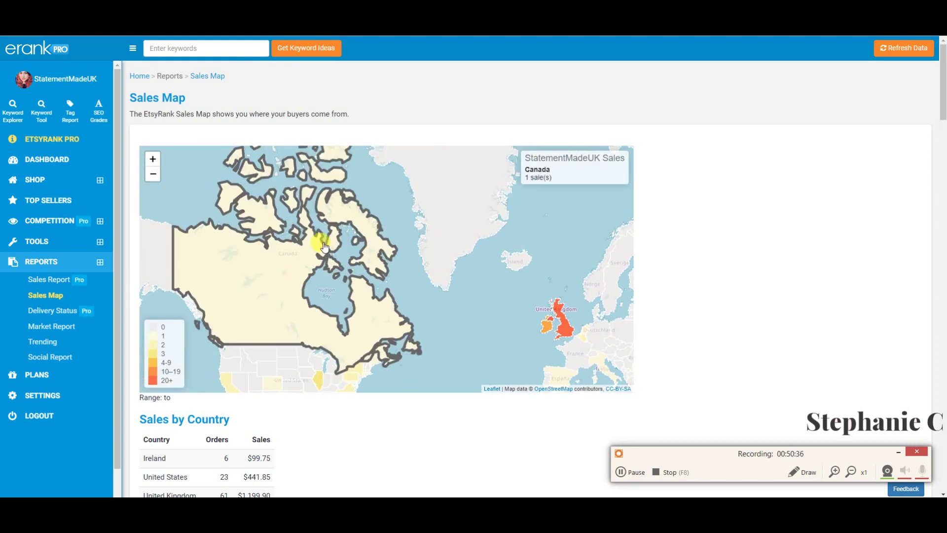
Step: Open the Delivery Status report for the shop's shipments over the last 30 days
left_click(68, 315)
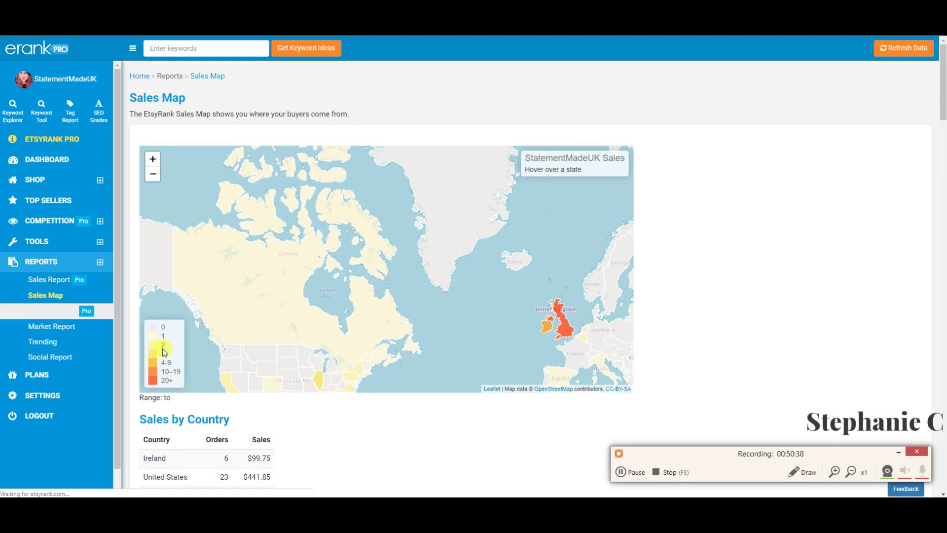
left_click(62, 311)
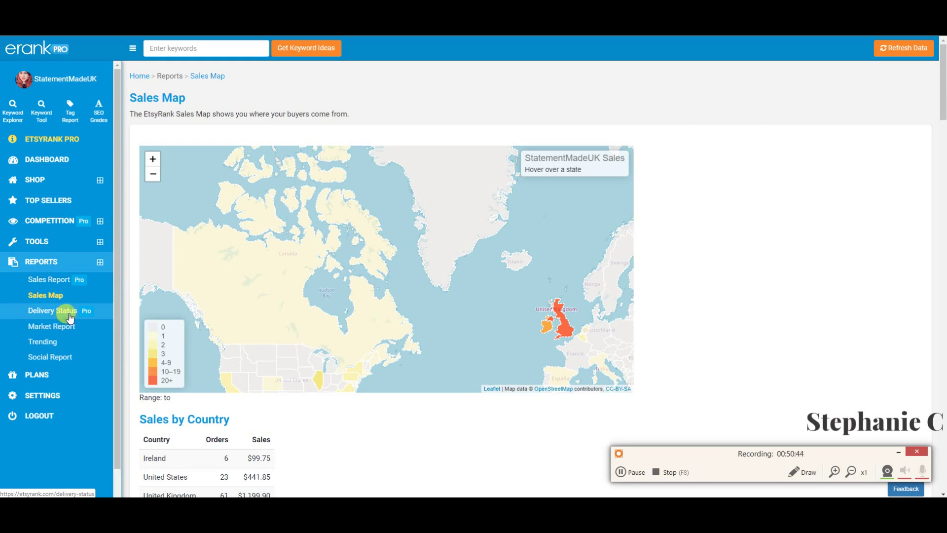
left_click(70, 316)
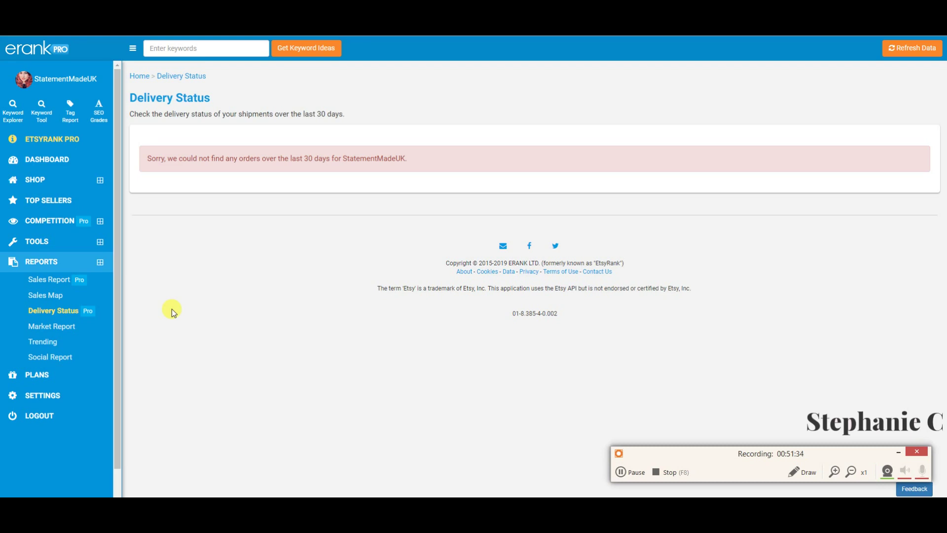
Step: Open the Market Report and review Etsy's reach, its users by country and the comparison with other shopping sites
left_click(76, 327)
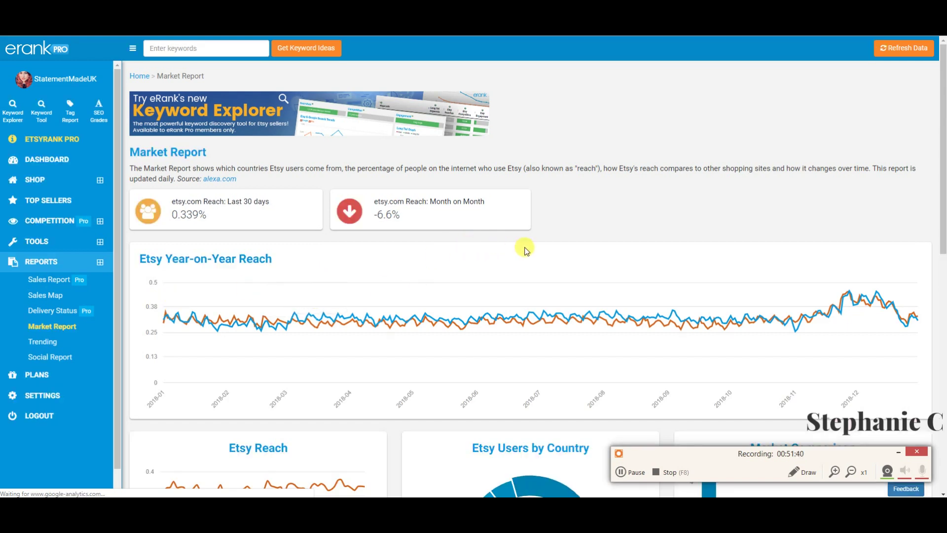
scroll(525, 250, "down", 5)
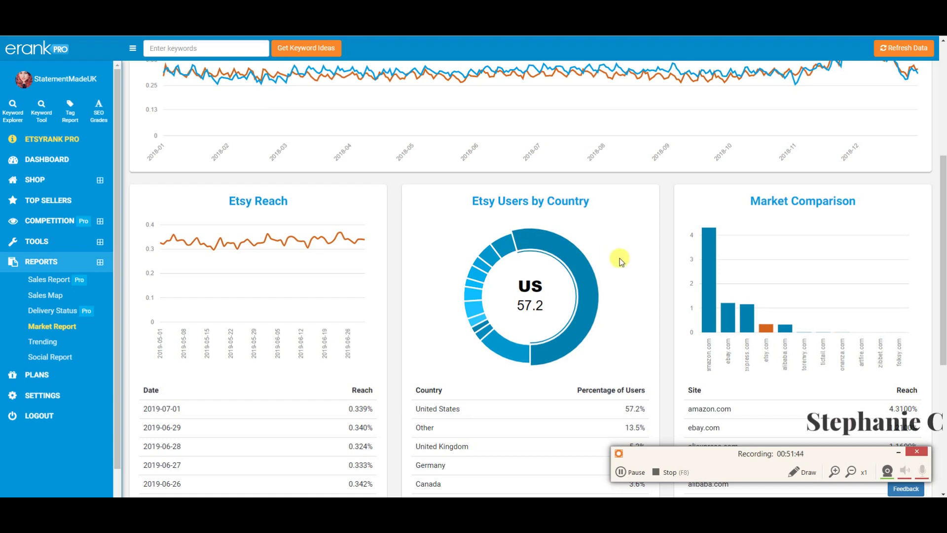
scroll(634, 262, "down", 2)
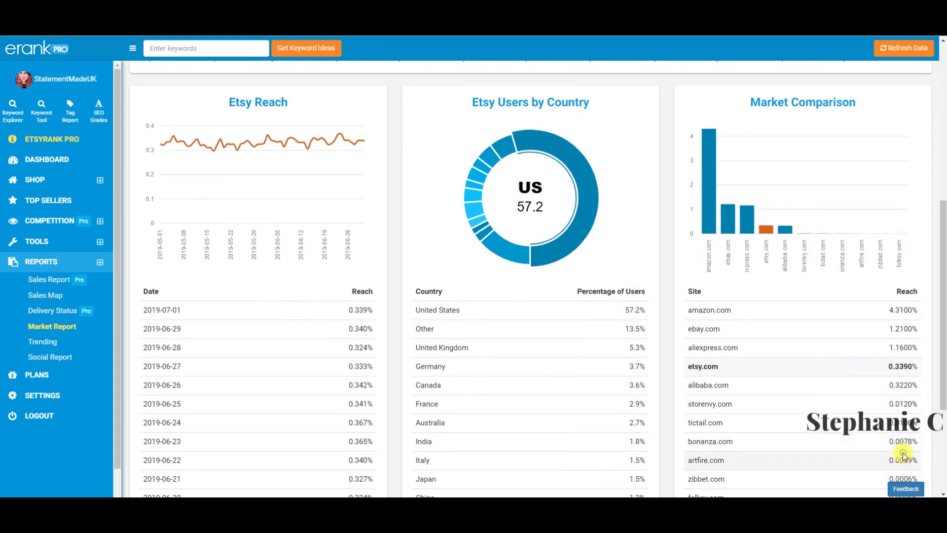
scroll(727, 318, "up", 1)
scroll(727, 319, "down", 1)
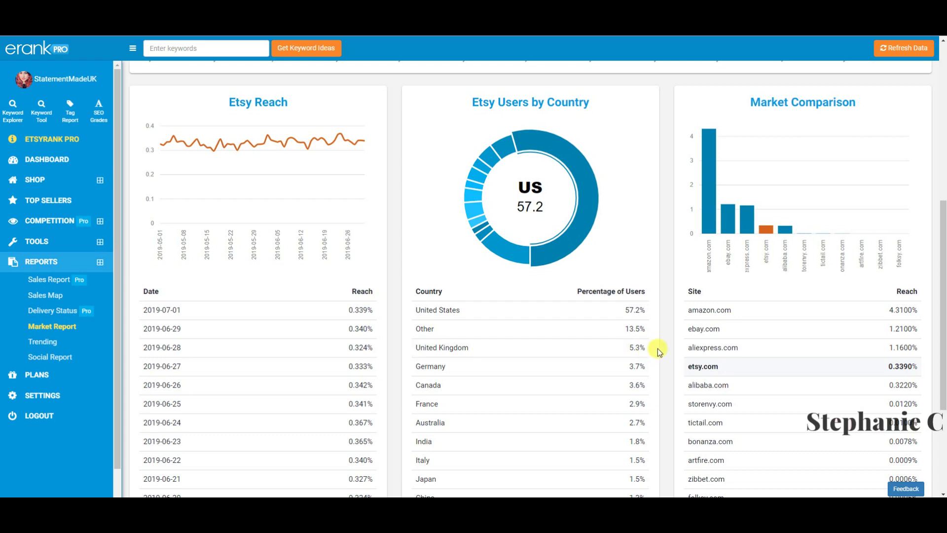
scroll(658, 348, "down", 1)
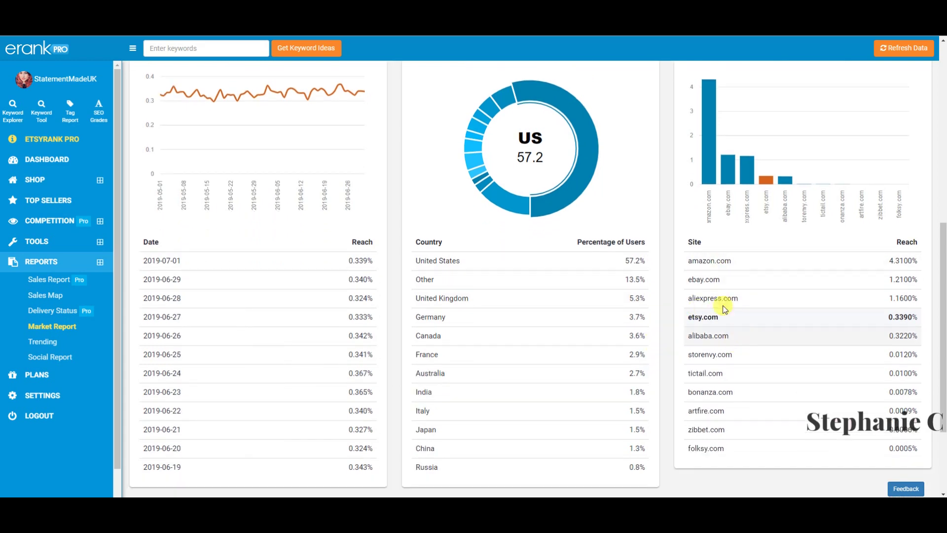